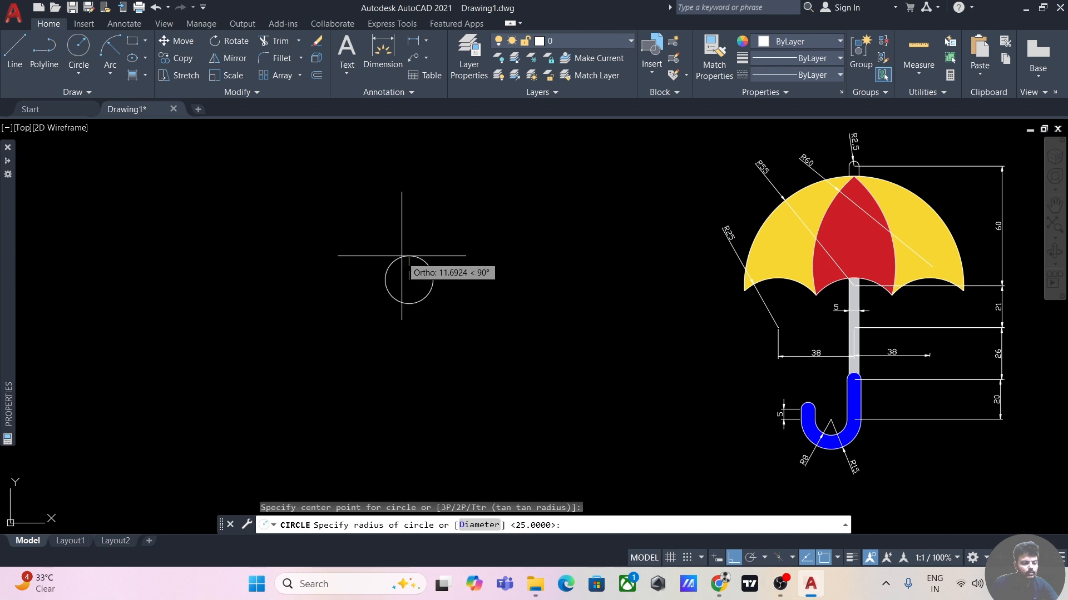
Complete the circle with radius 55 and draw a horizontal diameter line across it
key("Return")
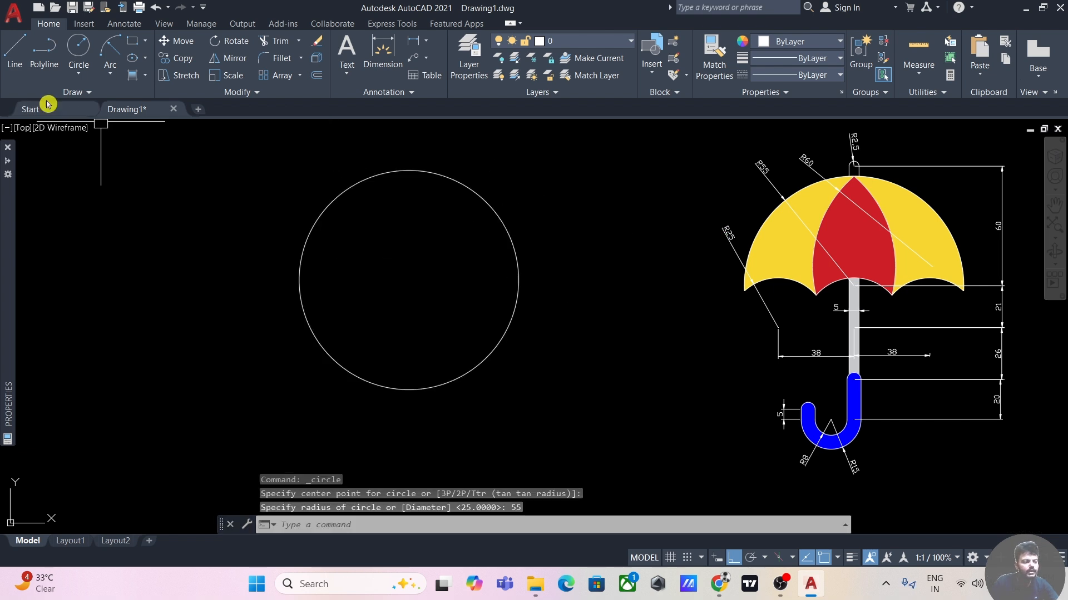
left_click(14, 51)
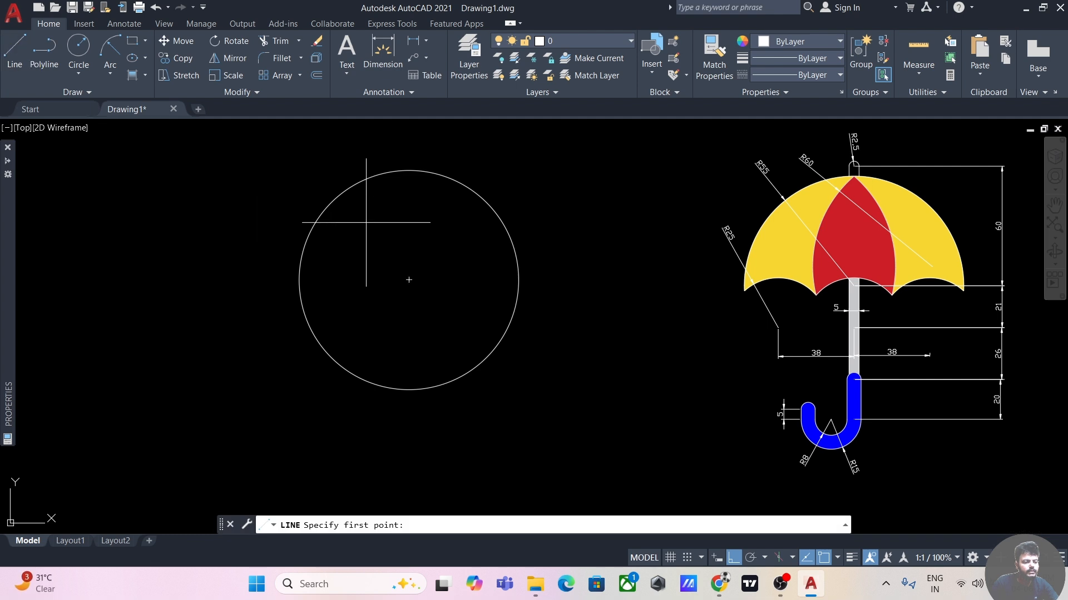
left_click(518, 280)
left_click(300, 280)
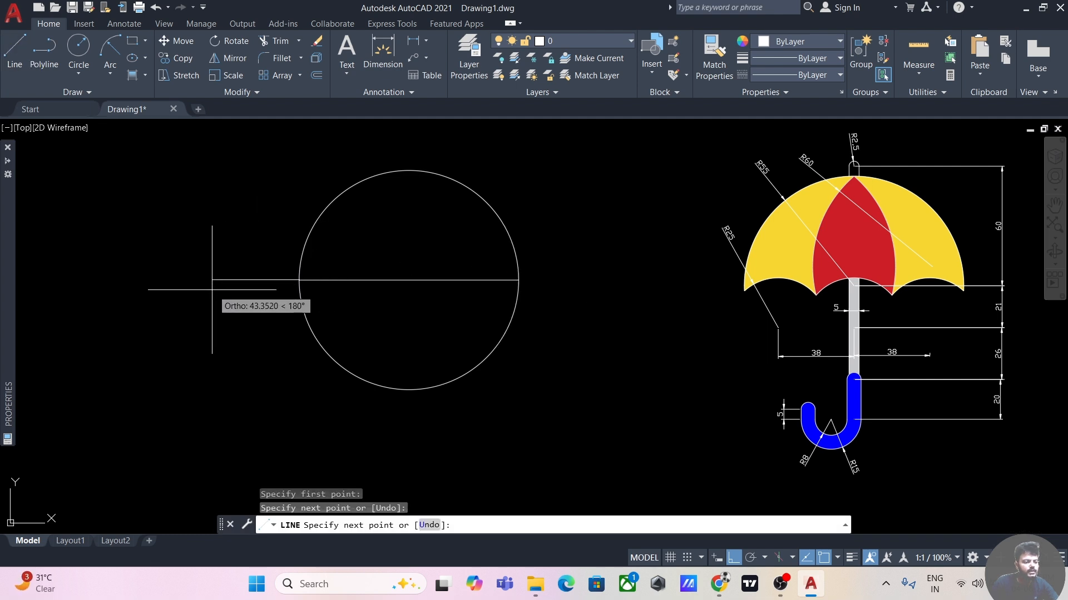
key("Escape")
Draw a line from the circle's centre 21 units straight down, continuing 38 units horizontally to the left
left_click(15, 51)
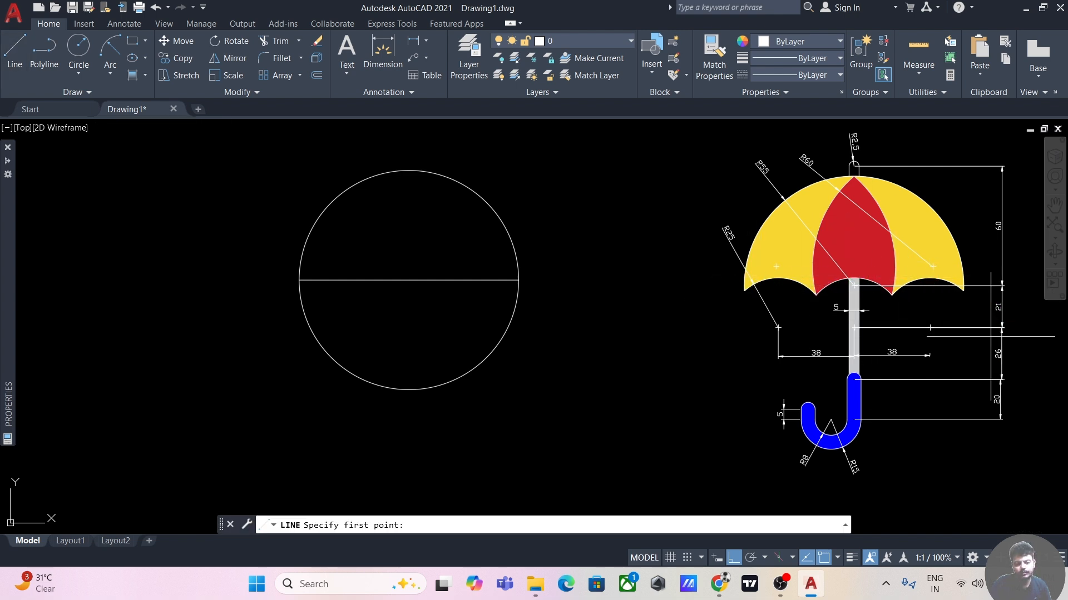
left_click(409, 280)
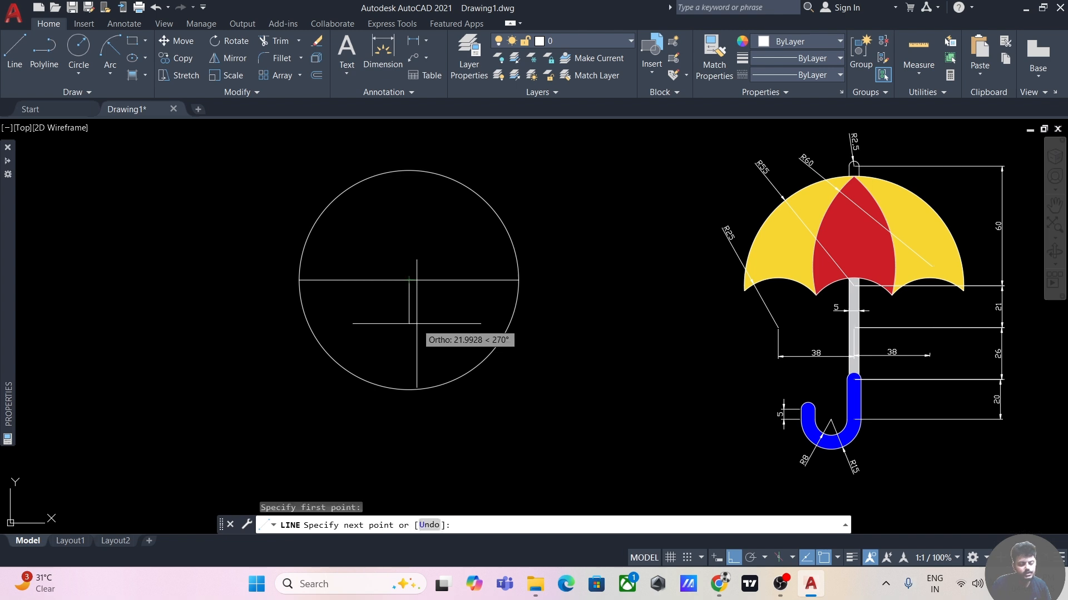
type("21")
key("Return")
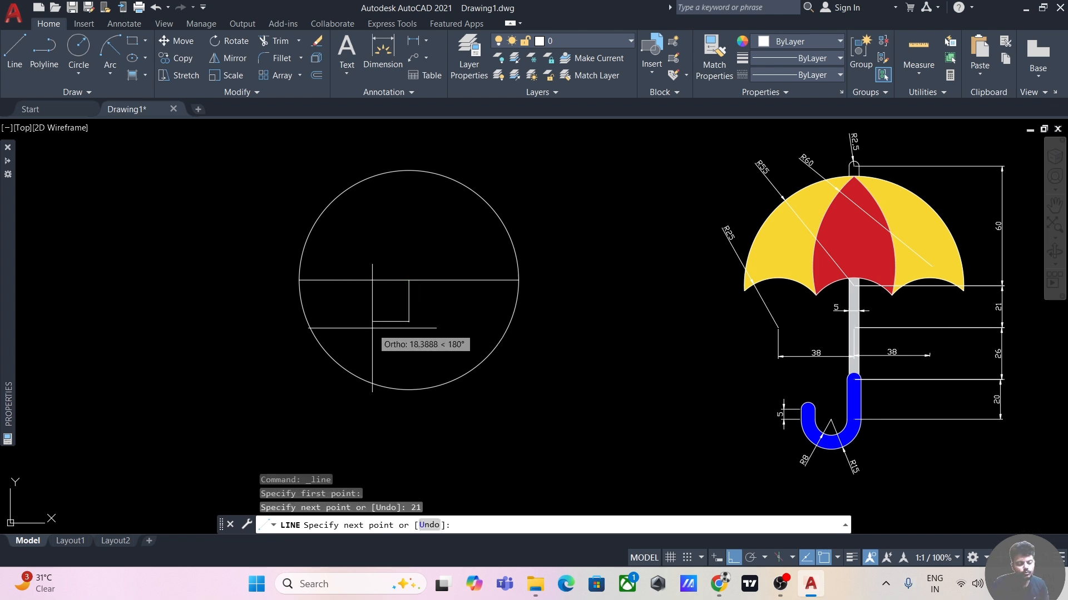
type("38")
key("Return")
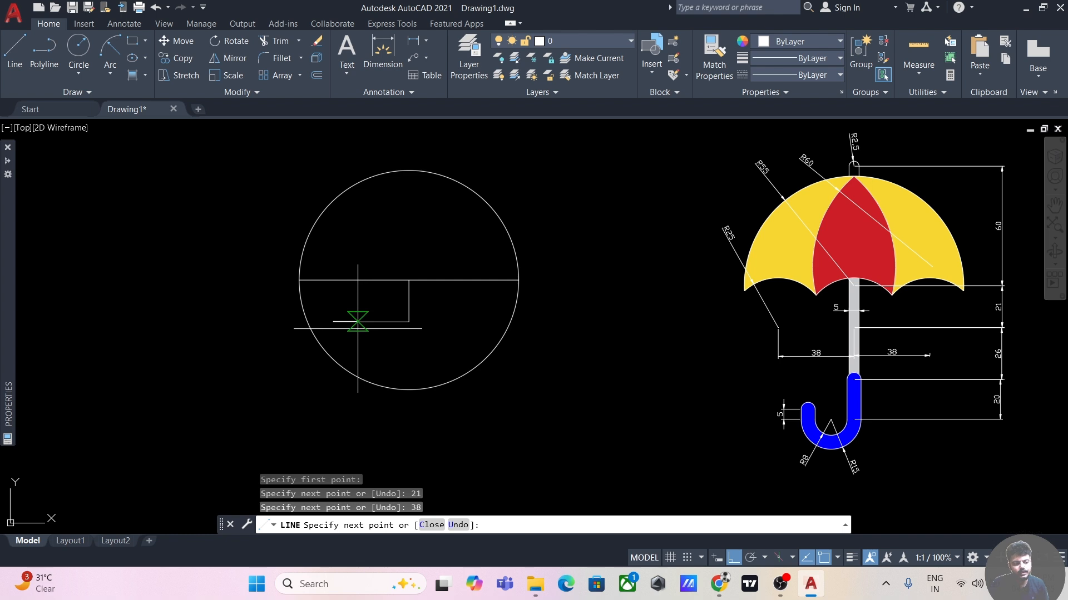
key("Escape")
Draw a 38-unit horizontal line to the right from the lower end of the 21-unit vertical line
left_click(14, 49)
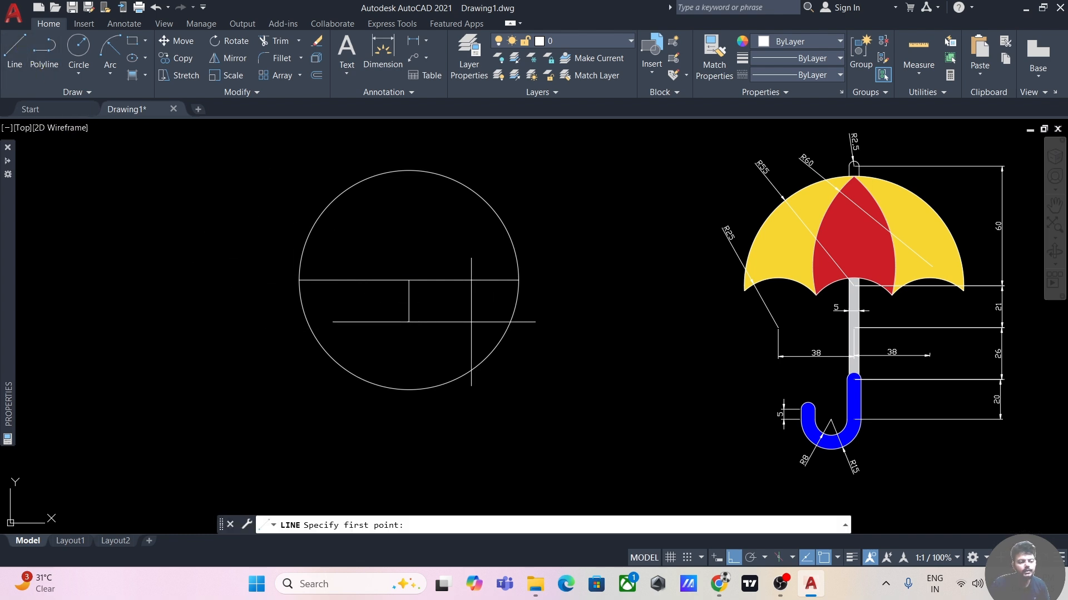
left_click(409, 322)
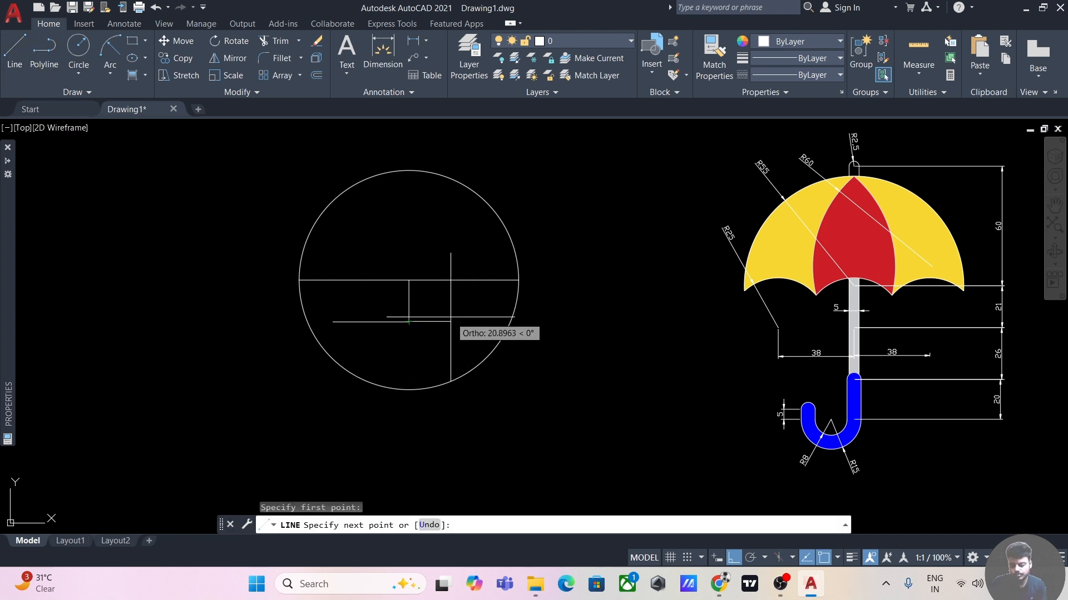
type("38")
key("Return")
key("Escape")
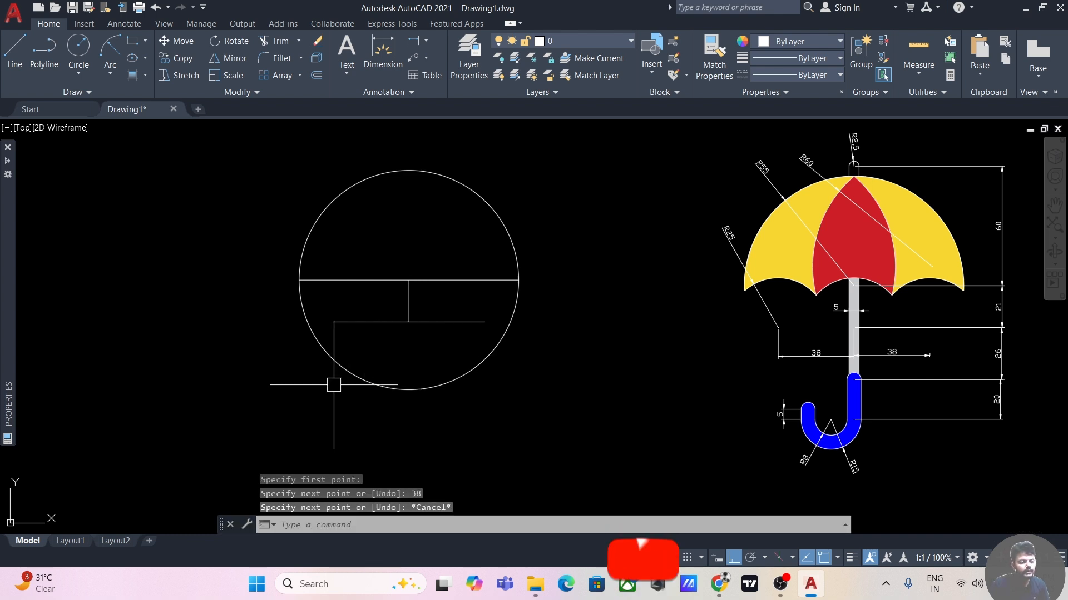
Draw a circle of radius 25 centred on the left end of the lower horizontal line
left_click(78, 48)
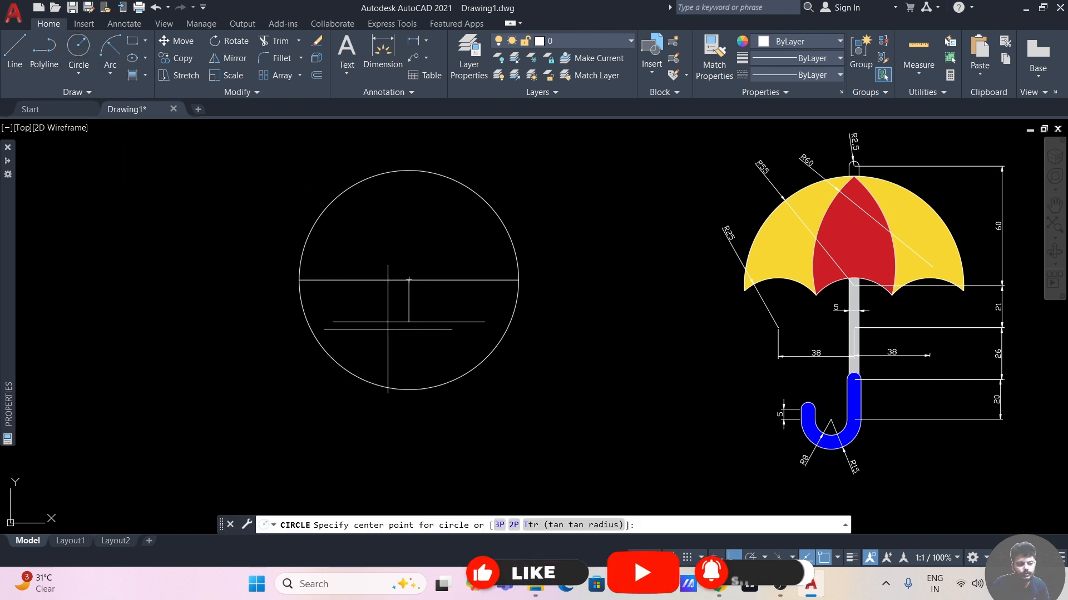
left_click(333, 322)
type("2")
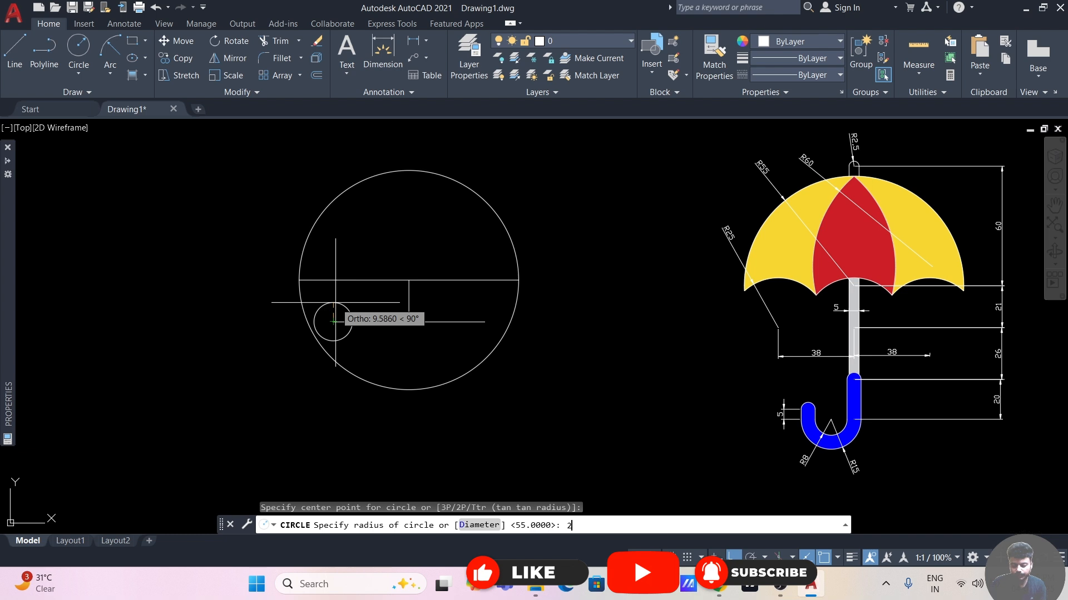
type("5")
key("Return")
key("Escape")
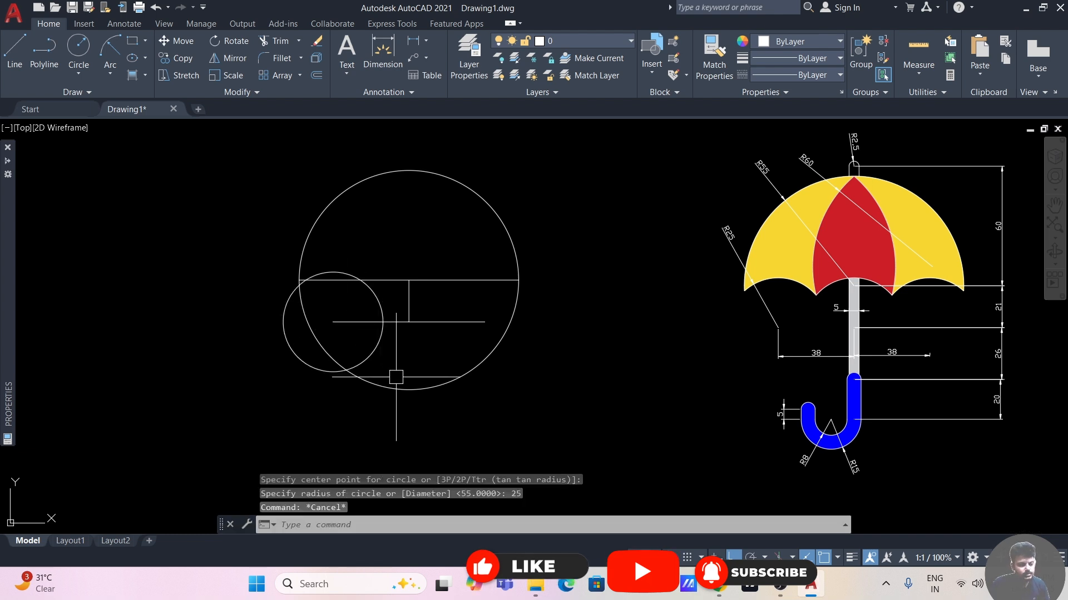
Copy the radius 25 circle from its centre to the middle and the right end of the lower horizontal line
left_click(373, 351)
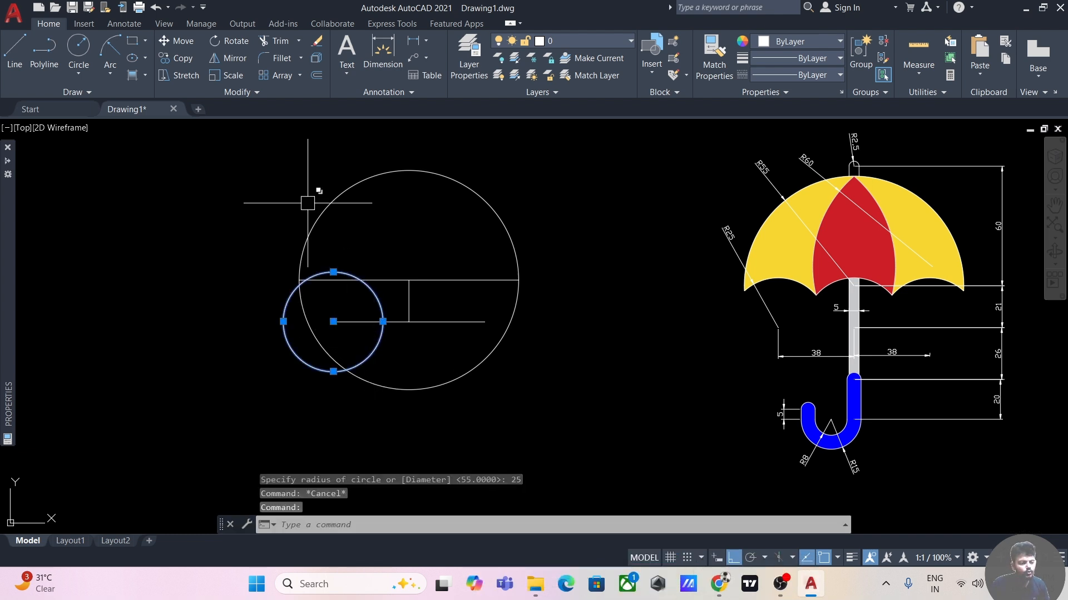
left_click(178, 57)
left_click(333, 321)
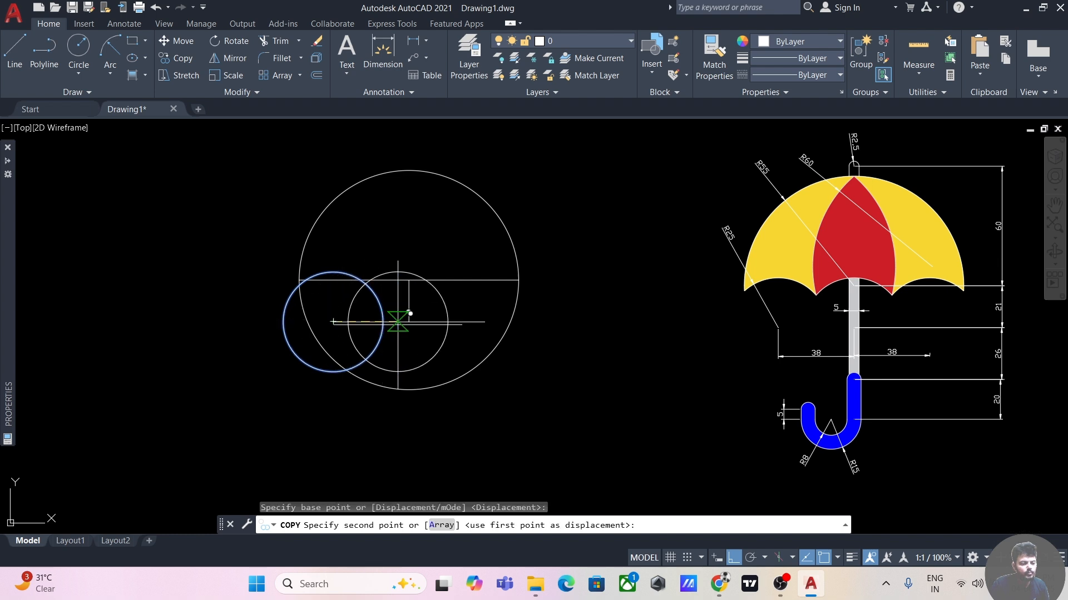
left_click(484, 321)
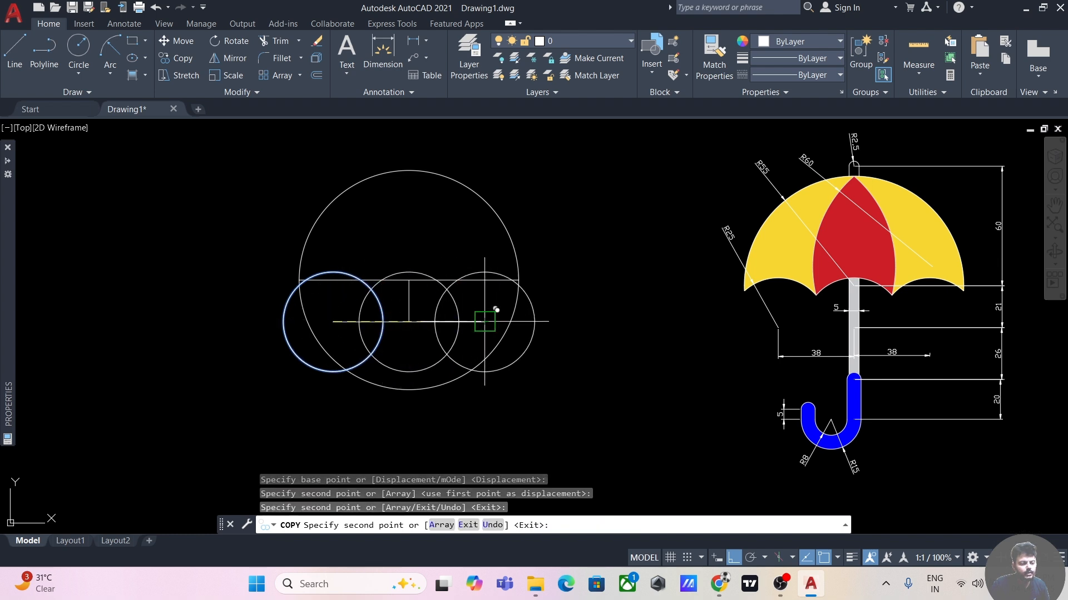
key("Escape")
Trim the three radius 25 circles so only their upper arcs remain as the scalloped lower edge of the canopy
middle_click_drag(580, 265, 584, 278)
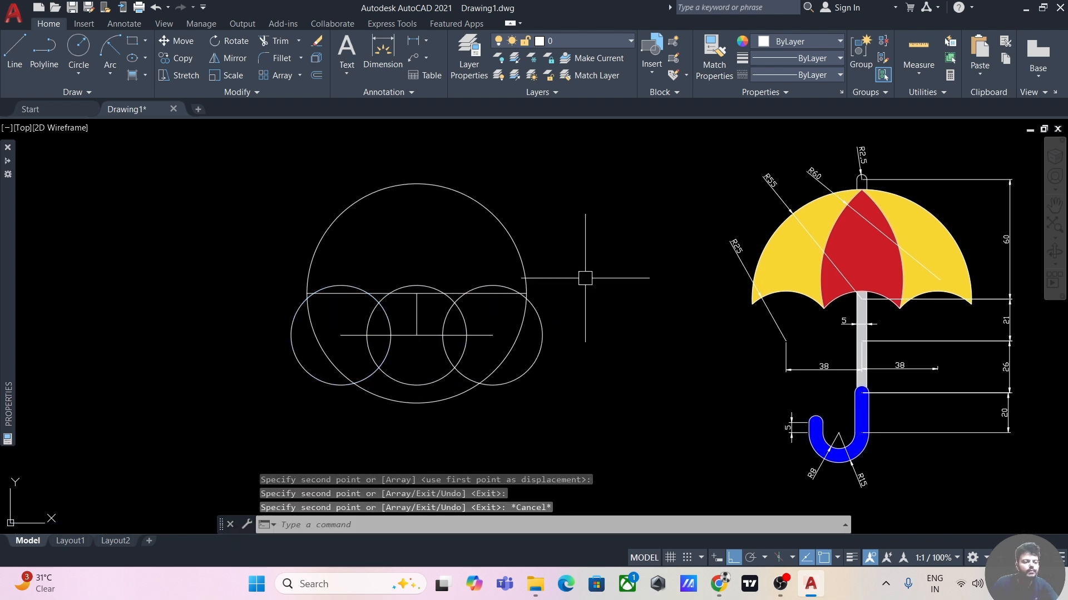
type("tr")
key("Return")
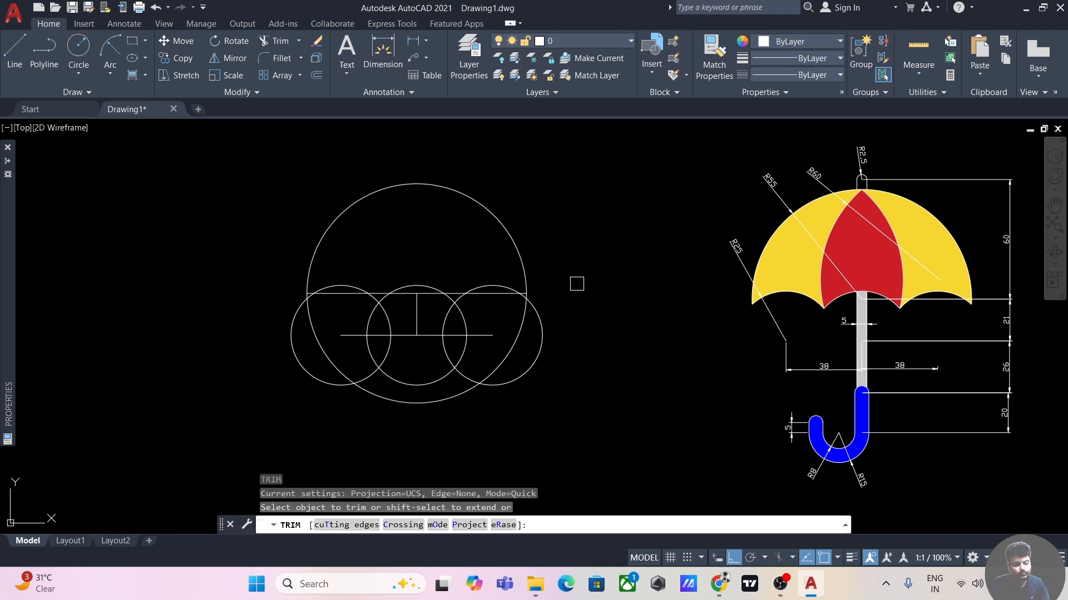
scroll(345, 418, "up", 4)
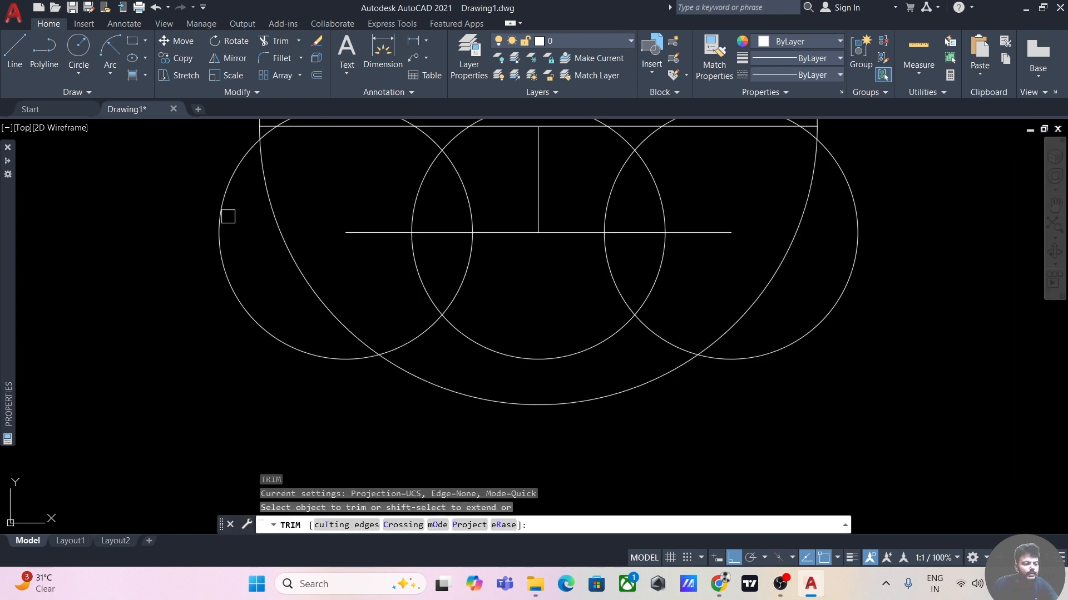
middle_click_drag(234, 238, 248, 383)
left_click(283, 346)
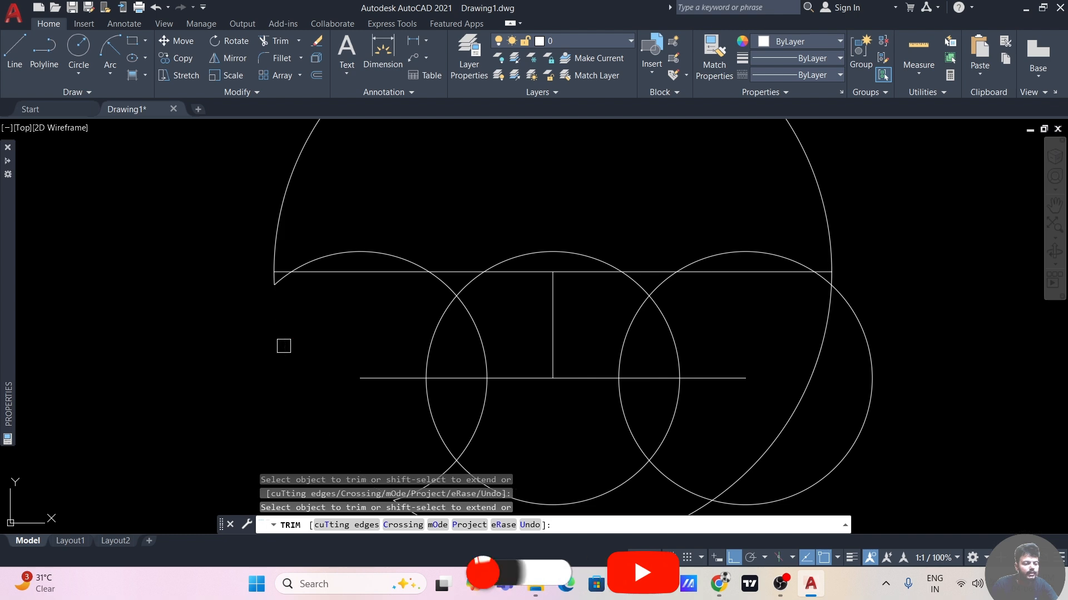
left_click(437, 329)
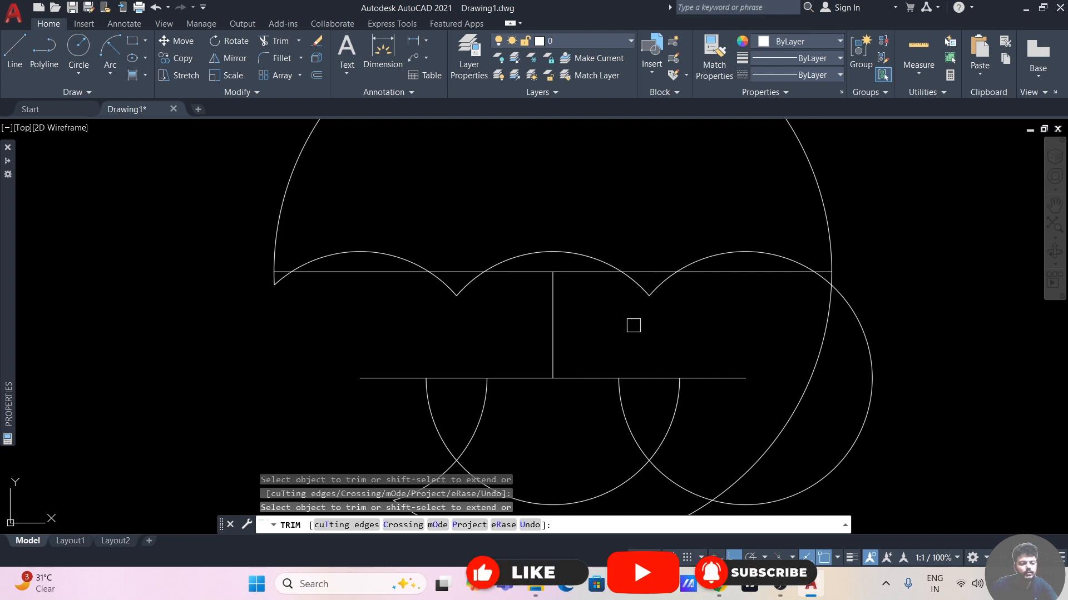
left_click(881, 359)
scroll(867, 390, "down", 3)
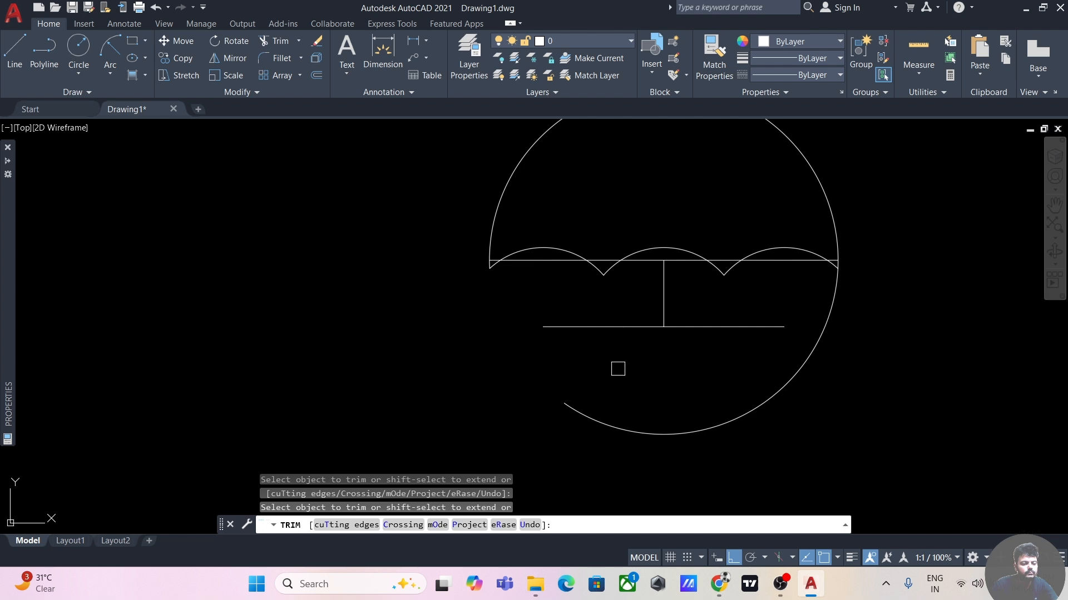
Trim away the rest of the large circle below the scallops and remove both halves of the lower horizontal line
middle_click_drag(637, 371, 581, 378)
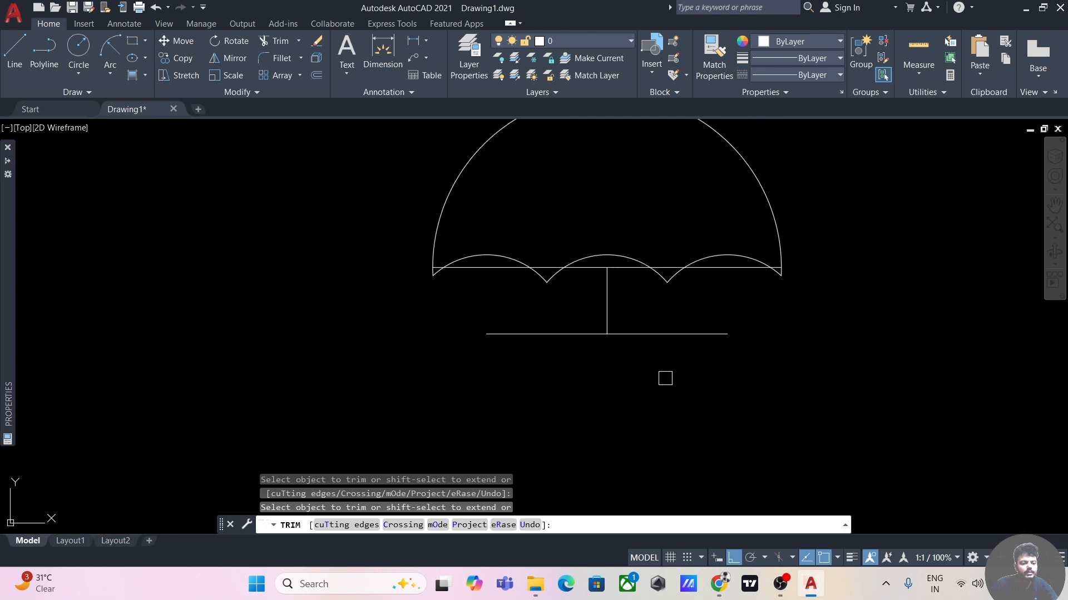
scroll(666, 379, "down", 2)
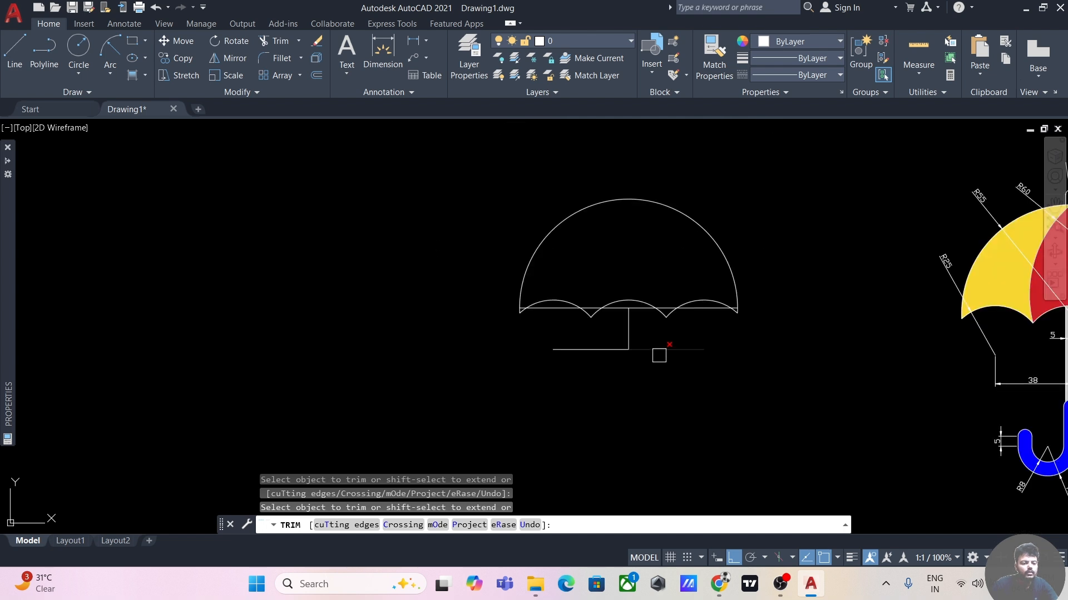
scroll(701, 386, "down", 2)
middle_click_drag(708, 384, 585, 371)
key("Escape")
Draw a 60-unit vertical line upward from the midpoint of the canopy's horizontal diameter line
middle_click_drag(629, 261, 643, 291)
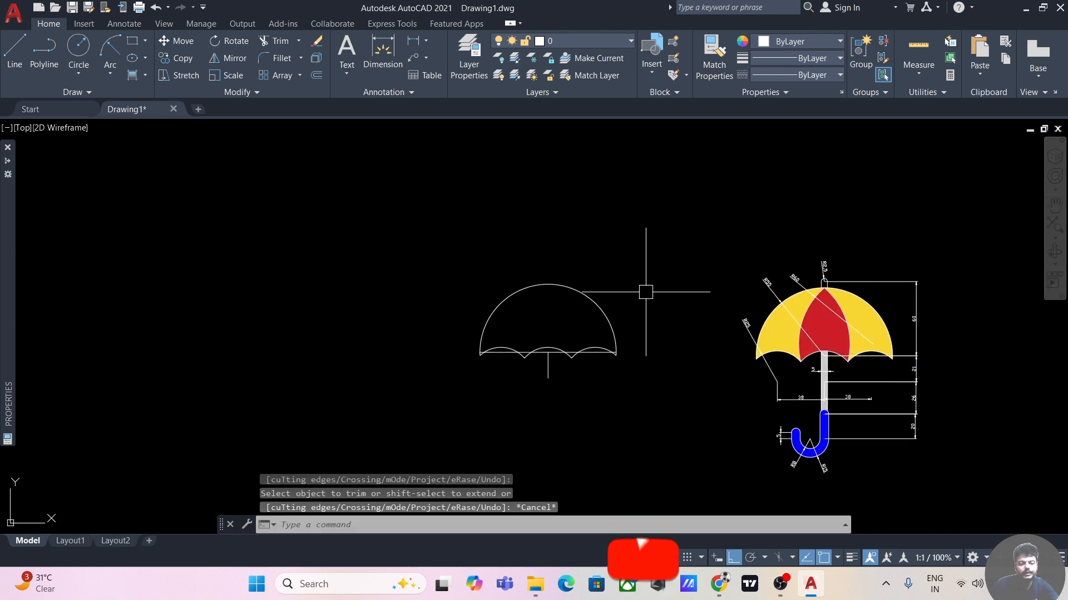
middle_click_drag(575, 232, 575, 233)
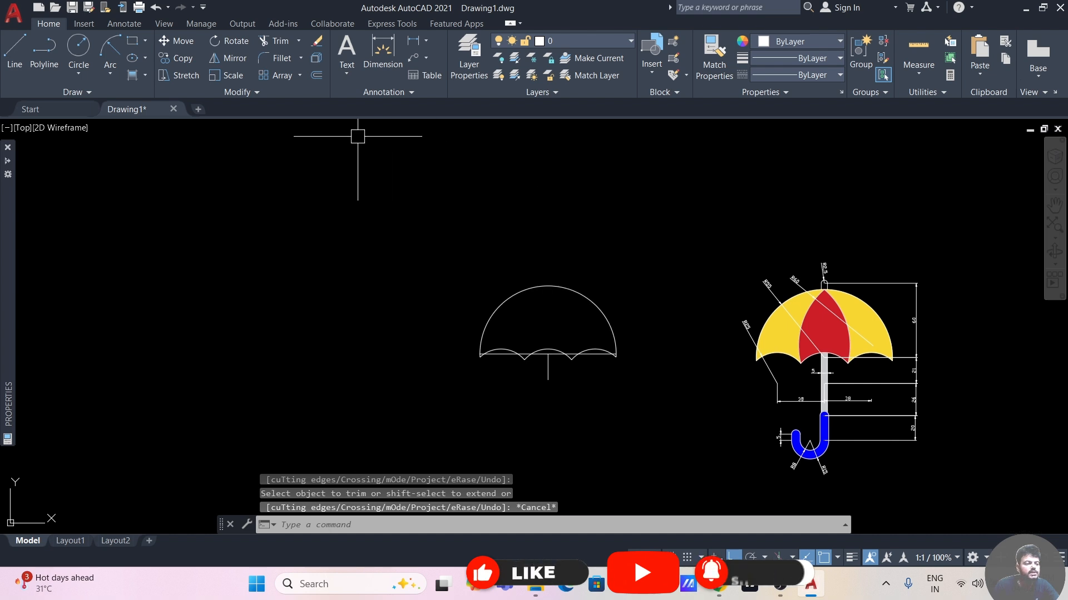
left_click(18, 47)
scroll(542, 370, "up", 4)
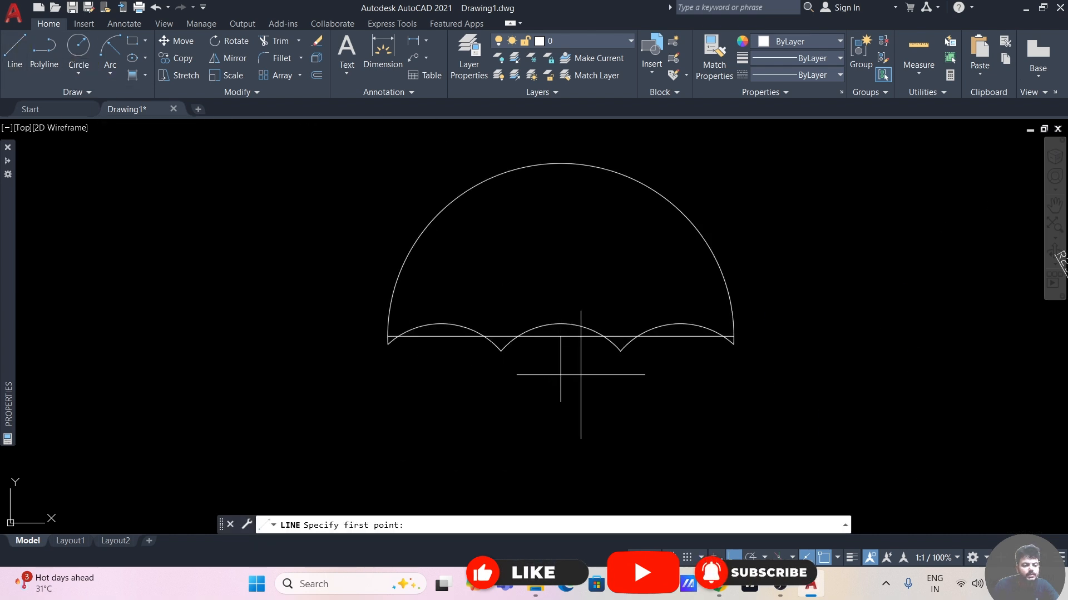
left_click(561, 336)
type("60")
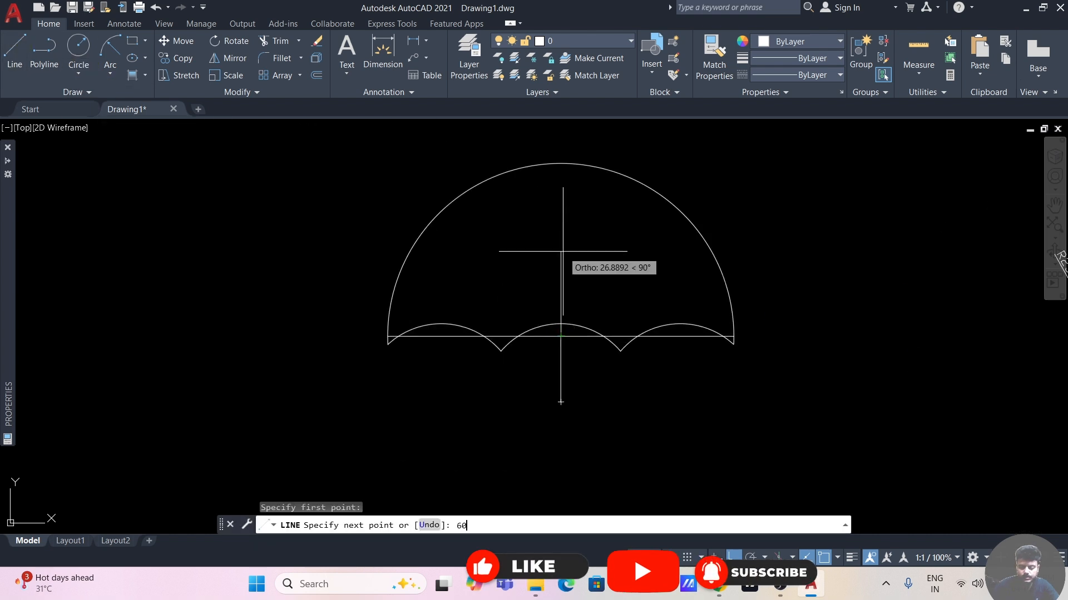
key("Return")
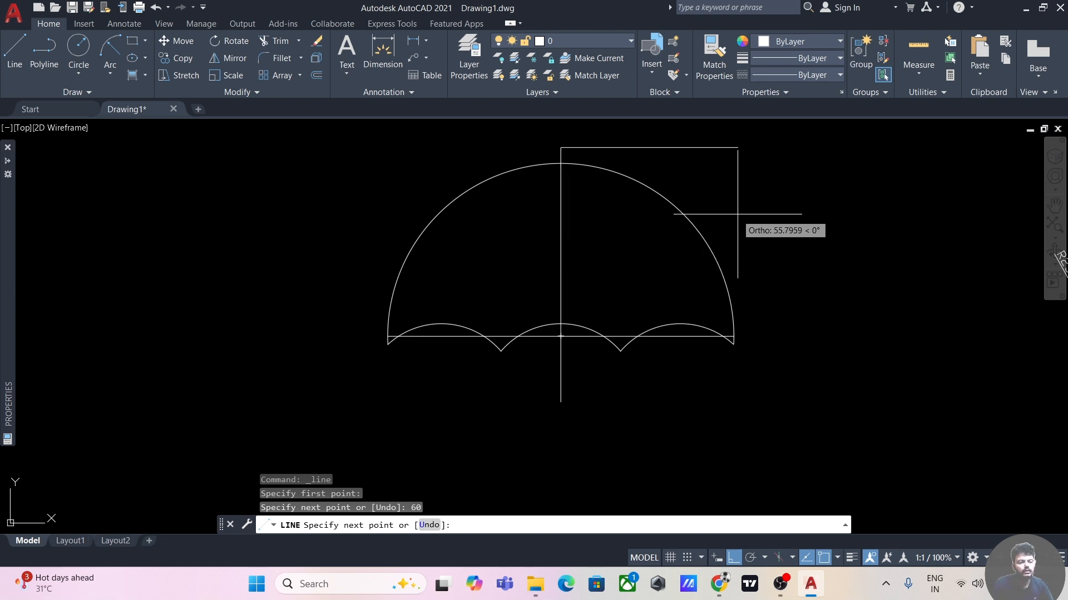
key("Escape")
Draw a circle of radius 2.5 centred on the top end of the 60-unit vertical line
scroll(655, 358, "down", 3)
middle_click_drag(786, 377, 727, 332)
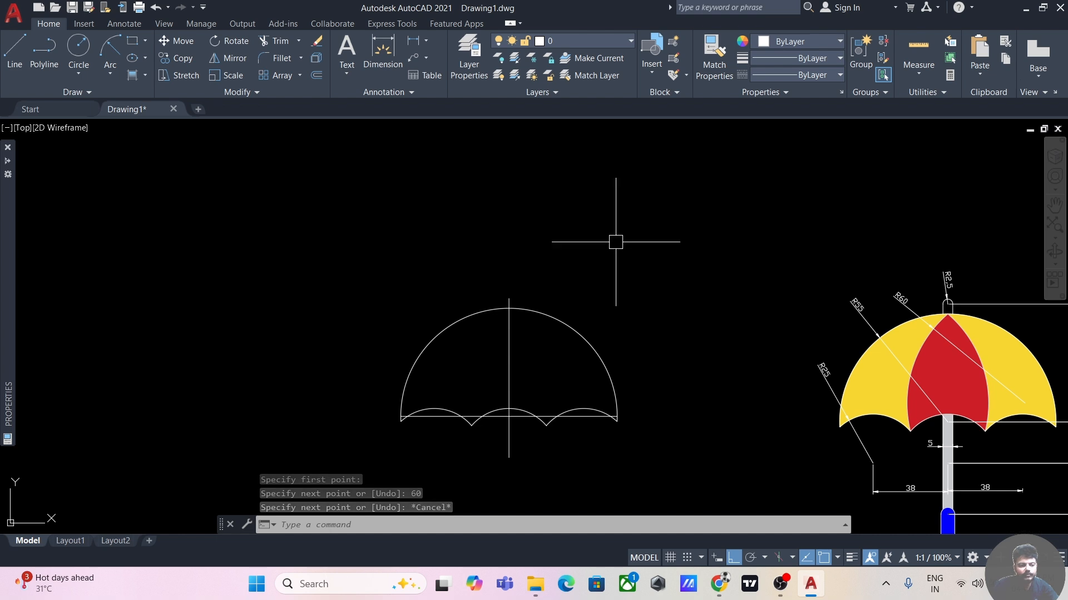
left_click(79, 49)
scroll(488, 229, "up", 2)
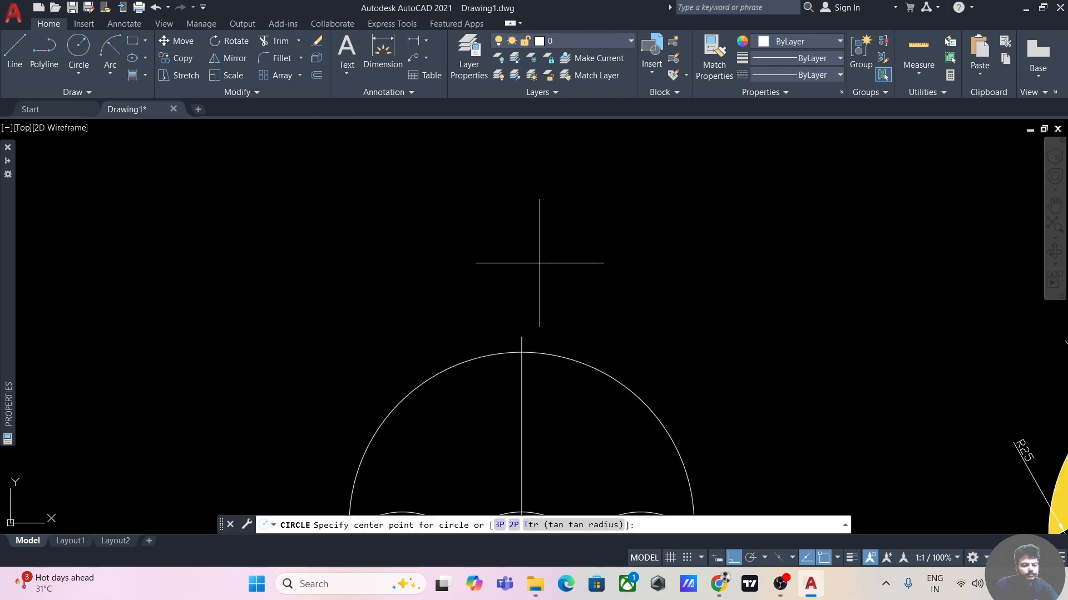
left_click(521, 336)
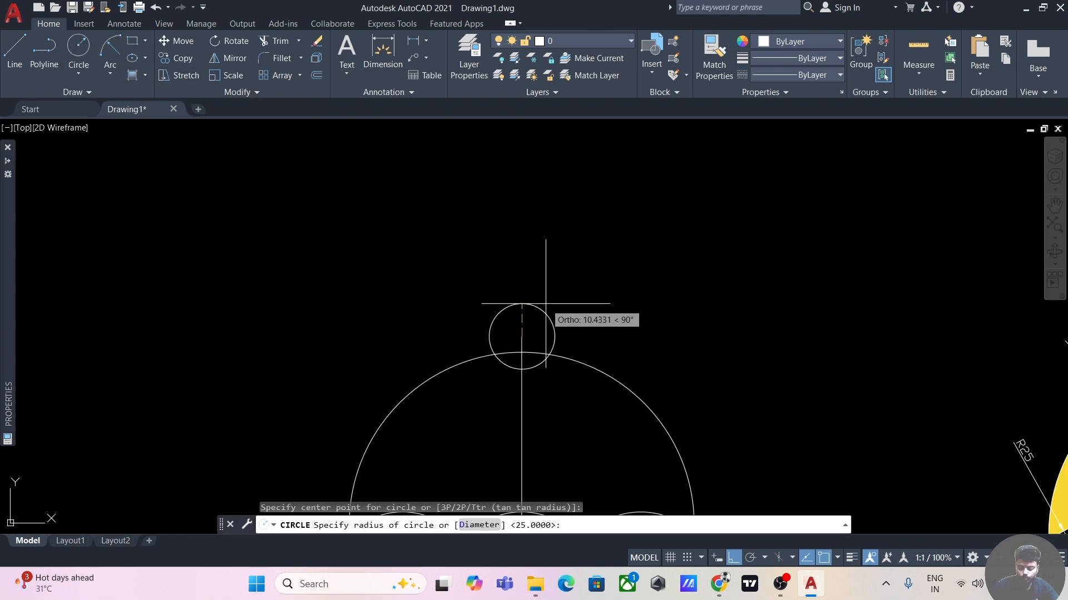
key("Return")
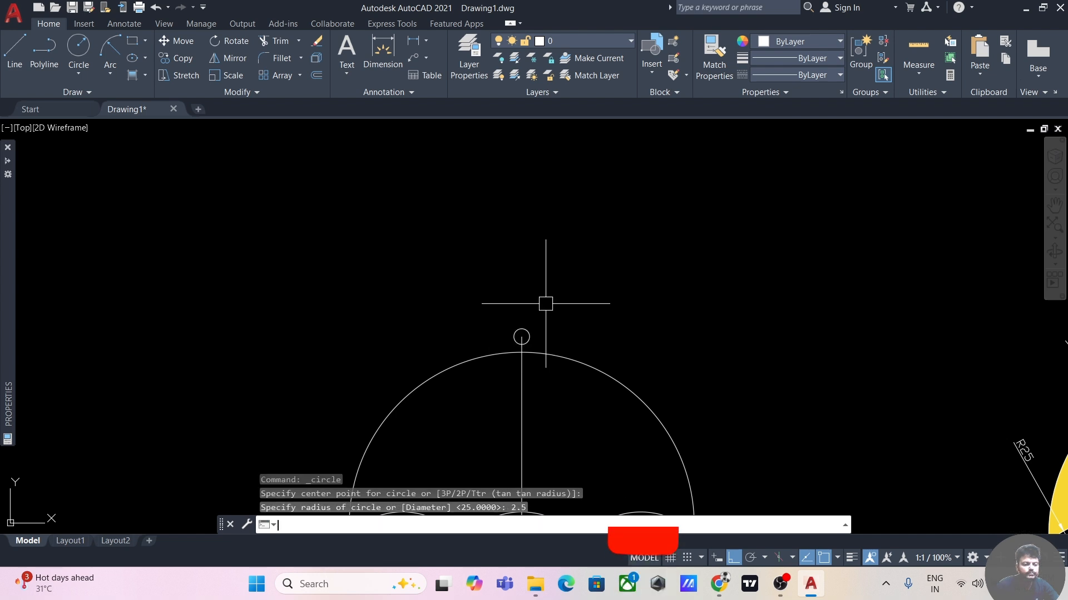
Draw a 60-unit vertical line downward from the left quadrant of the radius 2.5 tip circle
middle_click_drag(560, 291, 588, 193)
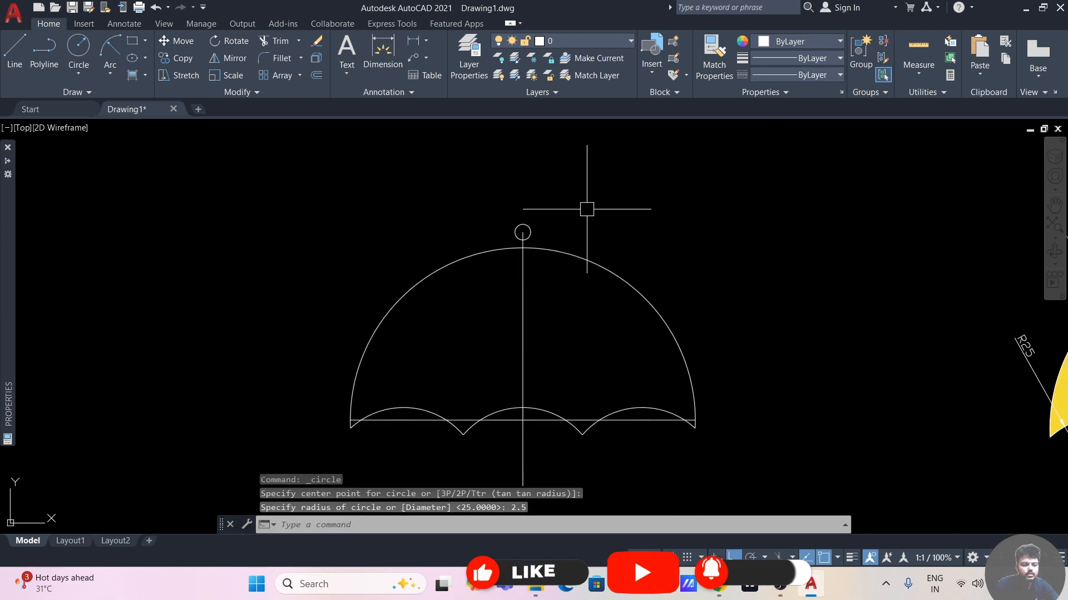
scroll(590, 205, "up", 2)
left_click(11, 57)
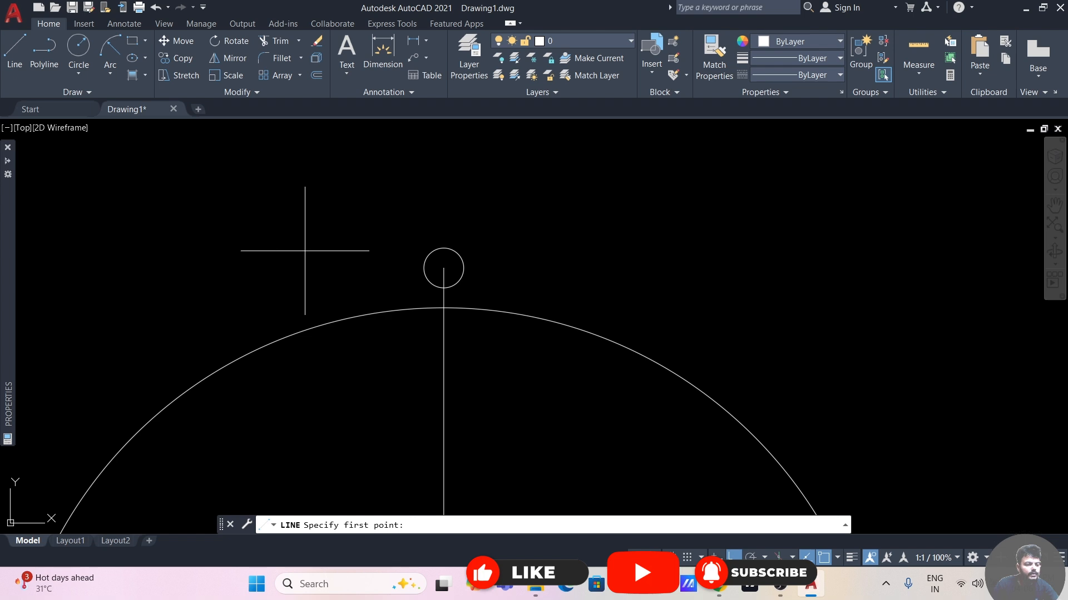
left_click(423, 268)
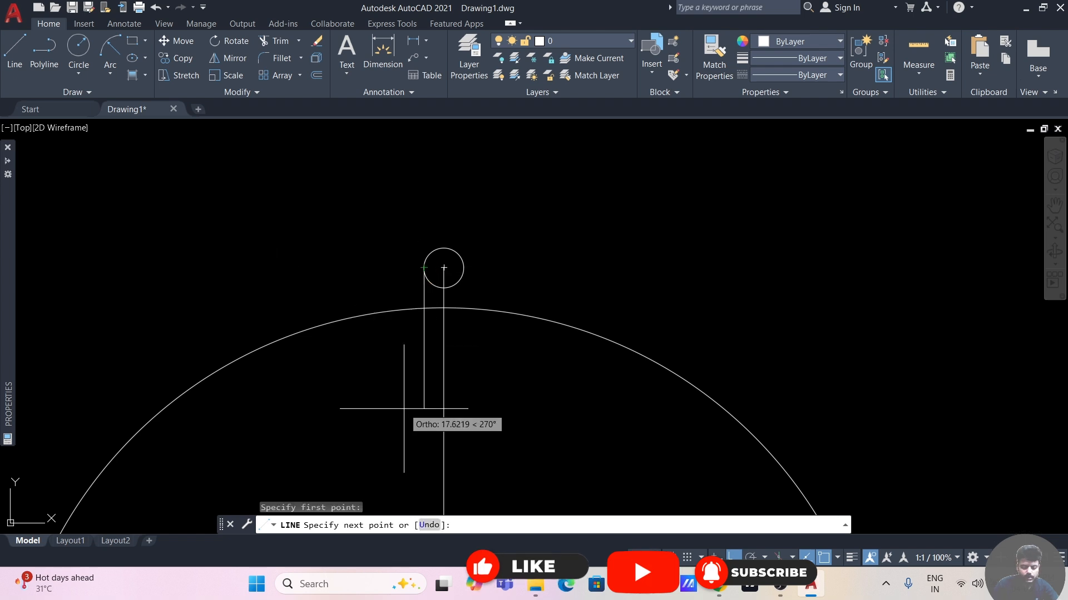
type("60")
key("Return")
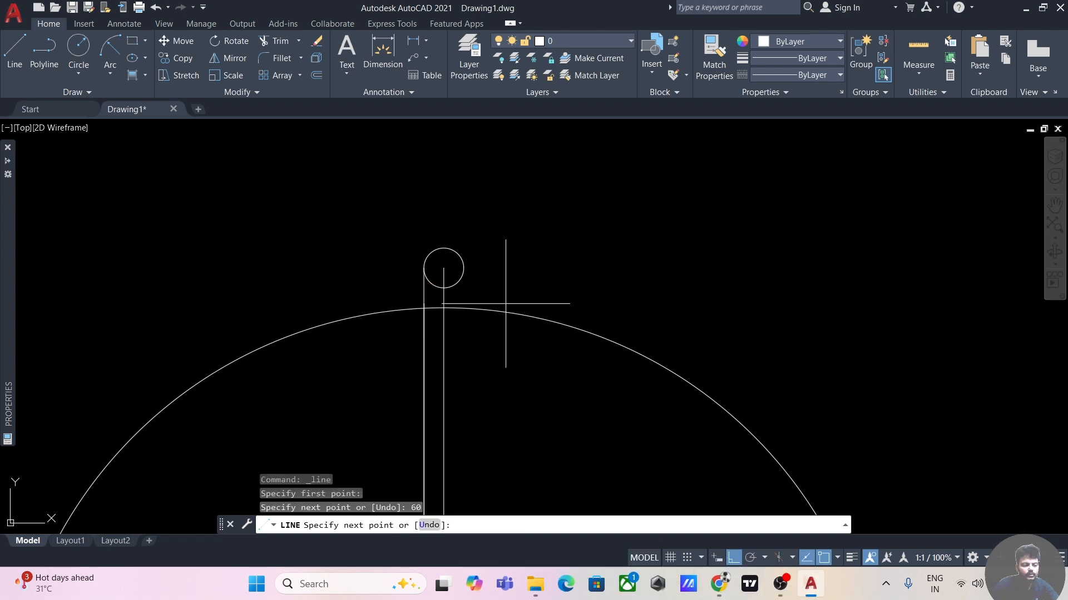
Continue the shaft line straight down with segments of 21 and 26 units and end the line
scroll(498, 396, "down", 2)
scroll(497, 397, "down", 4)
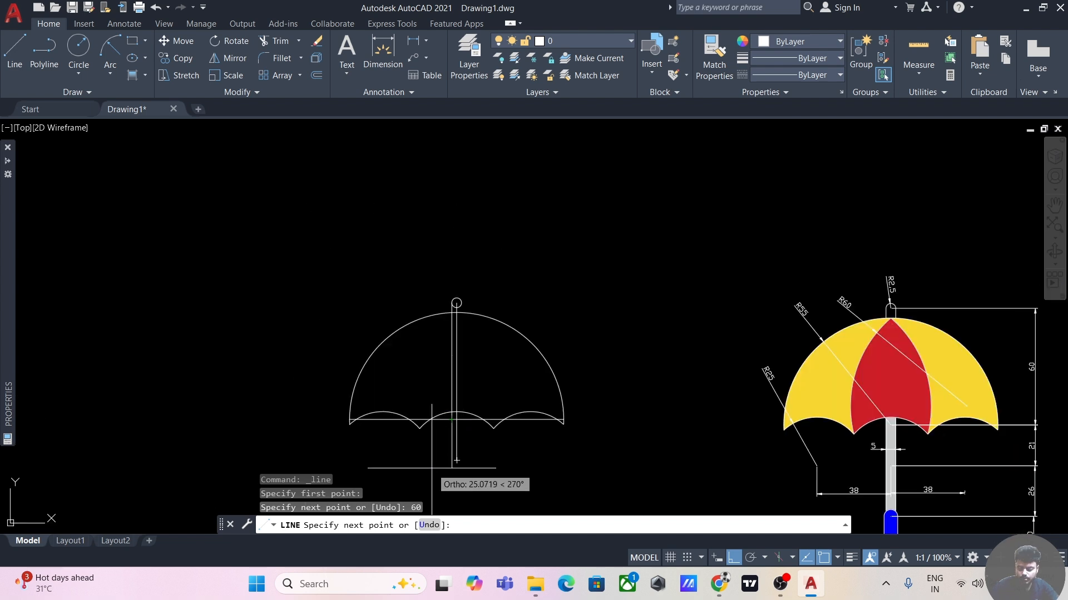
key("Return")
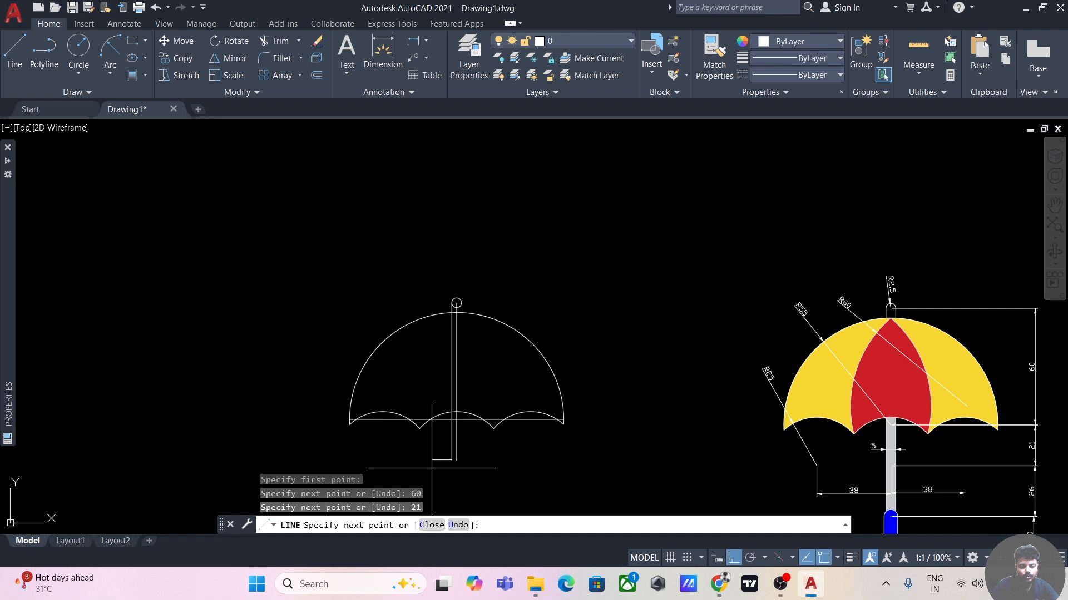
middle_click_drag(425, 481, 444, 354)
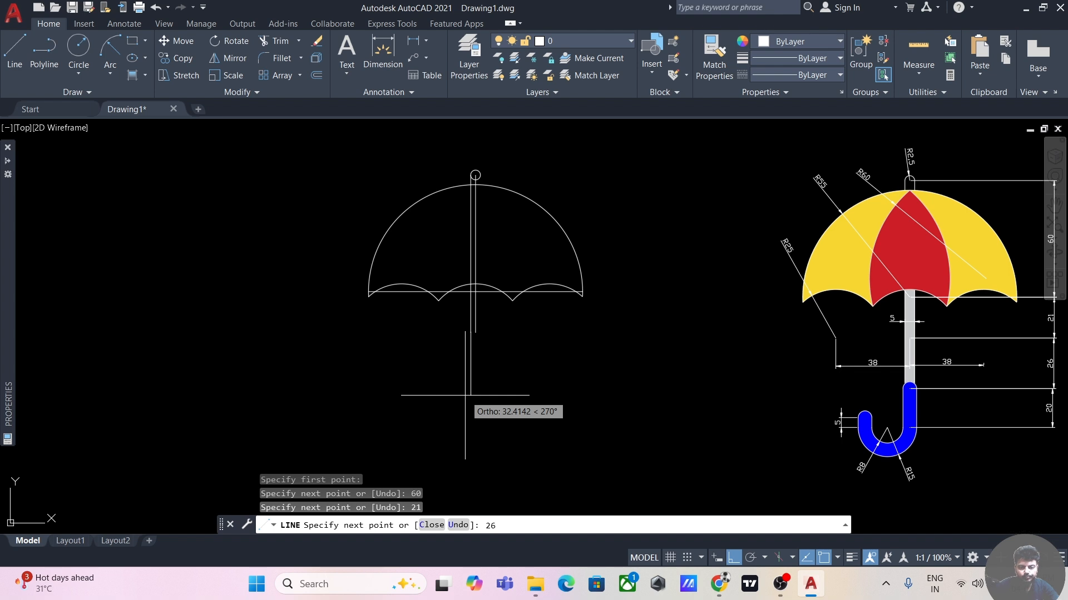
key("Return")
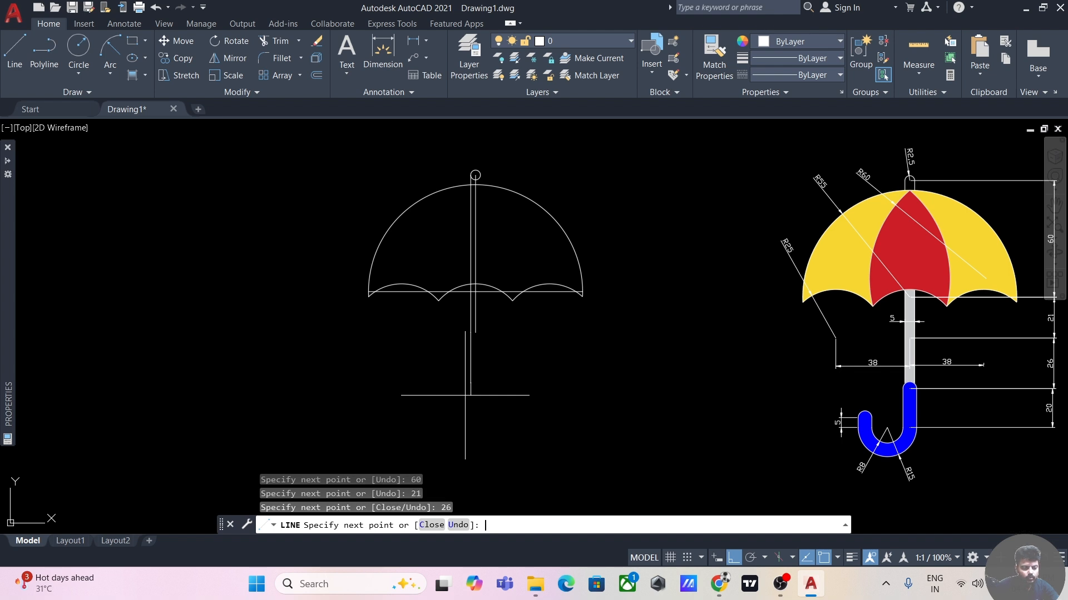
key("Escape")
Join the three collinear segments of the left shaft line into a single line
scroll(506, 375, "up", 3)
left_click(454, 378)
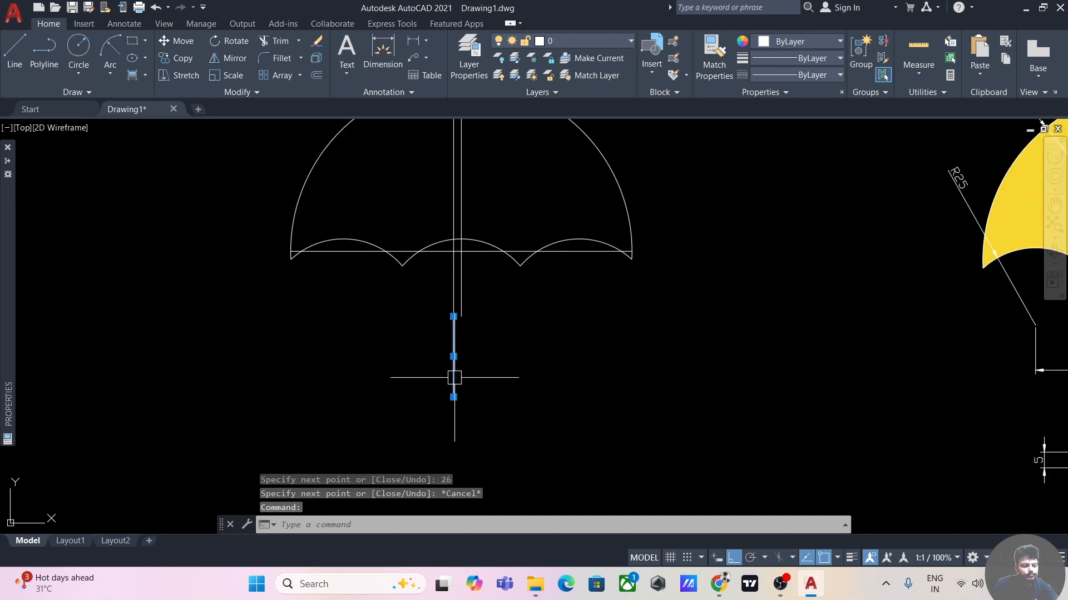
middle_click_drag(461, 368, 501, 398)
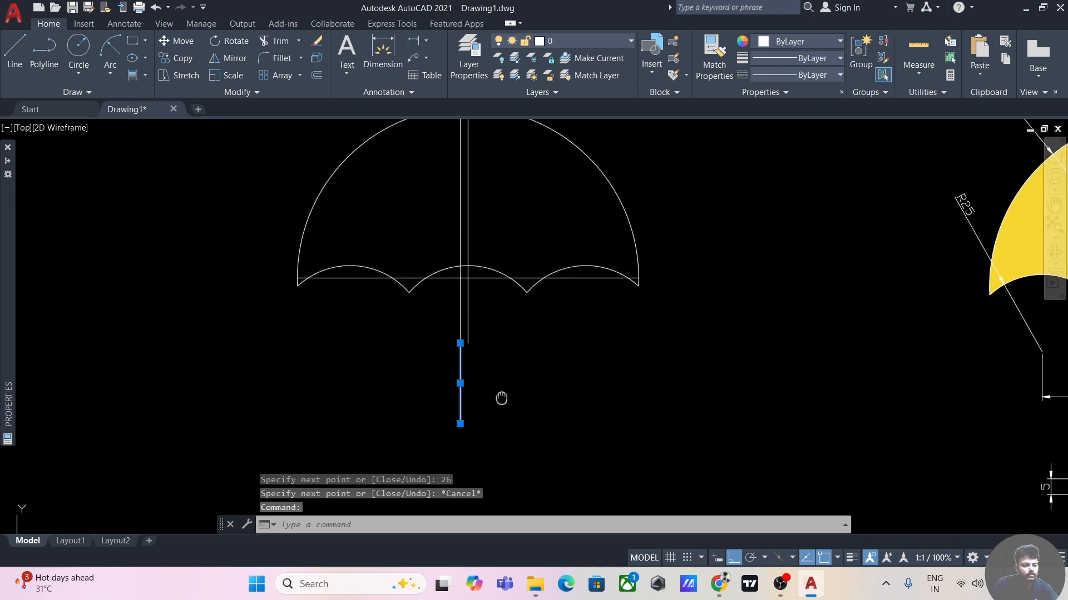
left_click(461, 320)
middle_click_drag(448, 328, 434, 447)
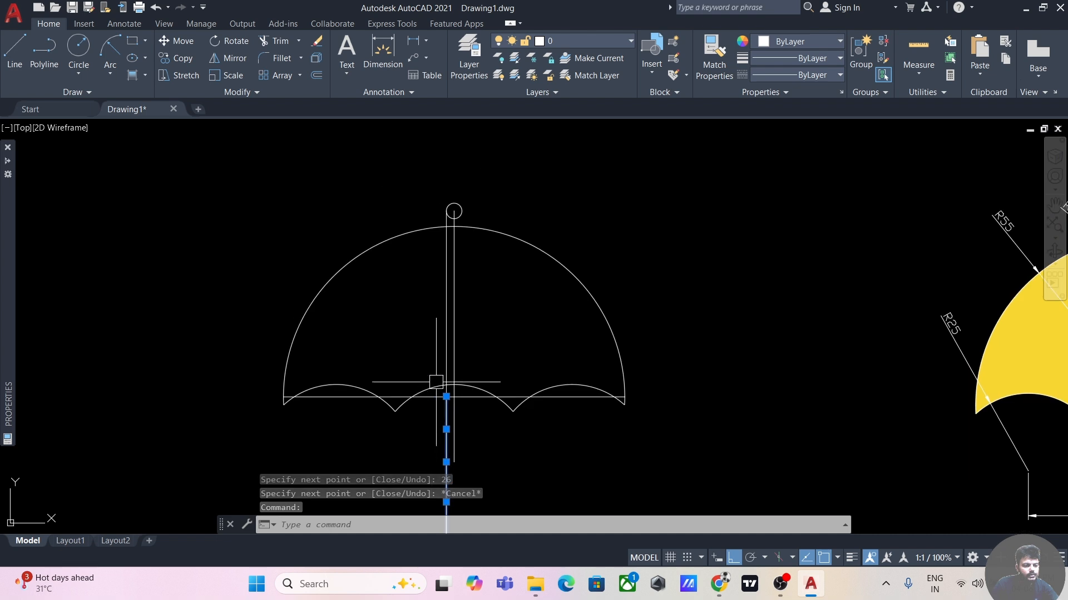
left_click(447, 351)
type("jo")
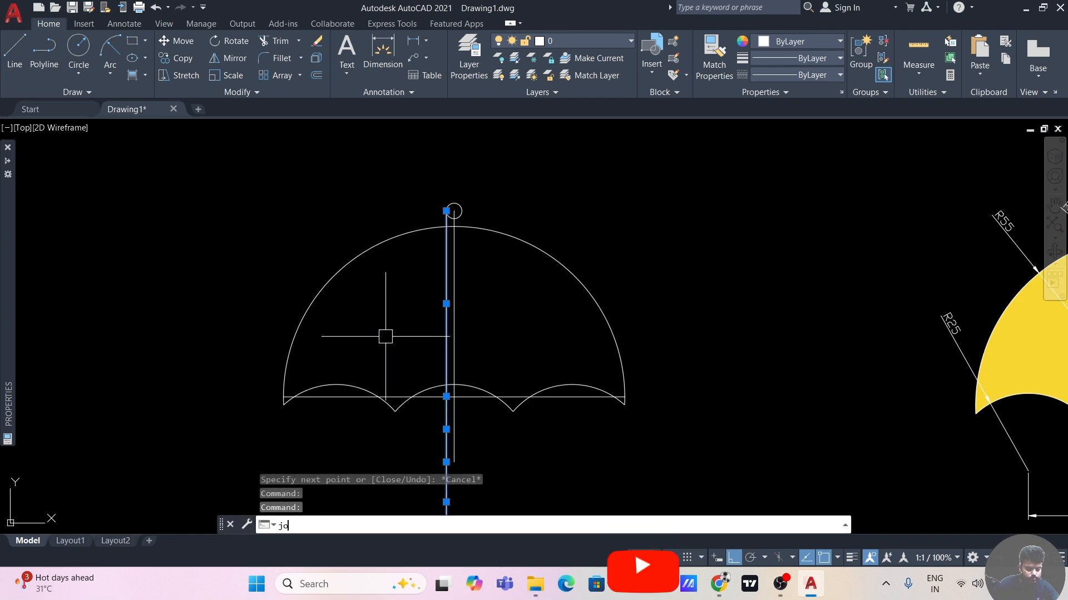
key("Return")
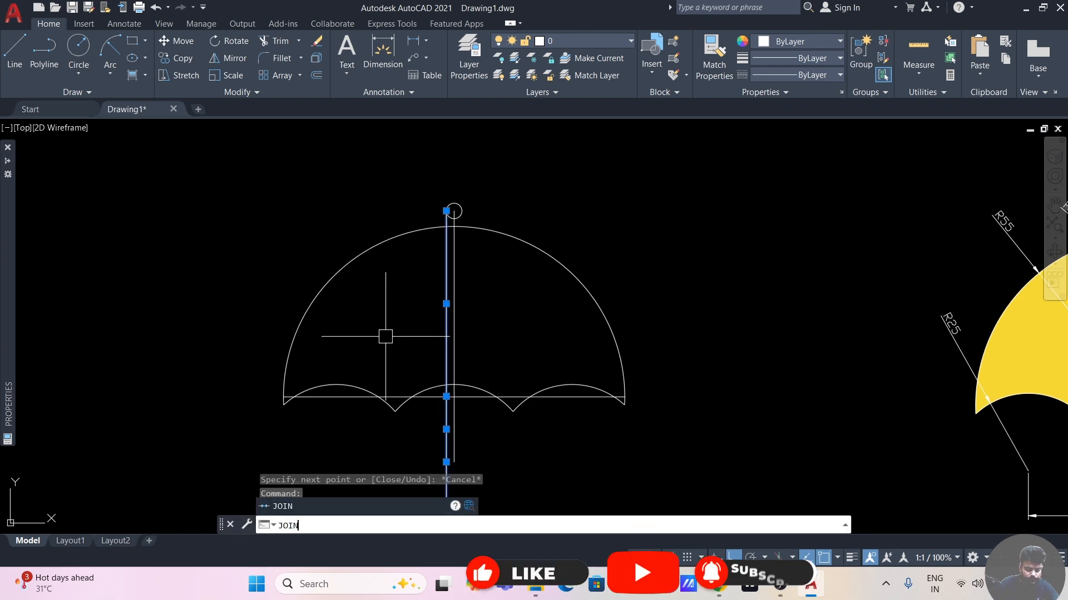
Offset the joined shaft line by 5 units to the right to form the other side of the shaft
left_click(445, 328)
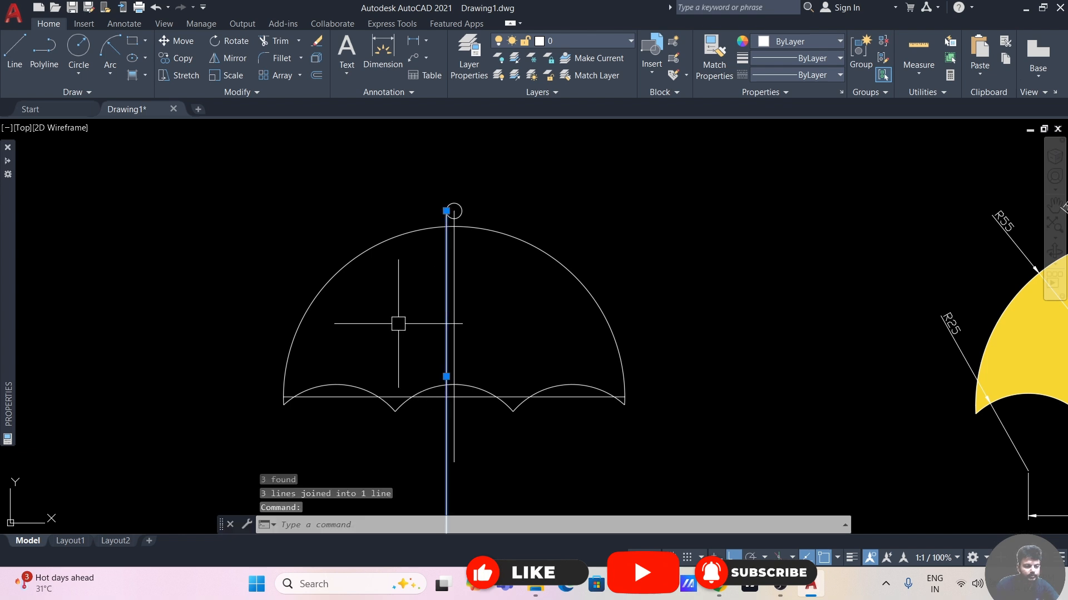
type("o")
key("Return")
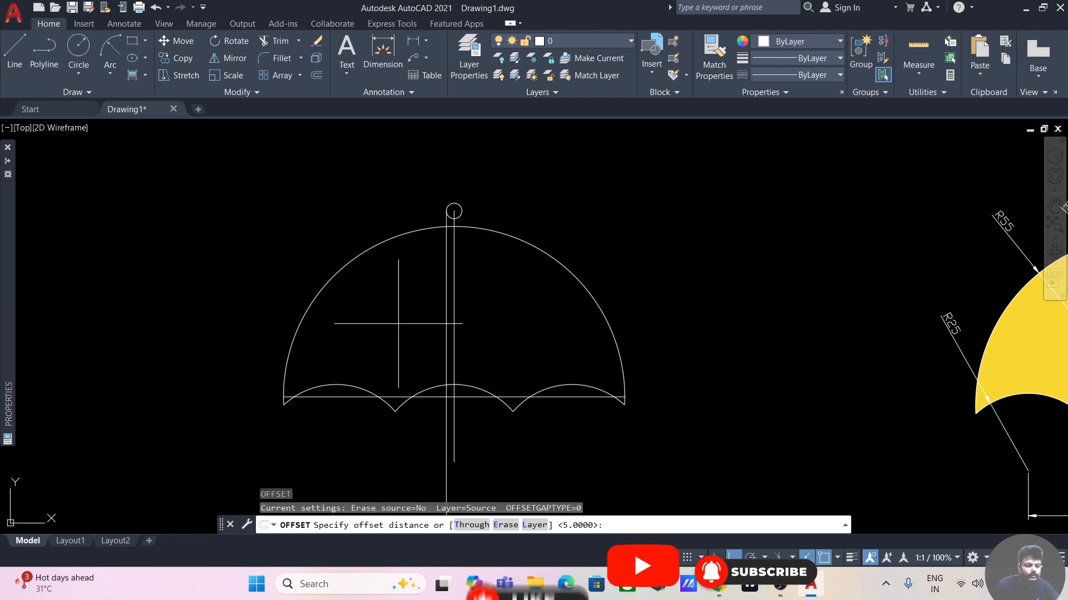
middle_click_drag(420, 335, 414, 299)
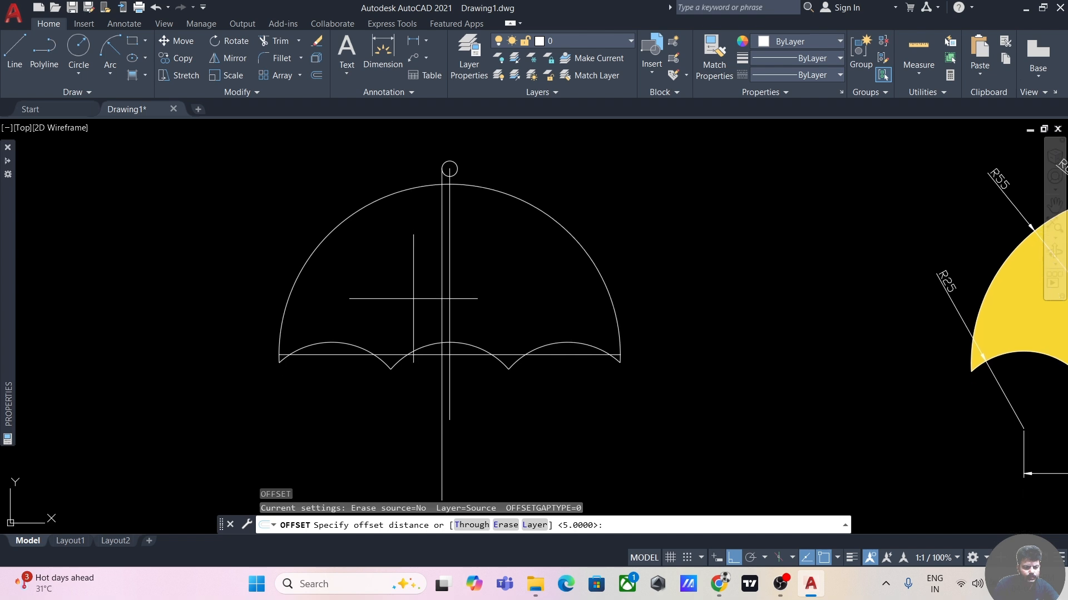
type("5")
key("Return")
left_click(449, 289)
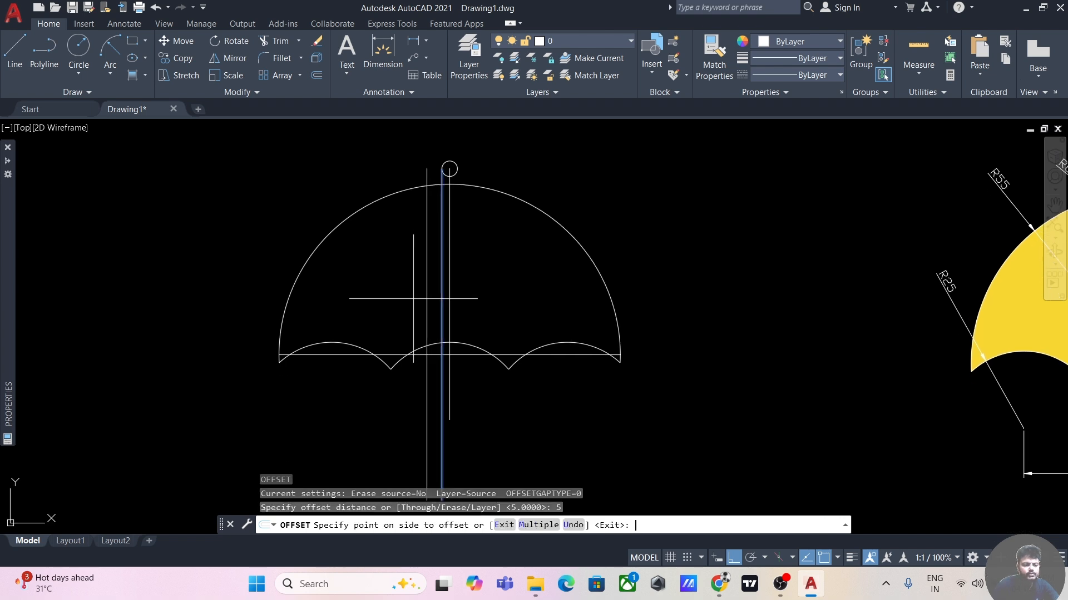
left_click(484, 286)
middle_click_drag(604, 183, 683, 293)
key("Return")
Trim the centre line inside the upper shaft and the lower half of the tip circle, leaving a rounded cap
scroll(617, 262, "up", 1)
middle_click_drag(549, 252, 595, 305)
scroll(591, 297, "up", 1)
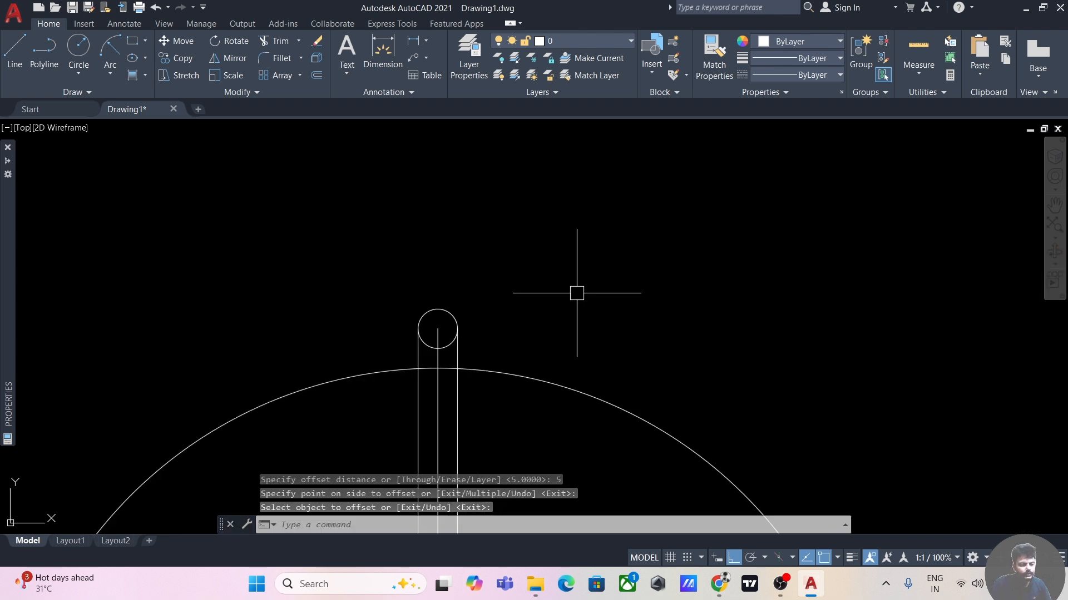
type("tr")
key("Return")
scroll(531, 304, "up", 3)
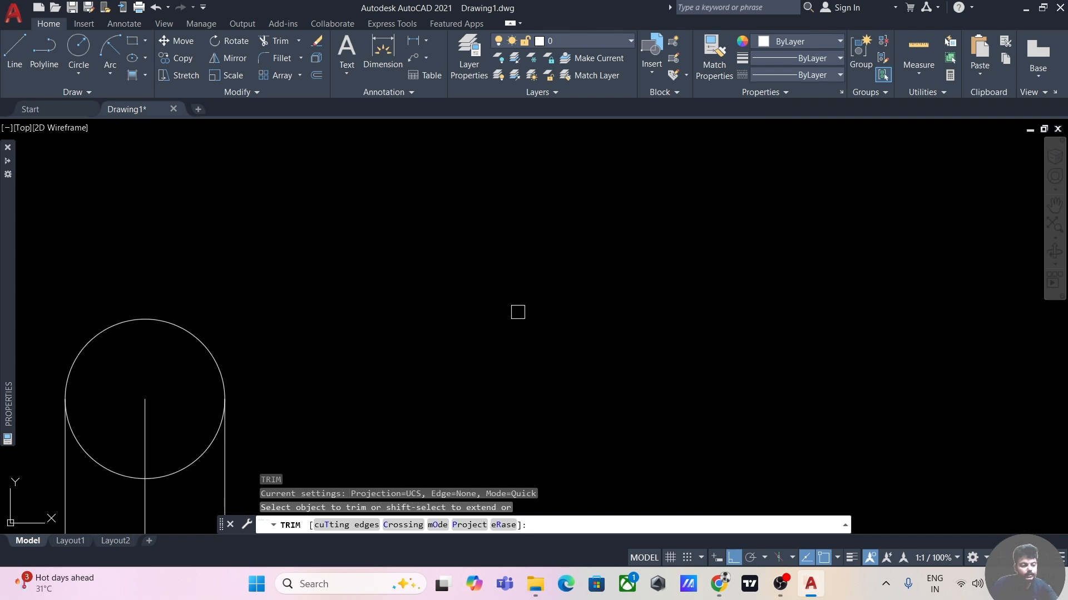
left_click(144, 413)
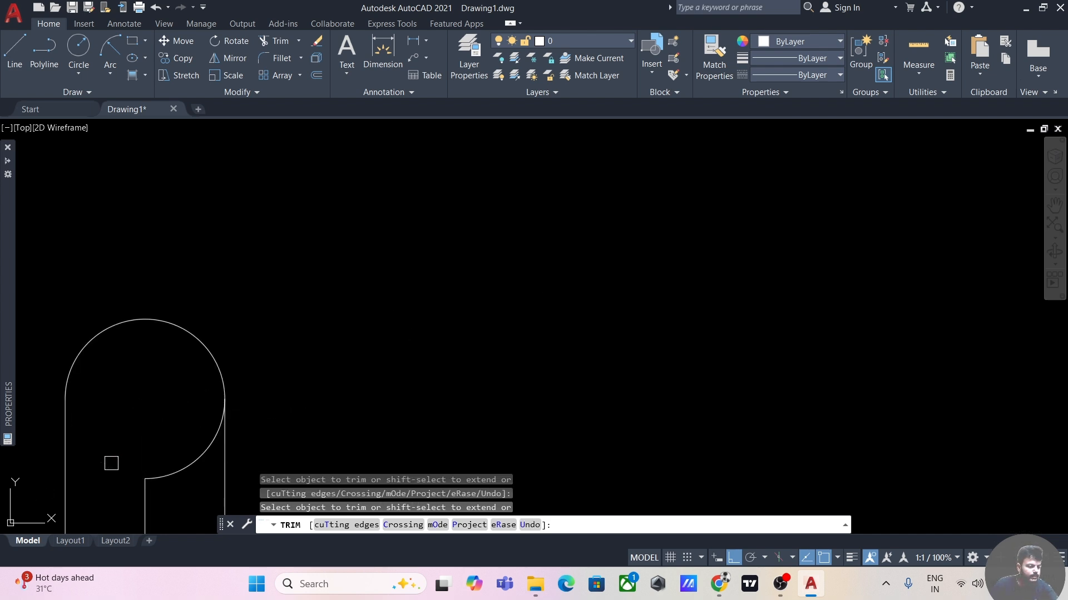
Try trimming the canopy arc between the two shaft lines and undo that trim
scroll(154, 486, "down", 5)
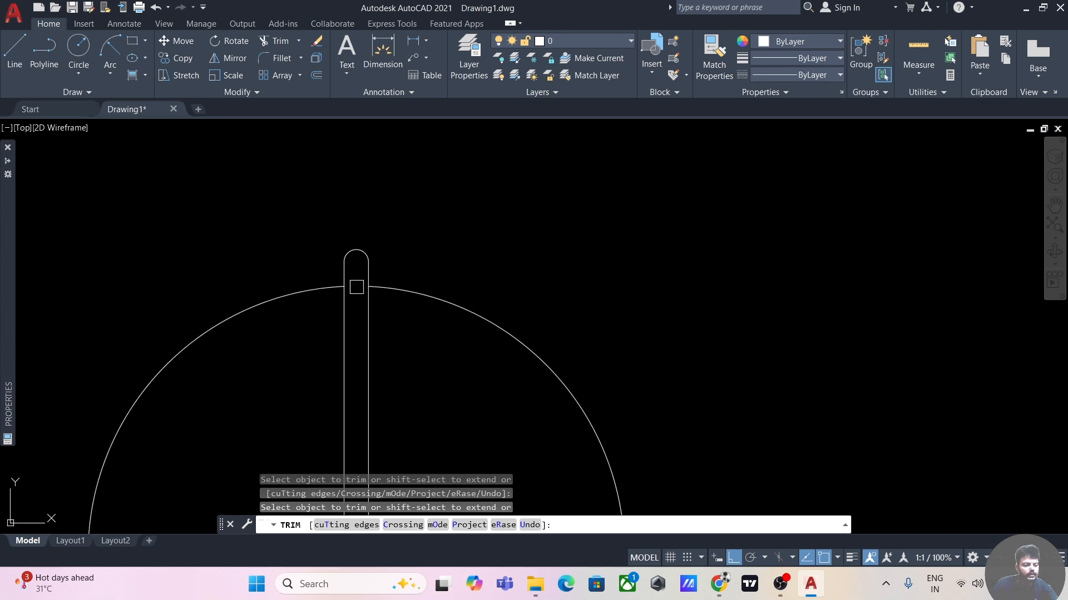
scroll(532, 265, "down", 5)
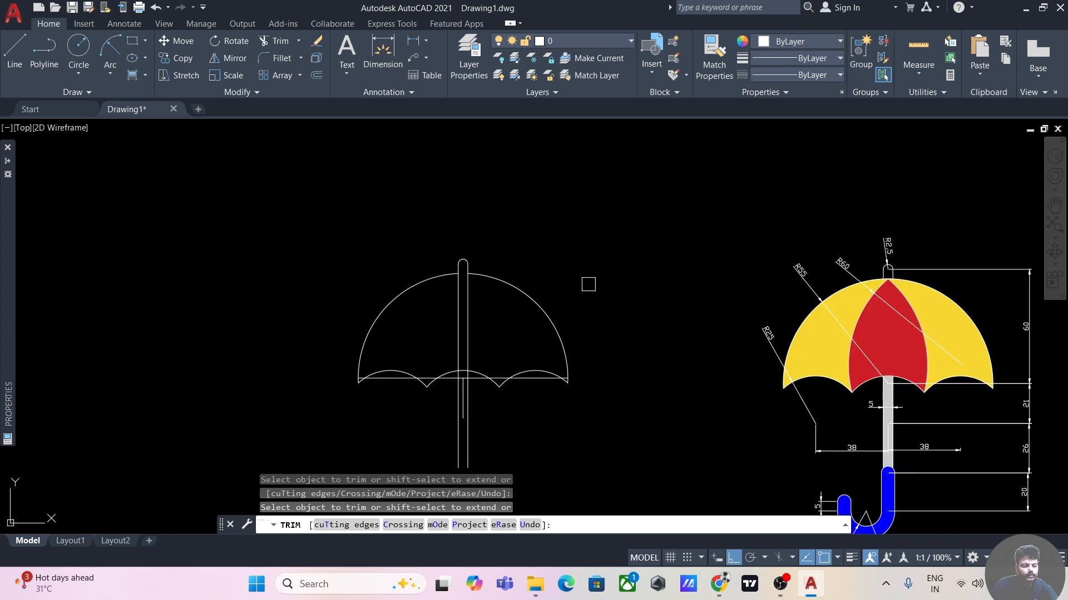
scroll(542, 280, "up", 2)
scroll(573, 272, "up", 5)
scroll(567, 274, "down", 8)
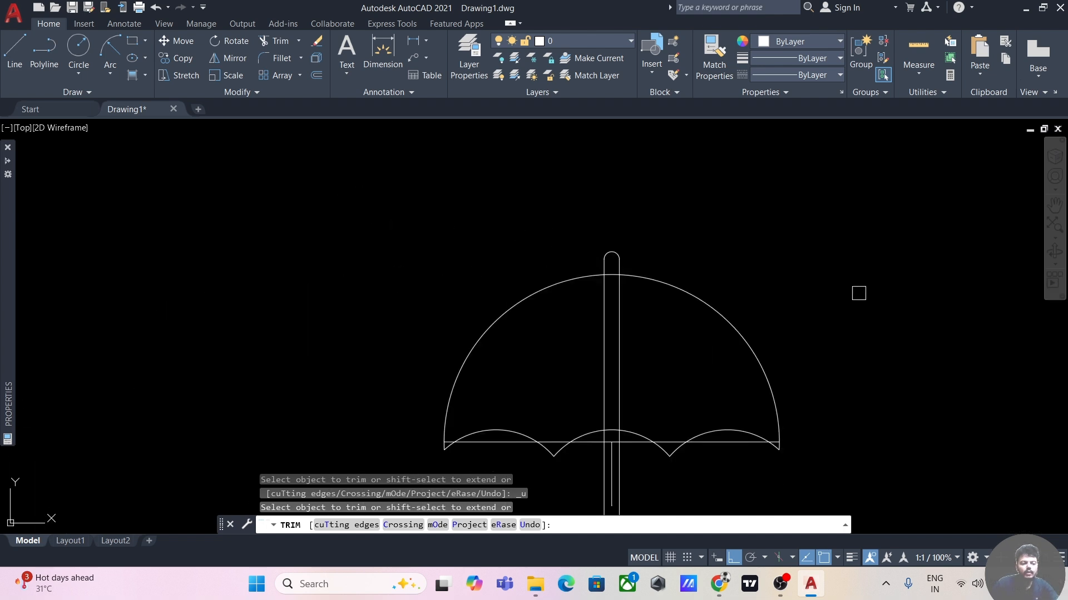
Examine the shaft and handle dimensions on the coloured reference umbrella and leave the Trim command
middle_click_drag(858, 293, 751, 209)
scroll(762, 249, "down", 2)
mouse_move(822, 260)
middle_mouse_down()
mouse_move(712, 269)
mouse_move(695, 302)
mouse_move(658, 267)
mouse_move(674, 298)
middle_mouse_up()
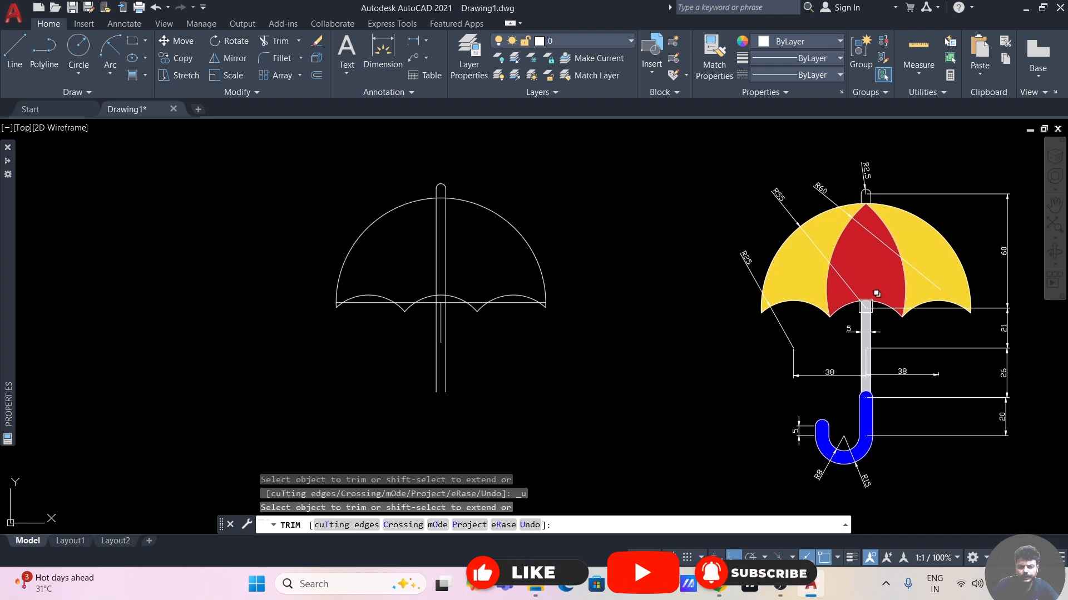
left_click(861, 316)
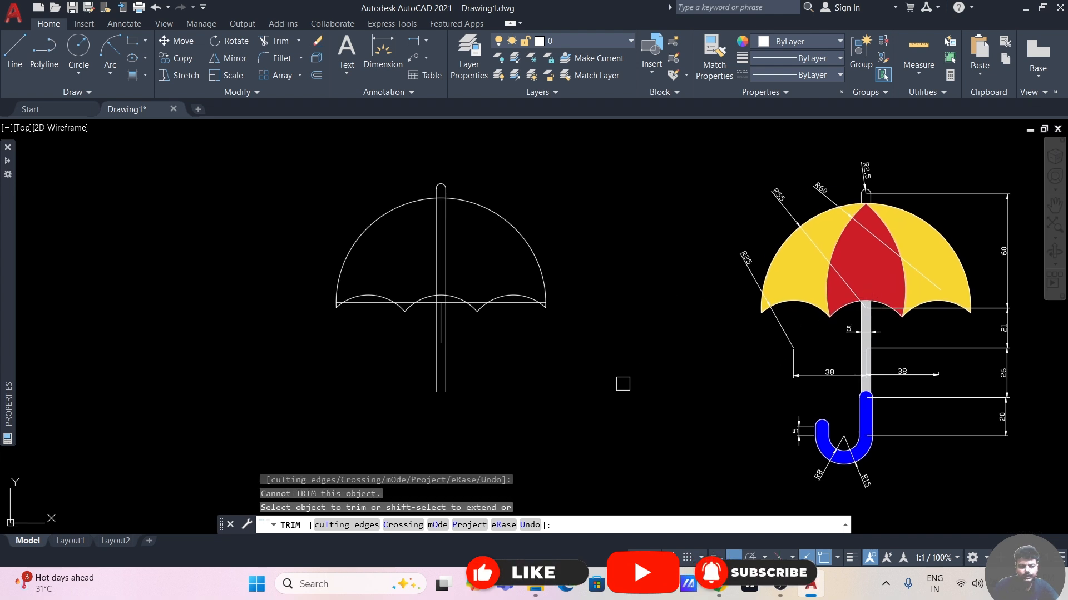
middle_click_drag(622, 383, 631, 336)
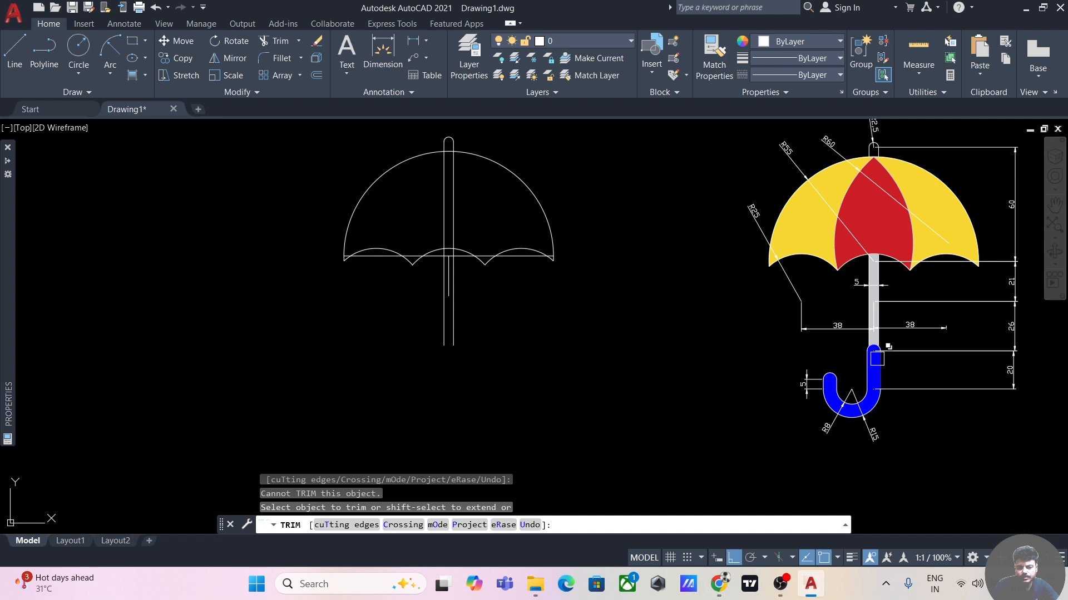
scroll(878, 359, "up", 1)
scroll(839, 362, "up", 1)
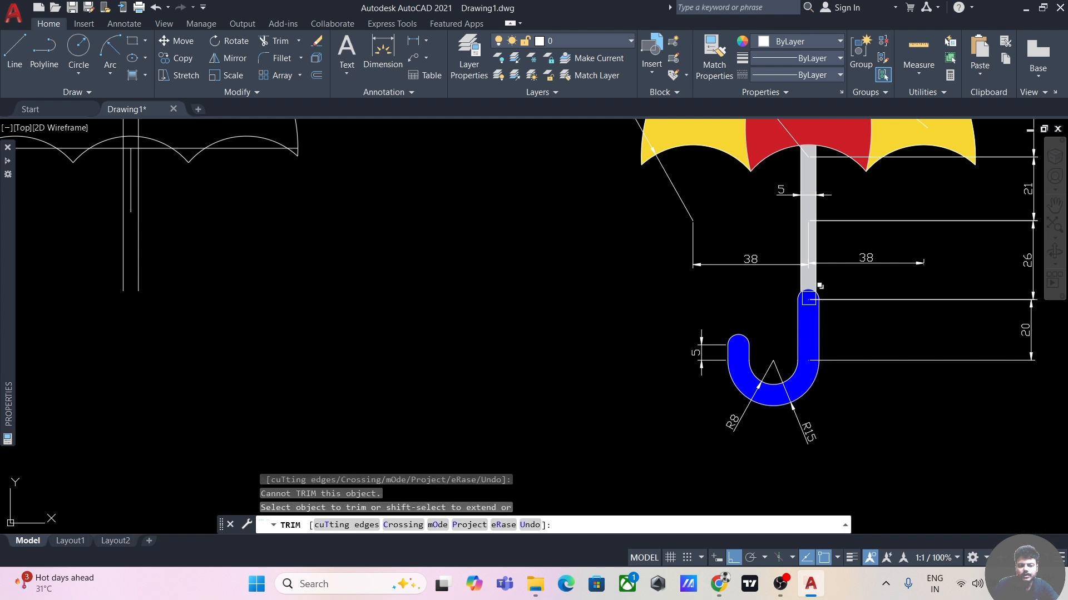
middle_click_drag(427, 308, 524, 348)
scroll(443, 326, "down", 2)
middle_click_drag(422, 339, 473, 339)
scroll(419, 323, "up", 2)
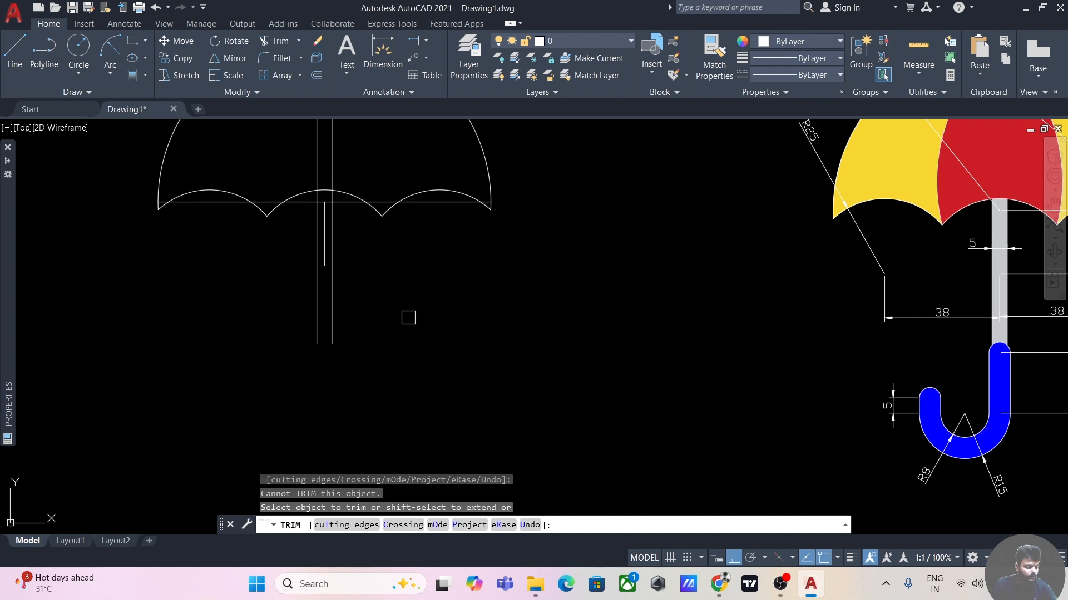
key("Escape")
Close the lower end of the shaft with a horizontal line joining the ends of its two side lines
left_click(15, 53)
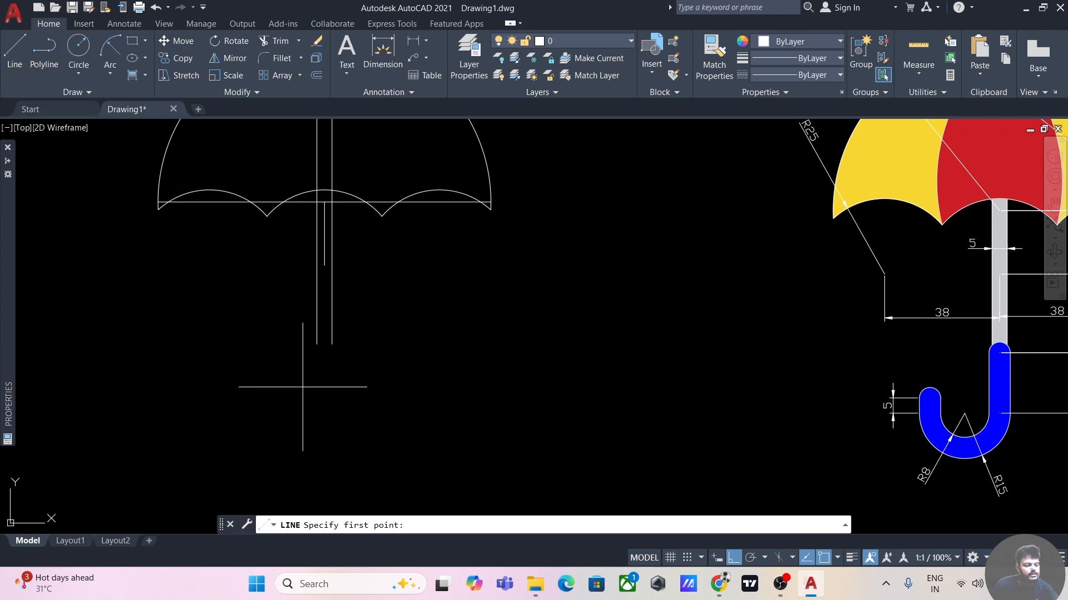
scroll(312, 388, "up", 3)
left_click(328, 210)
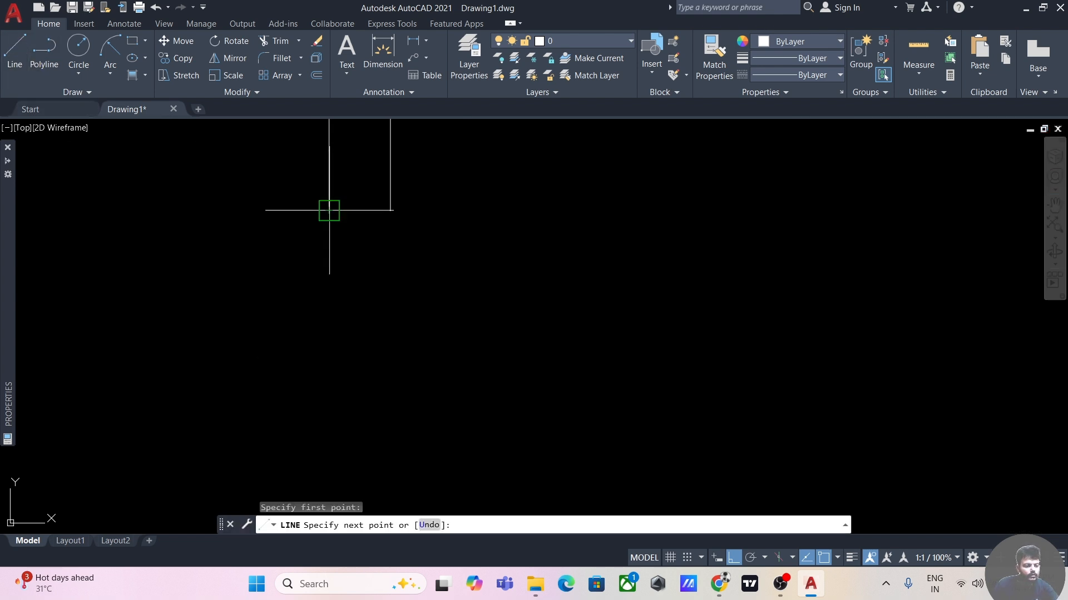
left_click(390, 210)
key("Escape")
Draw a circle of diameter 7 centred on the midpoint of the horizontal line closing the shaft's lower end
scroll(477, 252, "down", 4)
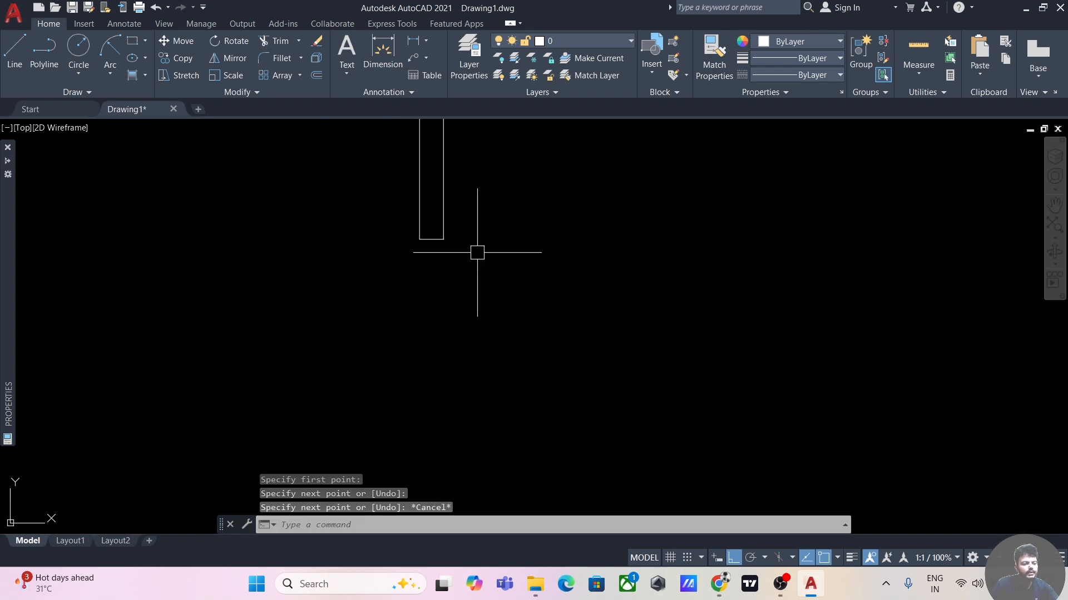
scroll(476, 252, "down", 4)
left_click(78, 47)
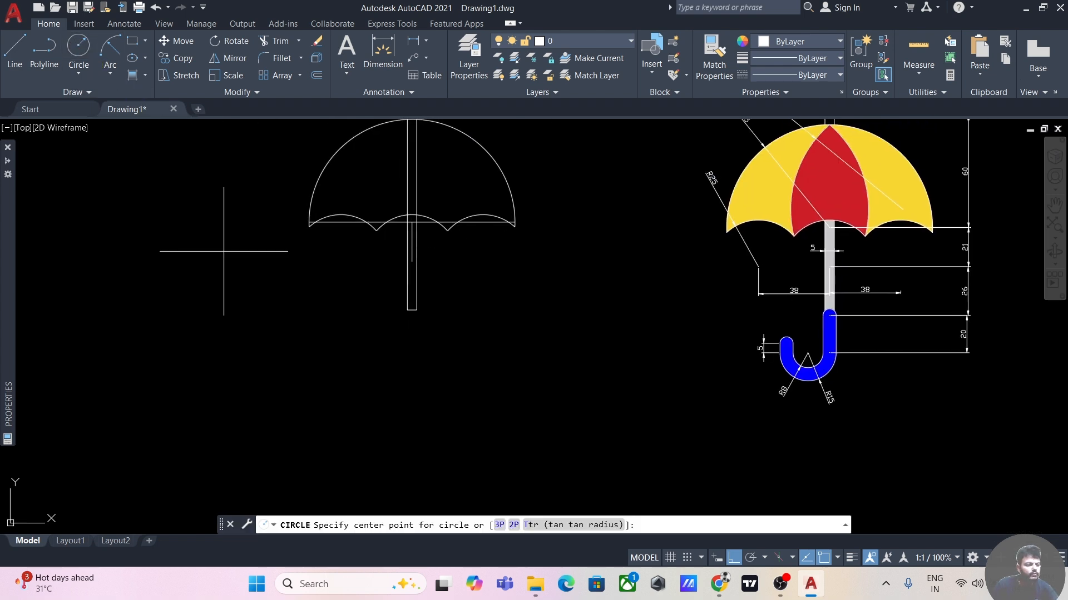
scroll(418, 378, "up", 3)
left_click(400, 197)
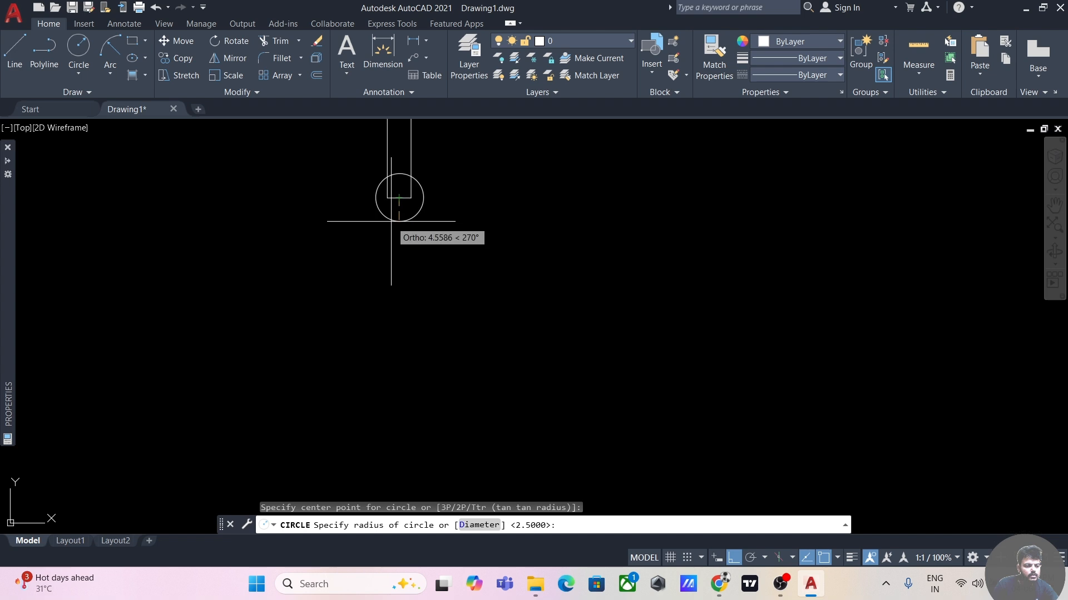
type("d")
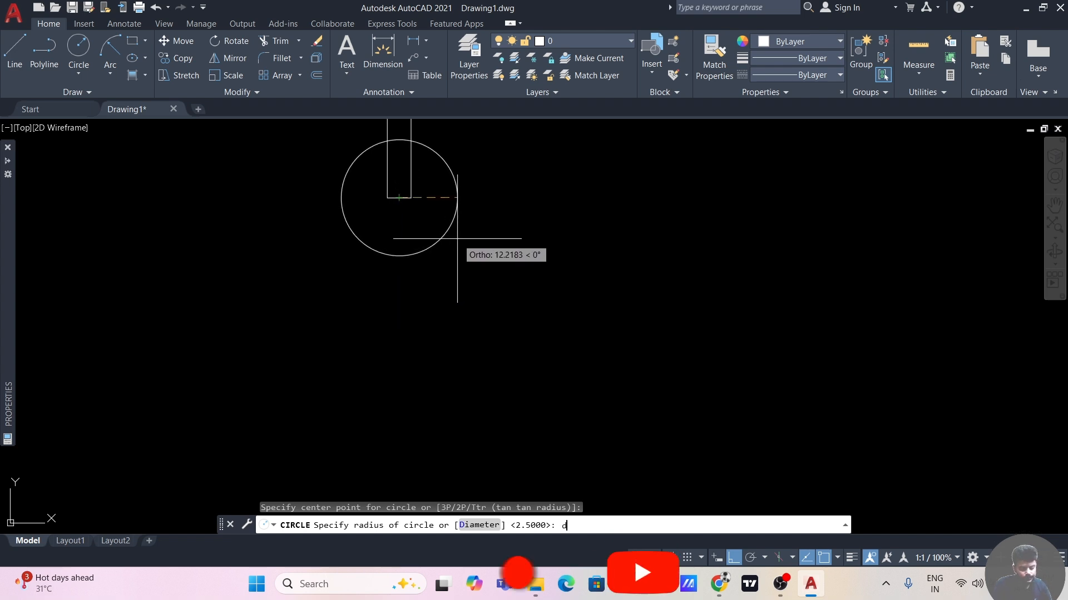
key("Return")
type("7")
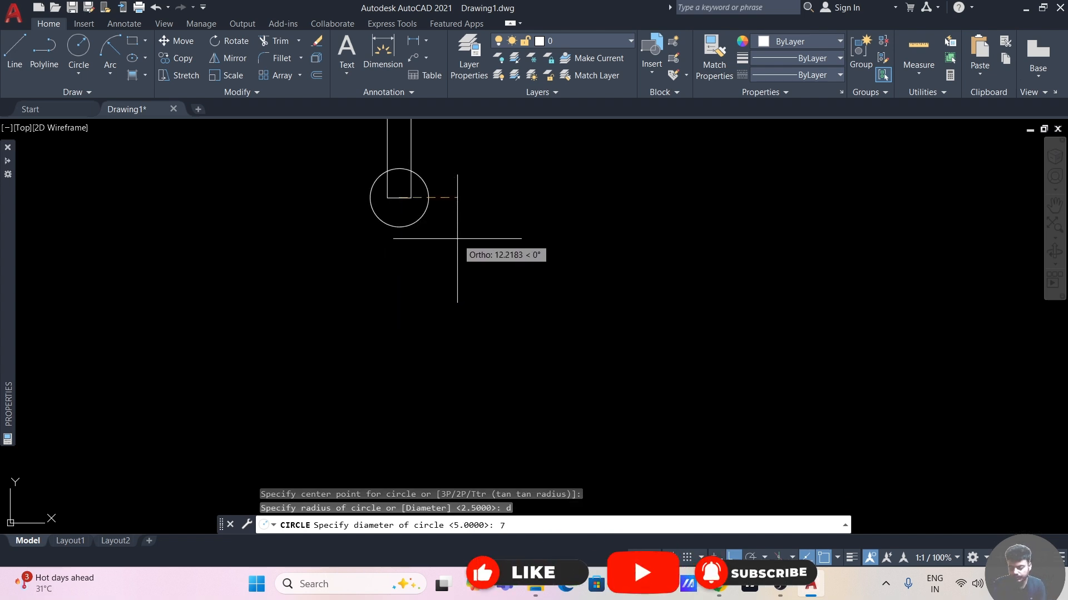
key("Return")
Draw a horizontal line from the left end of the shaft's bottom line to the left quadrant of the 7-unit circle
scroll(536, 362, "up", 3)
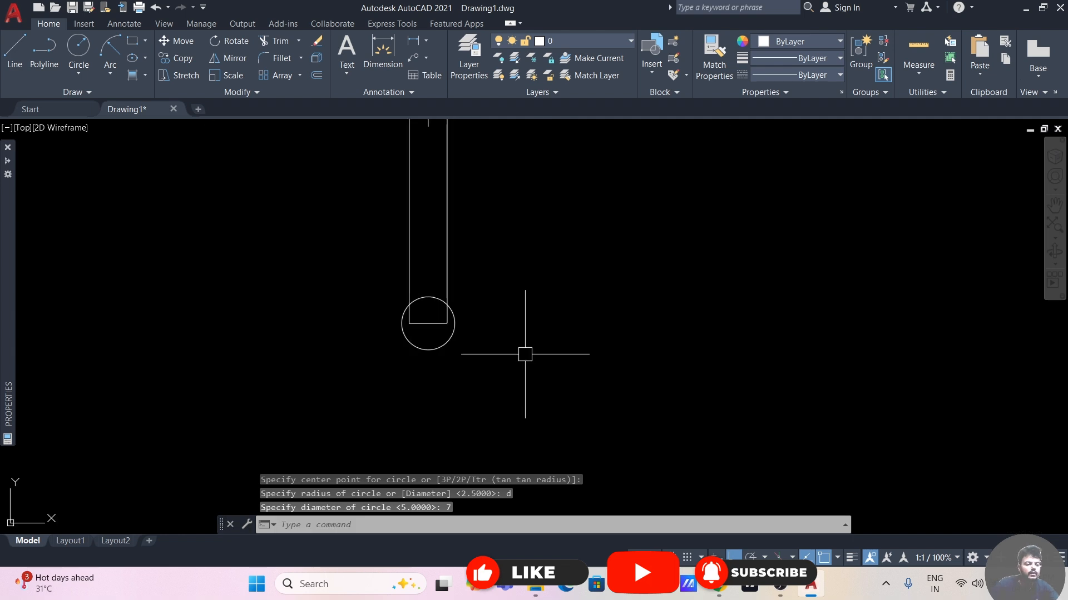
scroll(522, 350, "down", 5)
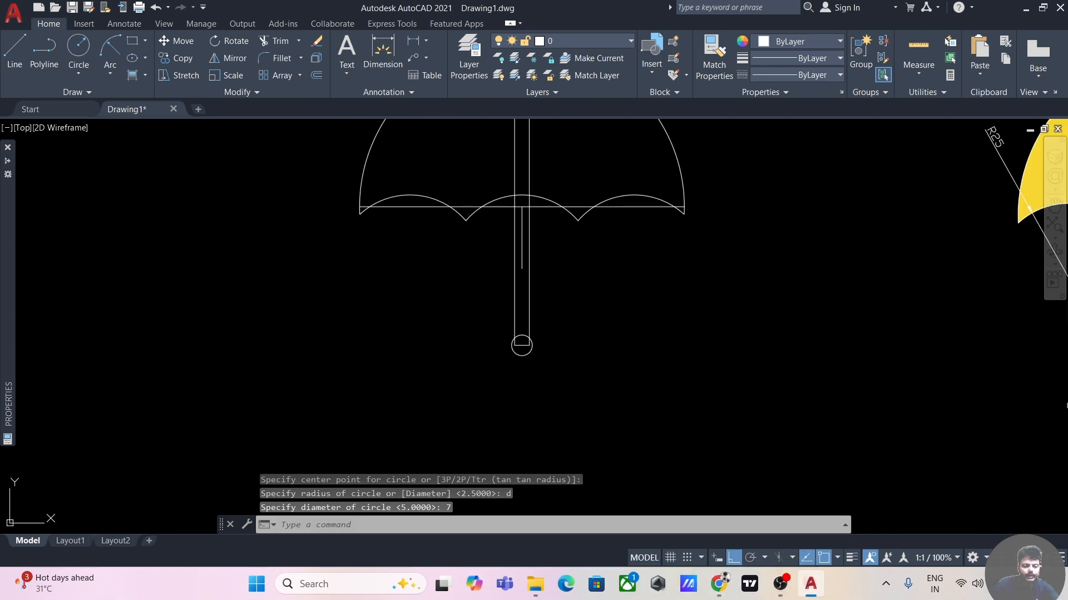
scroll(530, 332, "down", 2)
mouse_move(544, 348)
middle_mouse_down()
mouse_move(562, 348)
mouse_move(532, 345)
middle_mouse_up()
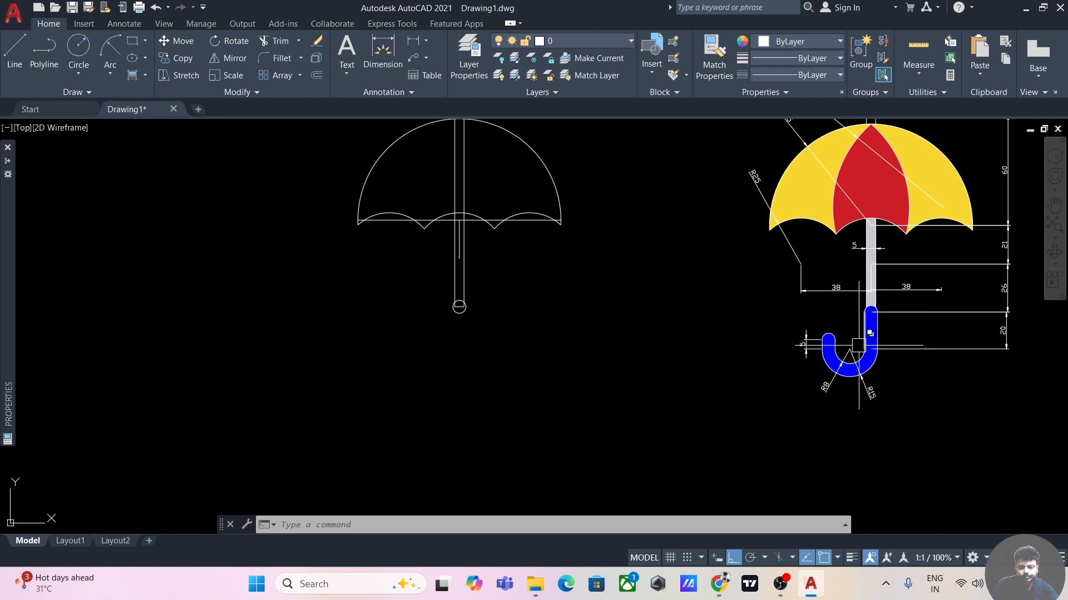
scroll(529, 352, "up", 2)
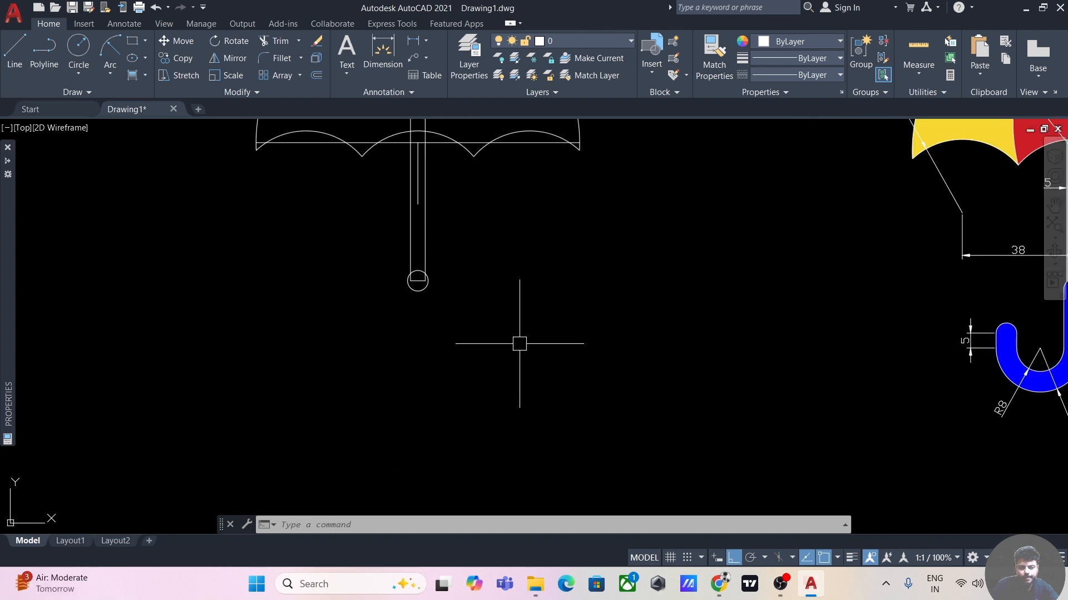
scroll(527, 369, "up", 6)
middle_click_drag(483, 365, 585, 427)
scroll(550, 414, "up", 2)
middle_click_drag(407, 326, 538, 458)
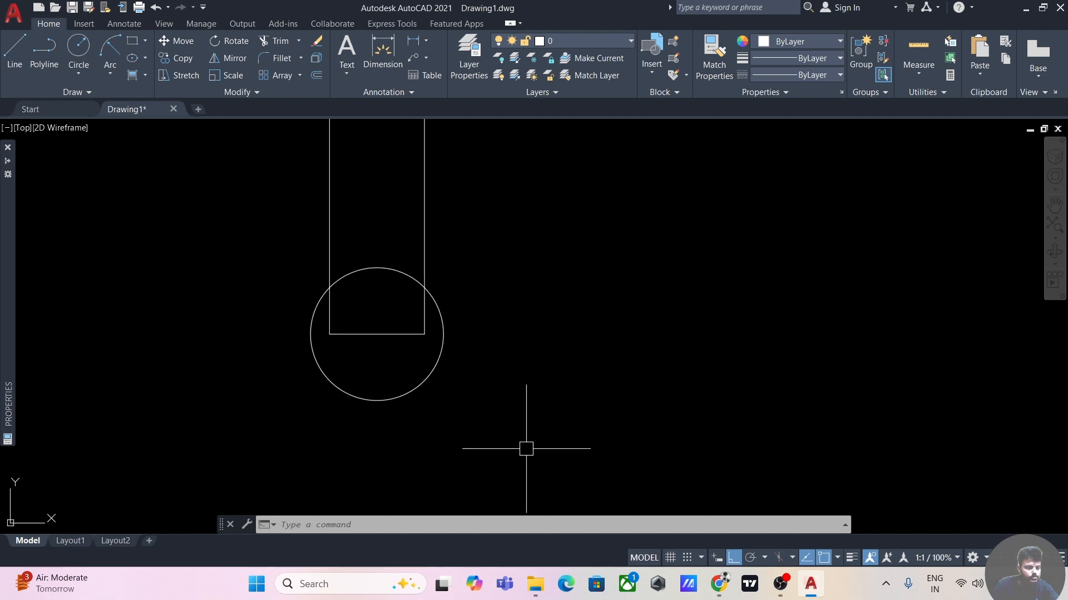
left_click(17, 55)
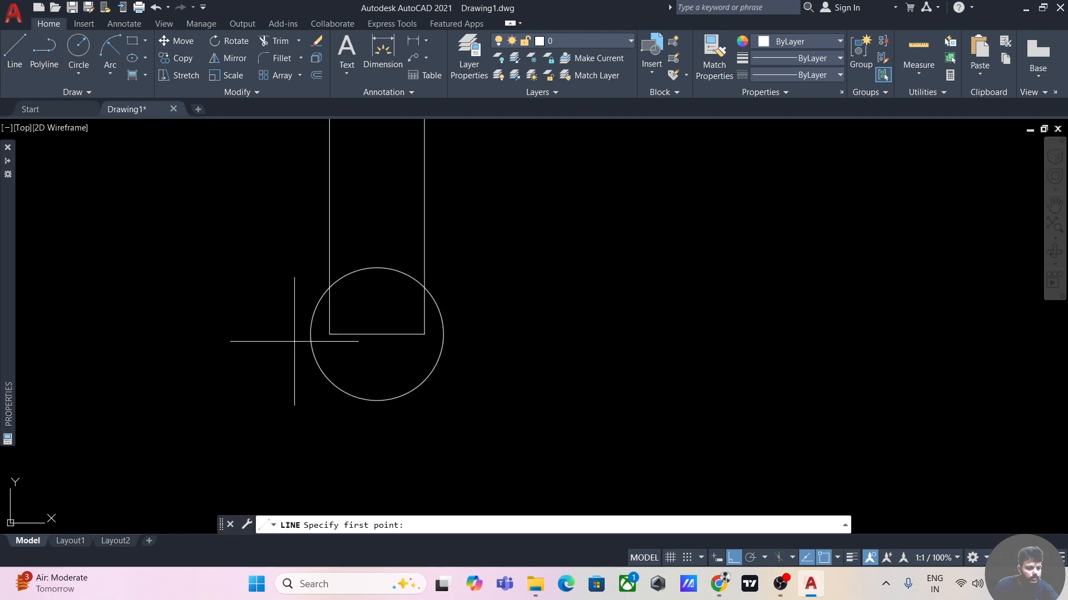
left_click(330, 333)
left_click(310, 334)
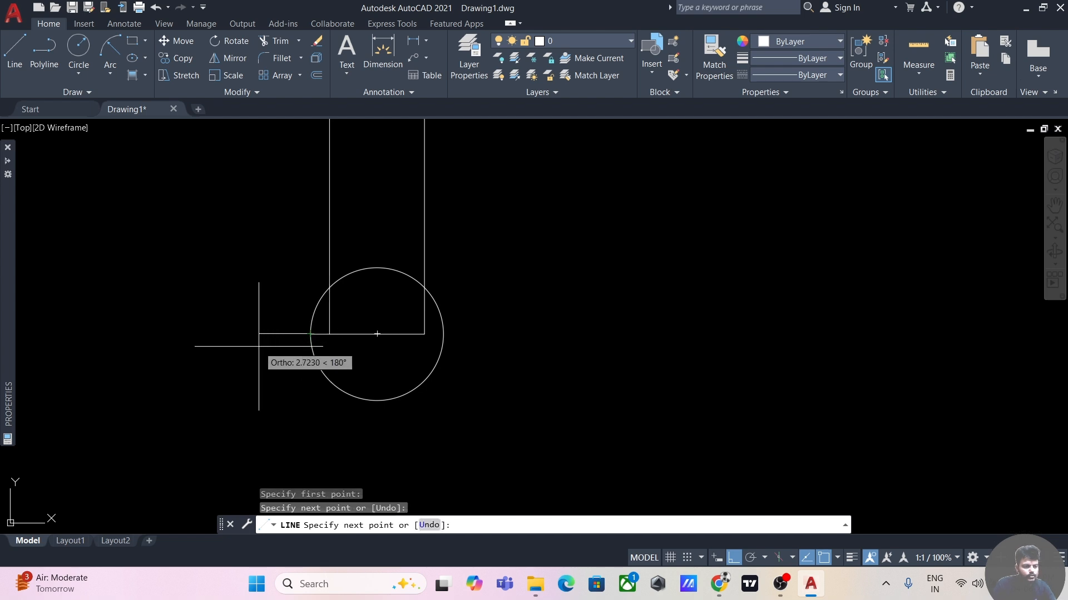
key("Escape")
Draw a horizontal line from the right end of the shaft's bottom line to the circle's right quadrant
left_click(15, 54)
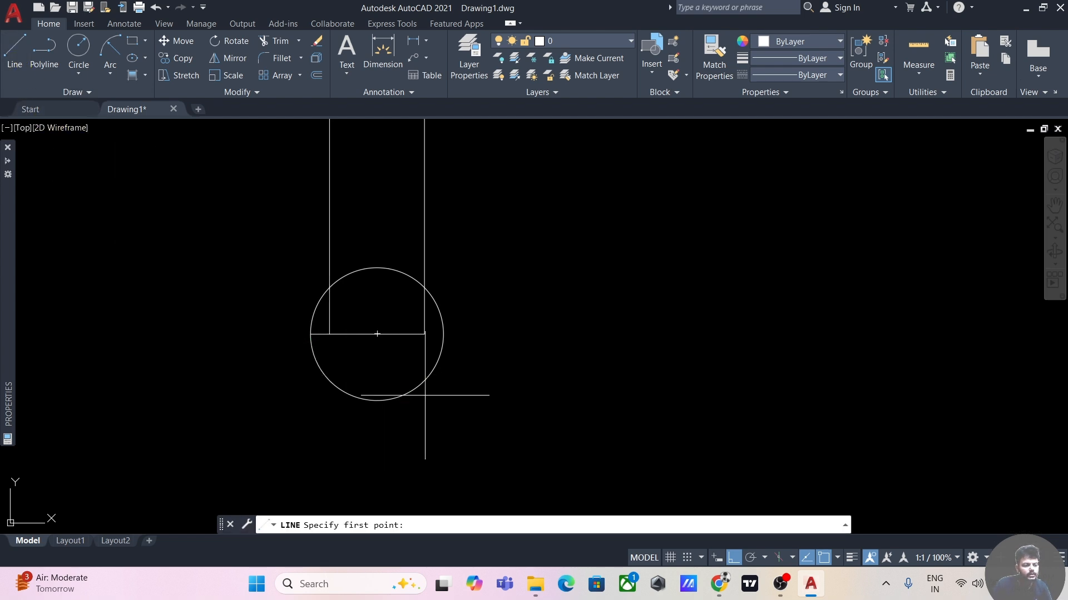
left_click(424, 334)
left_click(443, 334)
key("Escape")
From the circle's left quadrant, draw a line 20 units straight down and continue it 8 units to the left
scroll(479, 328, "down", 5)
scroll(273, 300, "down", 4)
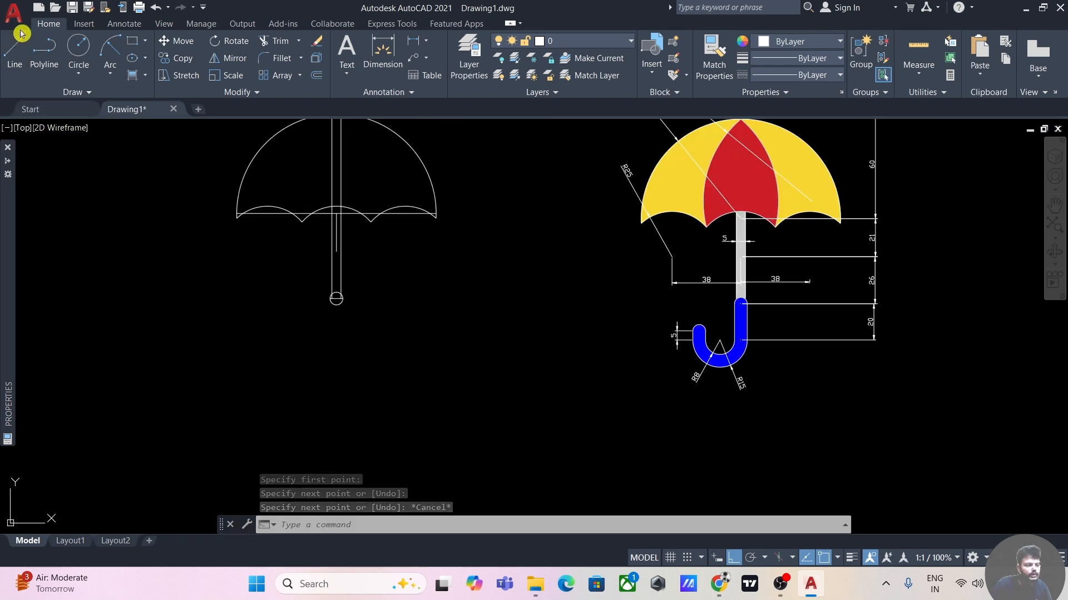
left_click(17, 55)
scroll(309, 297, "up", 2)
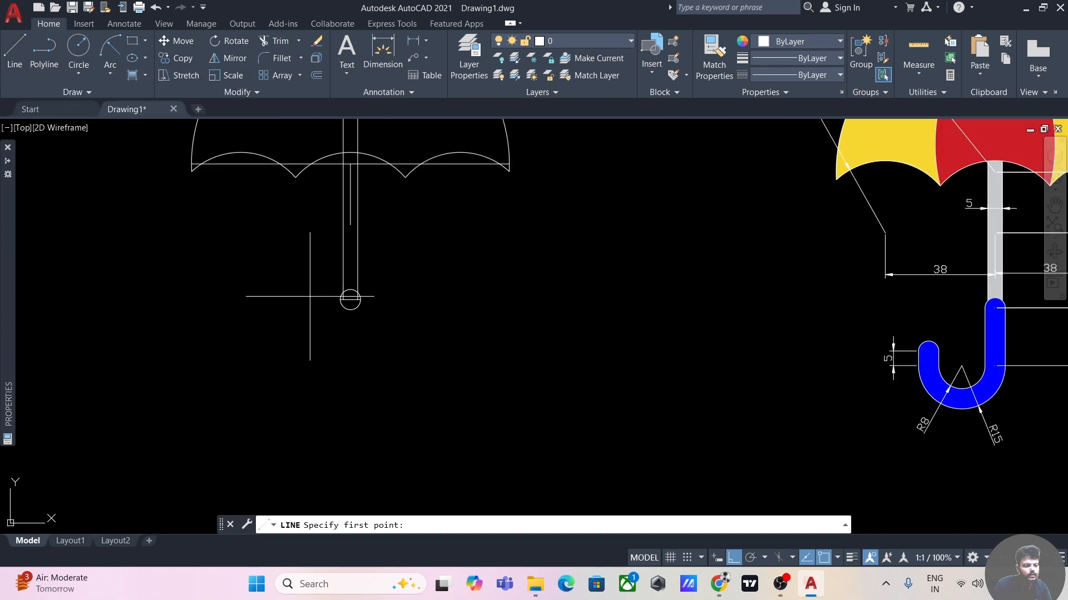
left_click(341, 299)
scroll(332, 364, "down", 2)
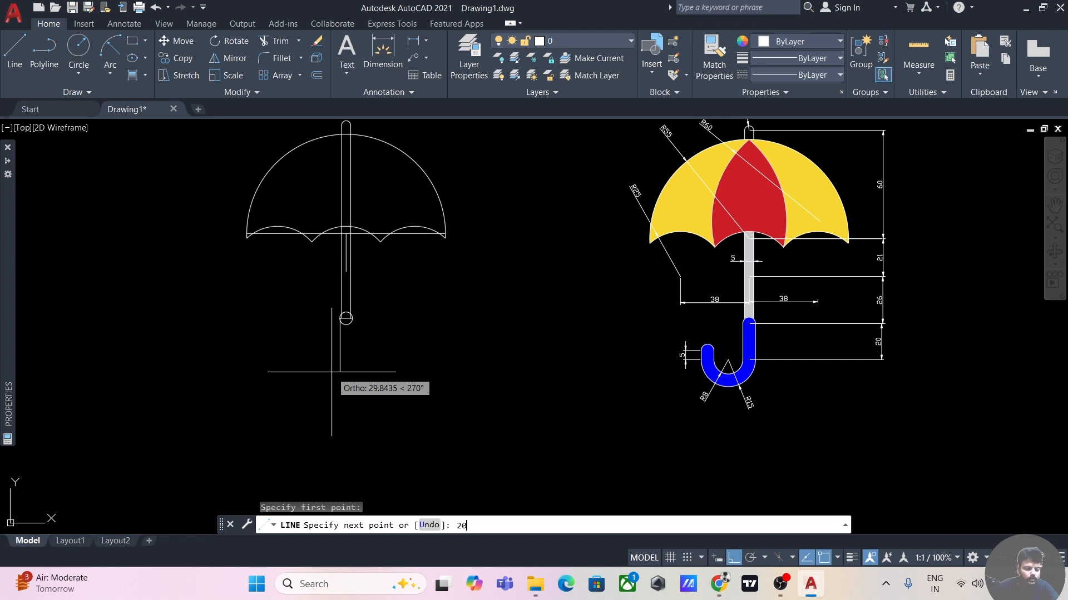
key("Return")
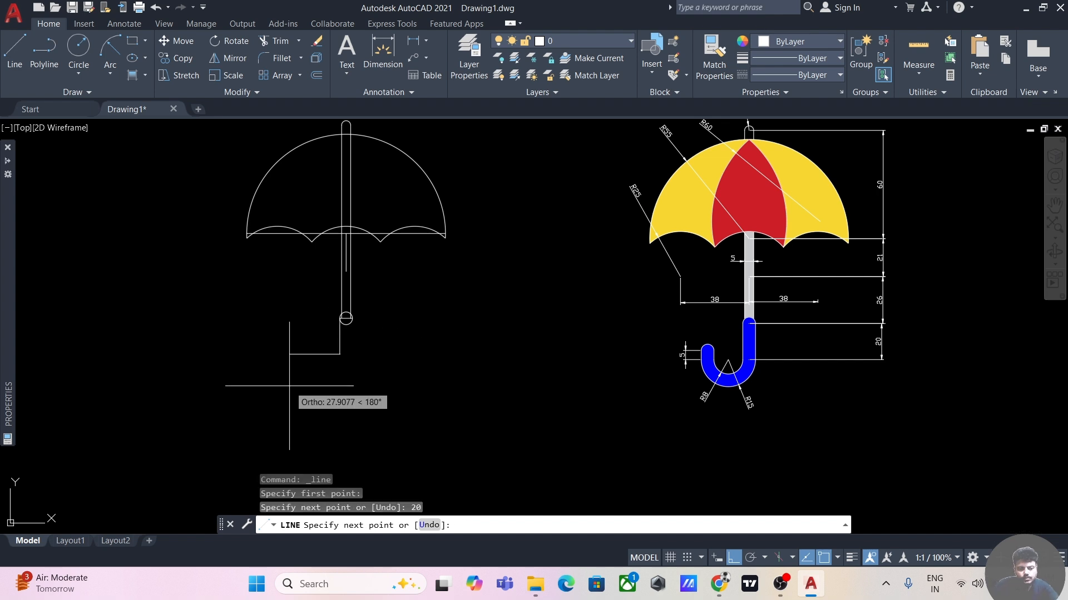
scroll(743, 389, "up", 4)
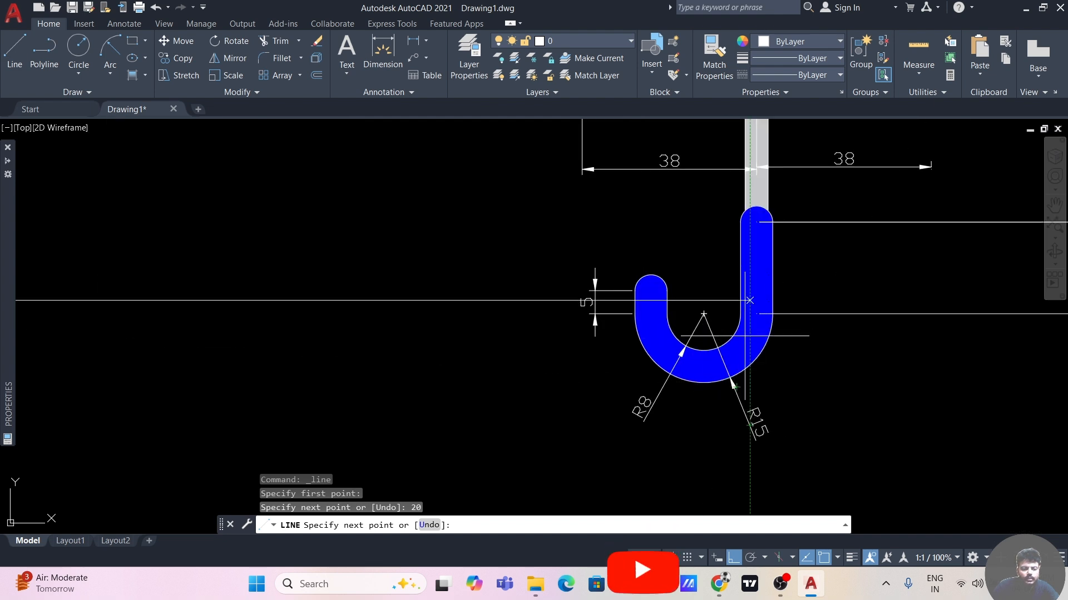
scroll(436, 357, "down", 3)
middle_click_drag(131, 393, 431, 390)
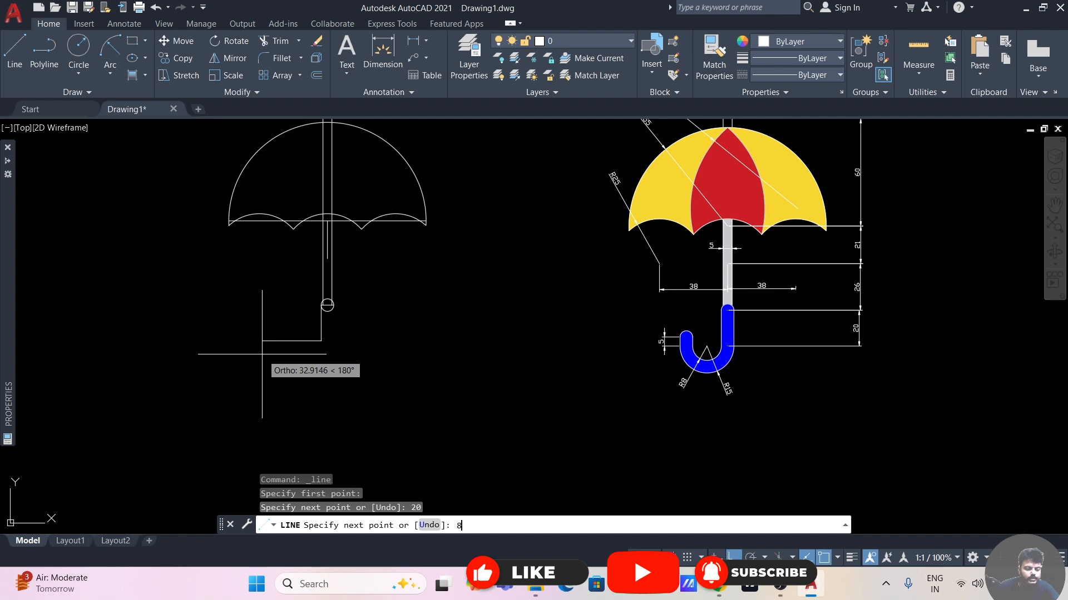
key("Return")
key("Escape")
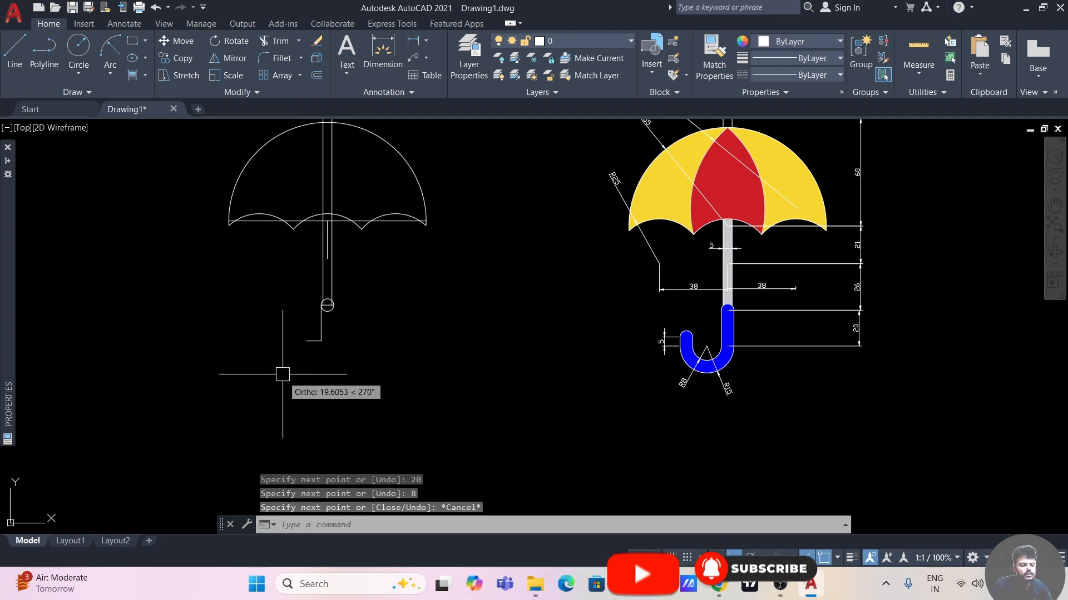
Draw a circle of radius 8 centred on the free end of the 8-unit horizontal line
scroll(283, 375, "up", 5)
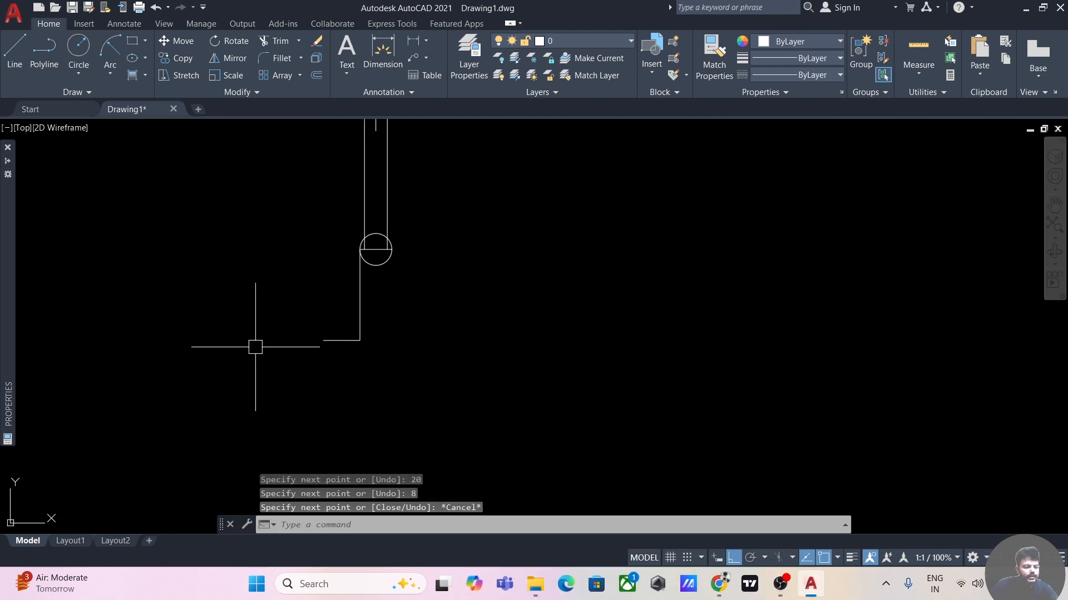
left_click(75, 49)
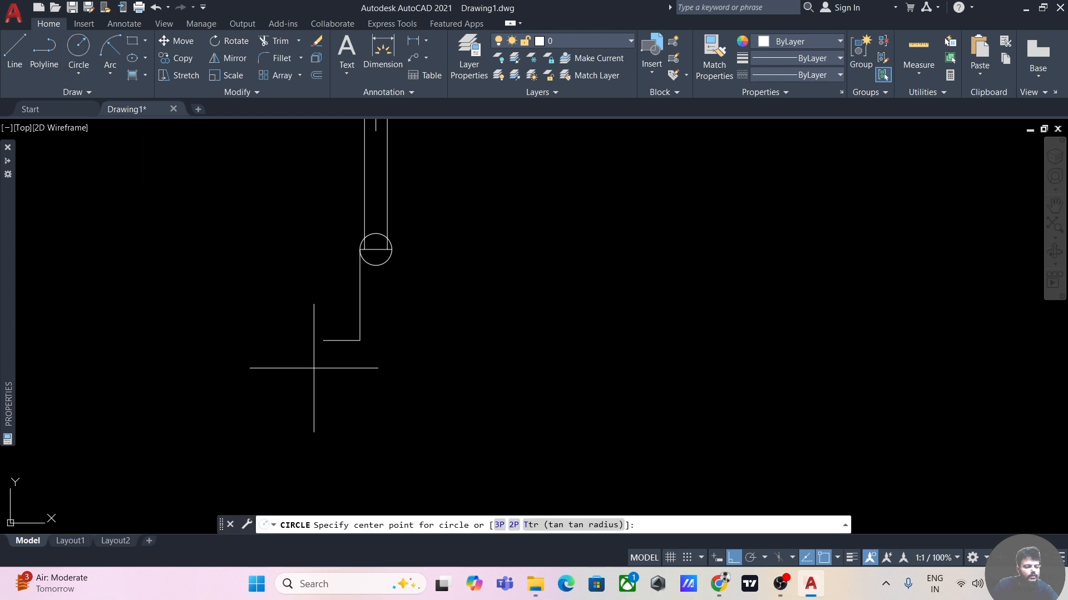
left_click(323, 340)
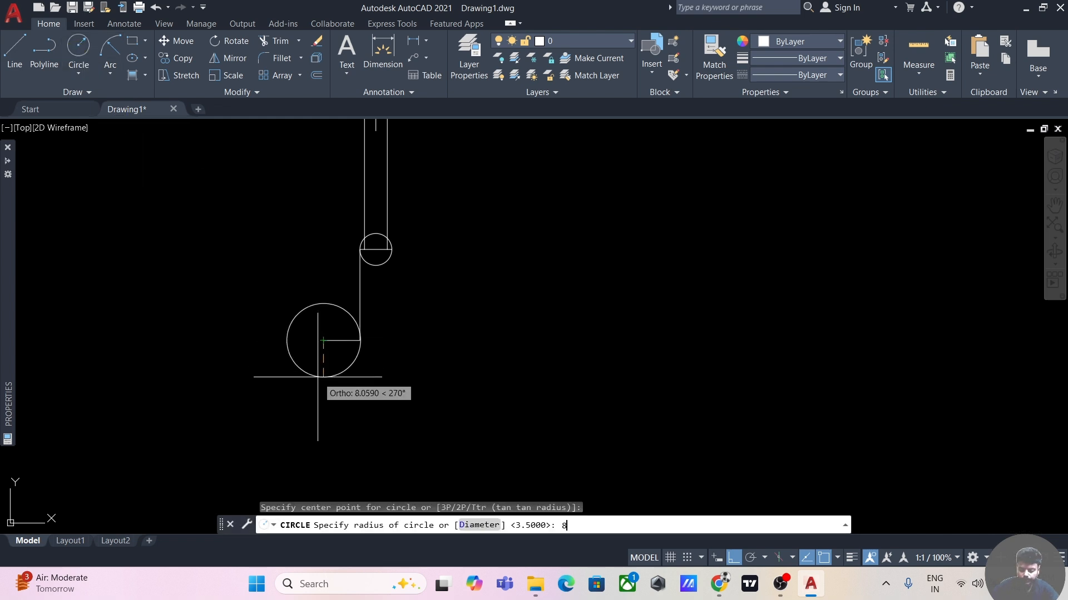
type("8")
key("Return")
Draw a concentric circle of radius 15 around the handle's radius 8 circle
scroll(107, 224, "down", 2)
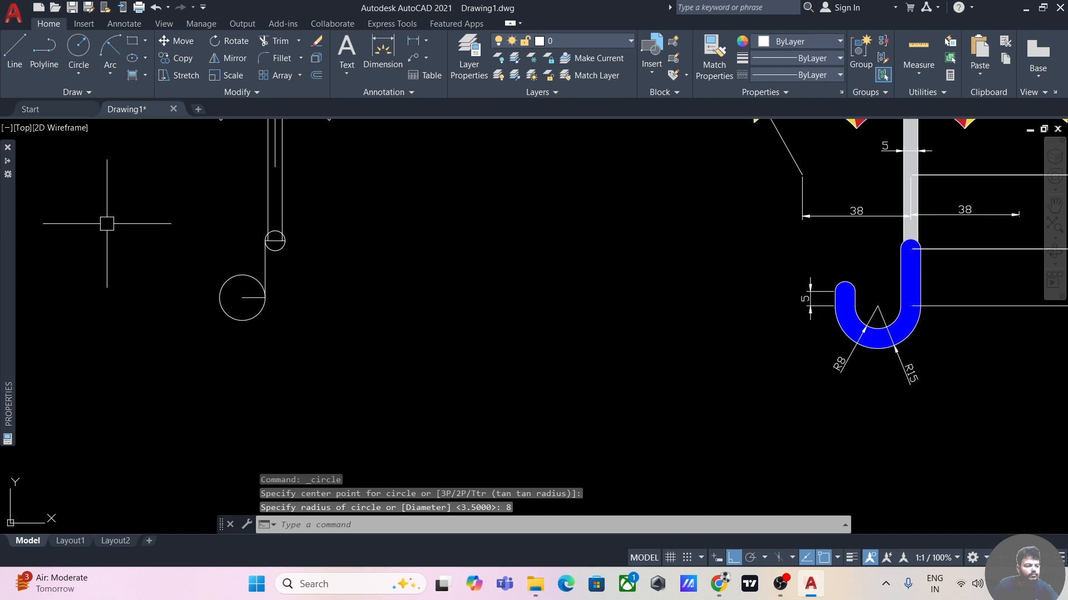
left_click(79, 52)
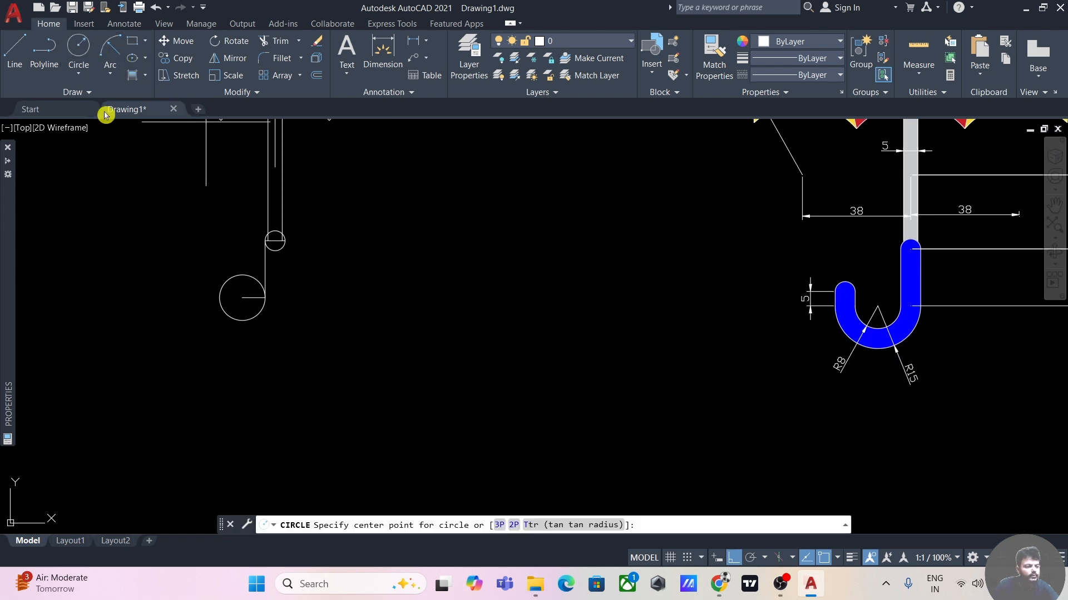
left_click(242, 299)
type("15")
key("Return")
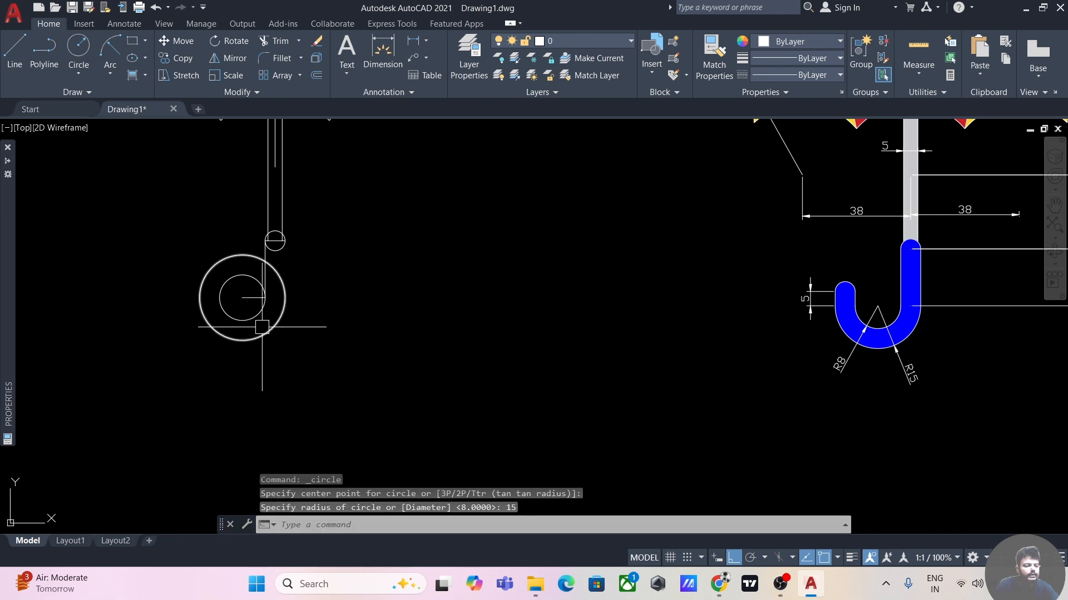
key("Escape")
Draw a vertical line from the right quadrant of the small shaft-end circle down to the right quadrant of the radius 15 circle
scroll(322, 264, "up", 2)
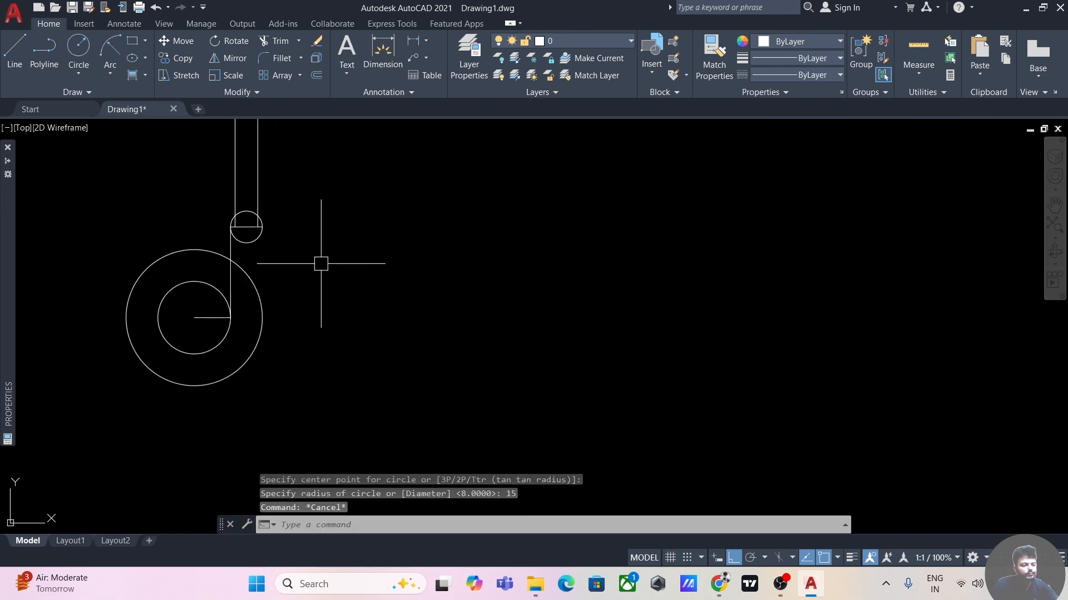
left_click(14, 53)
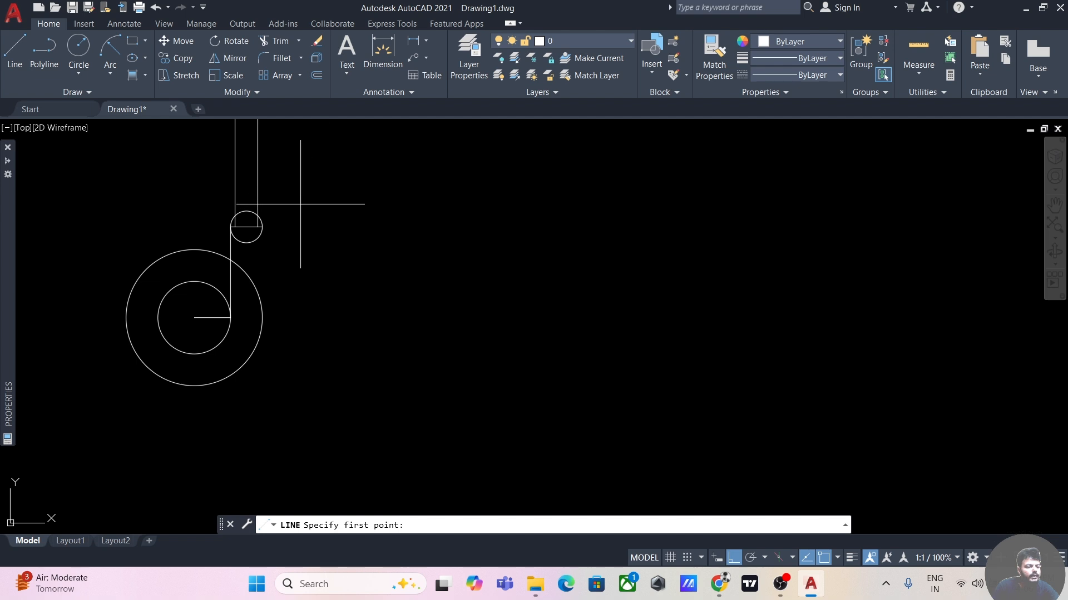
left_click(262, 227)
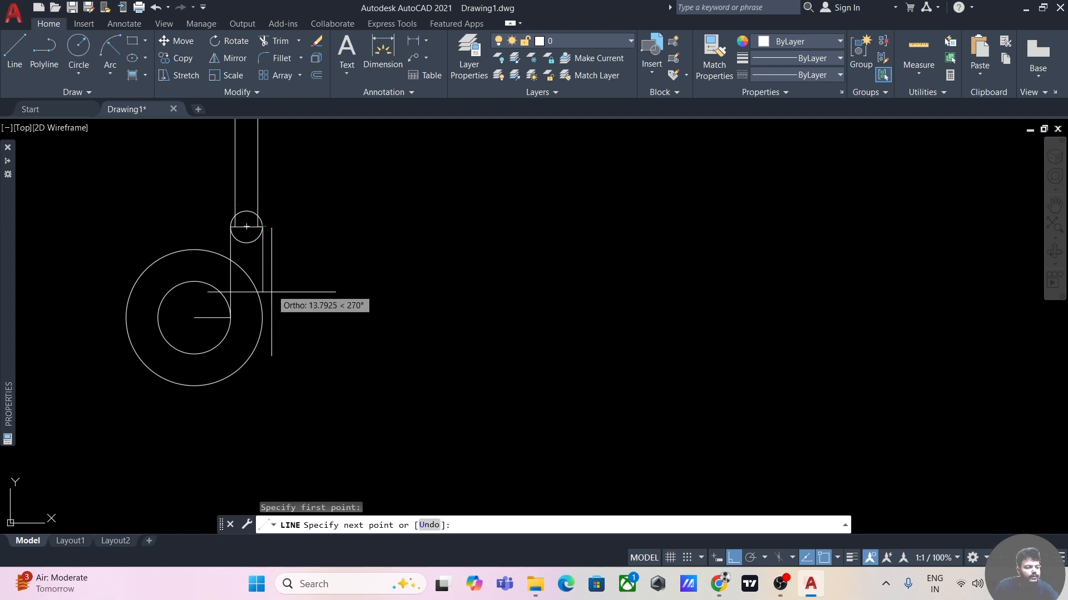
left_click(262, 317)
key("Escape")
Trim the shaft lines, the horizontal segments and the lower half of the small circle, leaving a rounded top on the handle
middle_click_drag(325, 259, 377, 348)
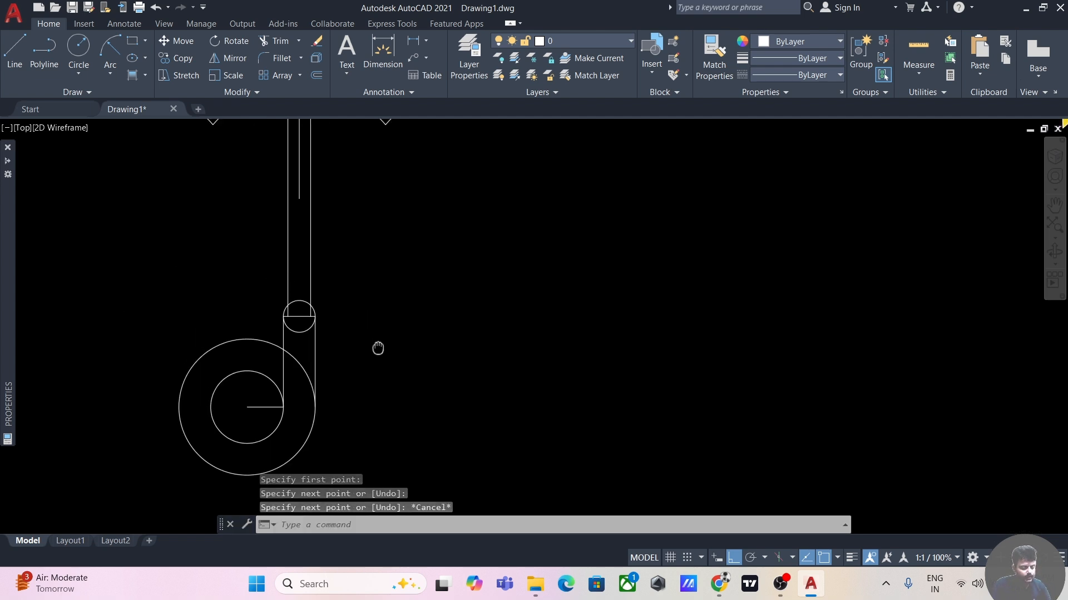
type("tr")
key("Return")
middle_click_drag(324, 307, 407, 311)
scroll(394, 333, "up", 7)
left_click(278, 239)
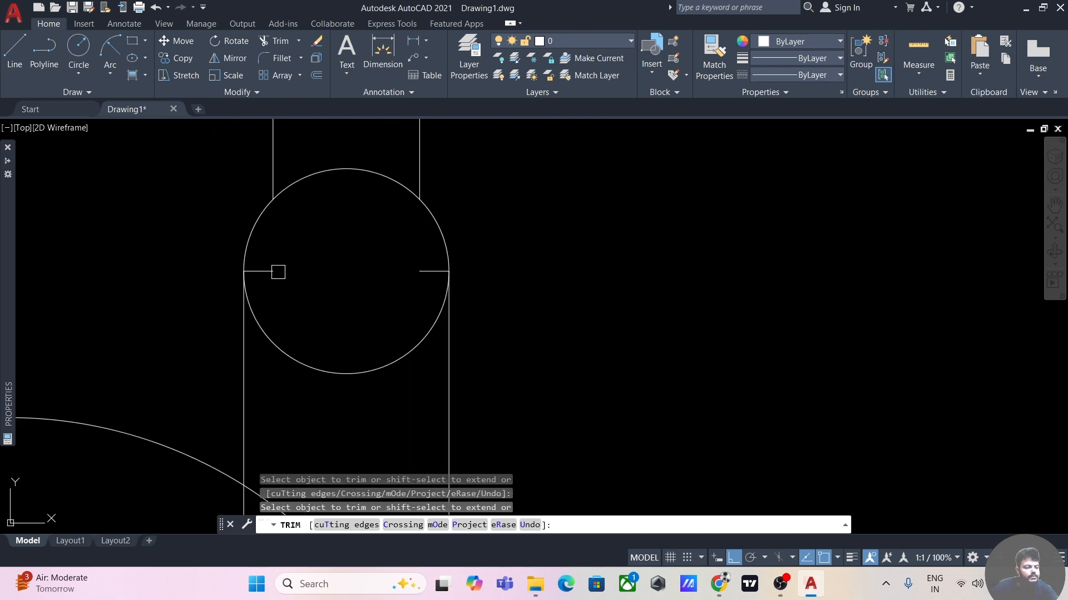
left_click(353, 373)
scroll(353, 367, "down", 3)
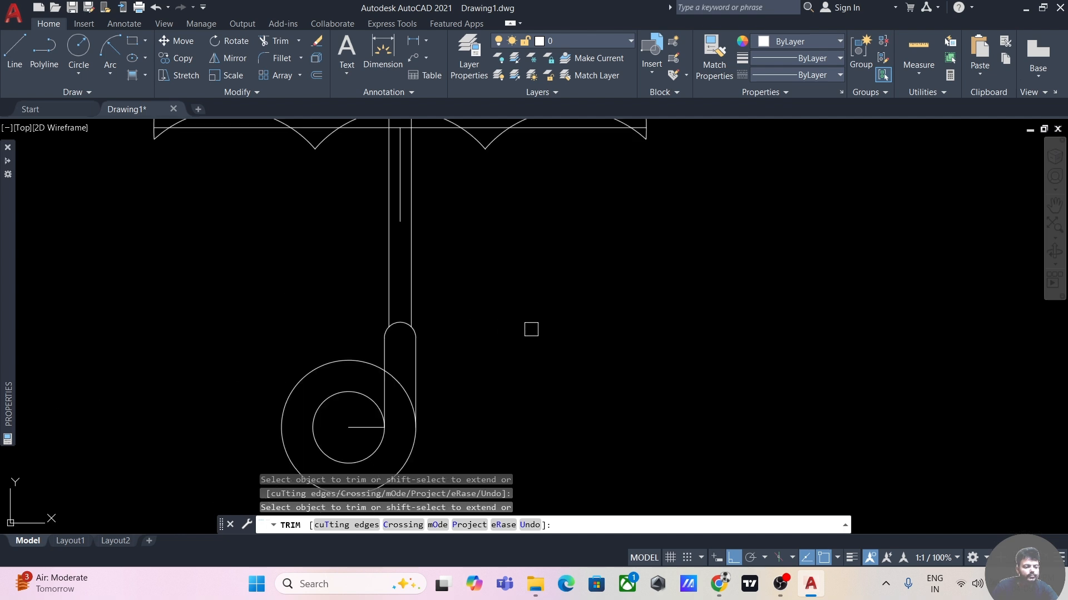
scroll(531, 329, "down", 2)
middle_click_drag(547, 375, 509, 273)
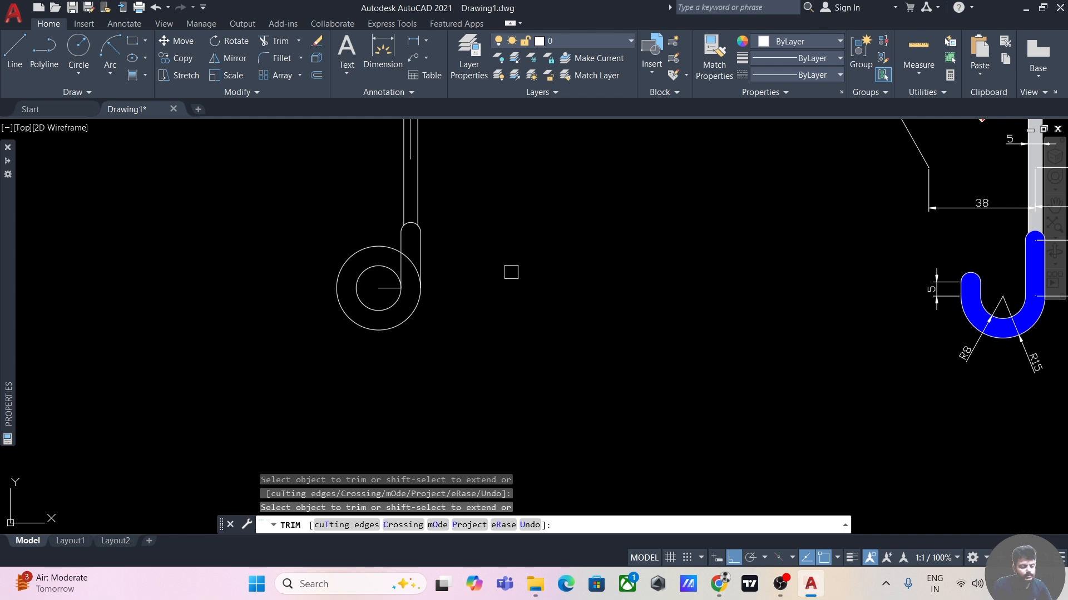
key("Escape")
Draw a horizontal line through the common centre of the handle circles, spanning the full width of the radius 15 circle
middle_click_drag(574, 270, 574, 289)
scroll(503, 289, "down", 4)
scroll(477, 305, "up", 2)
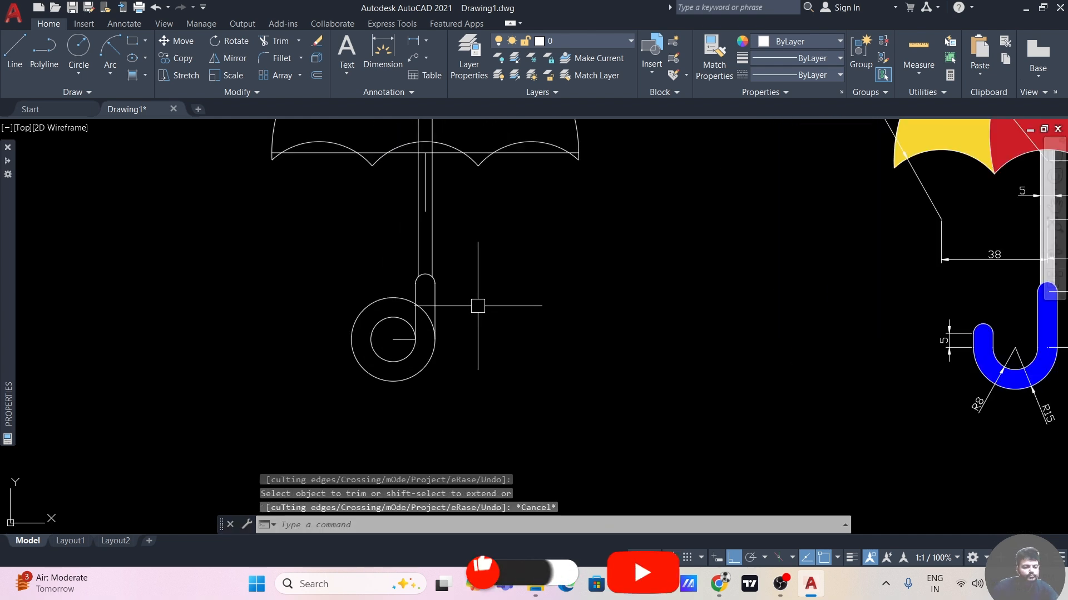
left_click(15, 50)
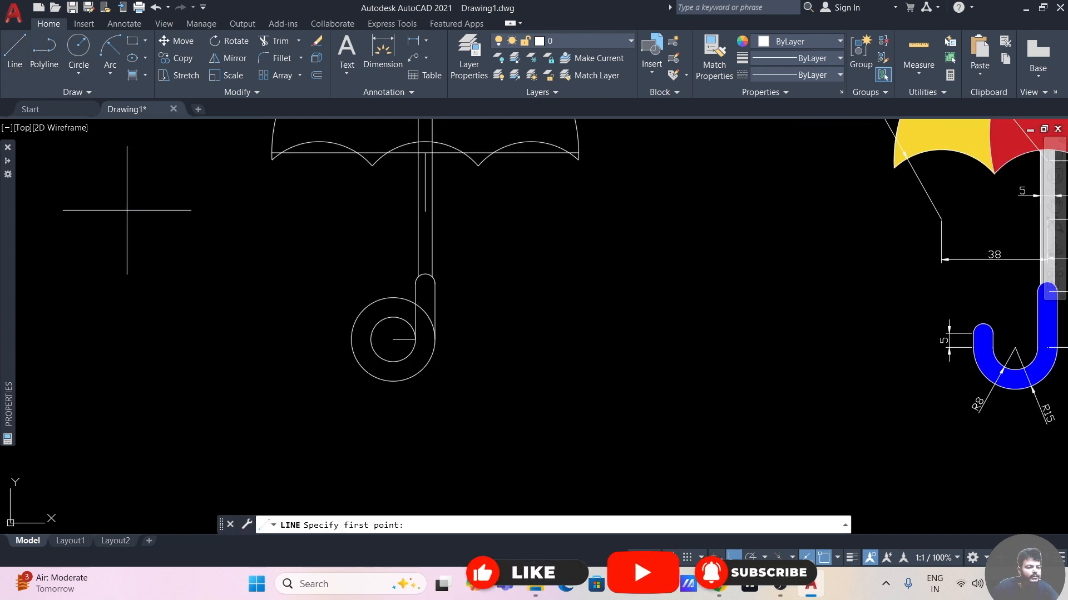
scroll(329, 303, "up", 3)
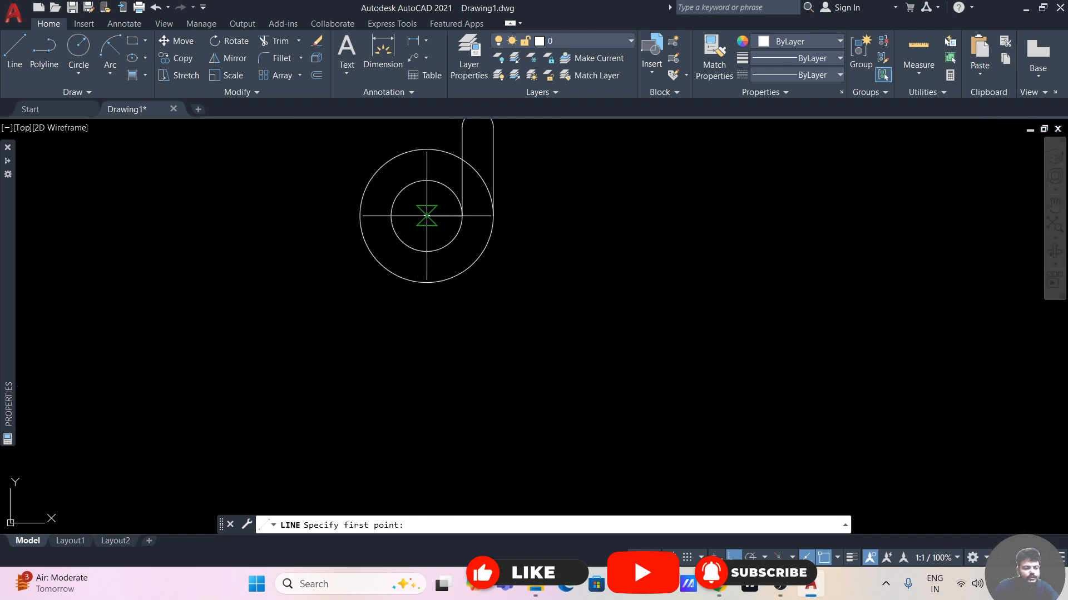
left_click(426, 216)
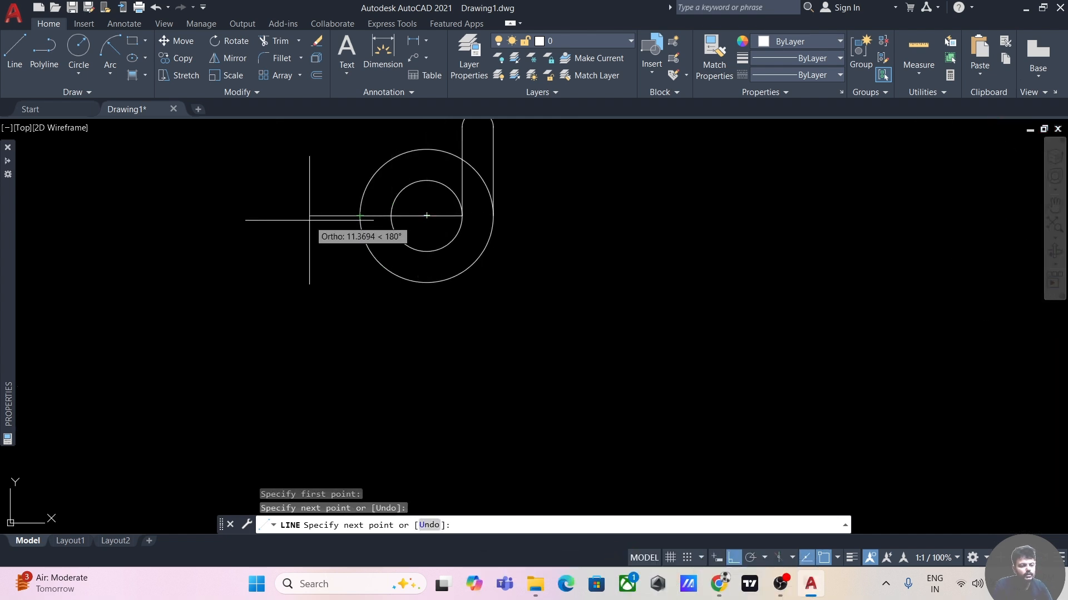
left_click(493, 216)
key("Escape")
Trim away the upper halves of the radius 8 and radius 15 circles above the horizontal line
middle_click_drag(562, 202, 562, 267)
scroll(564, 264, "down", 2)
middle_click_drag(634, 236, 599, 269)
type("tr")
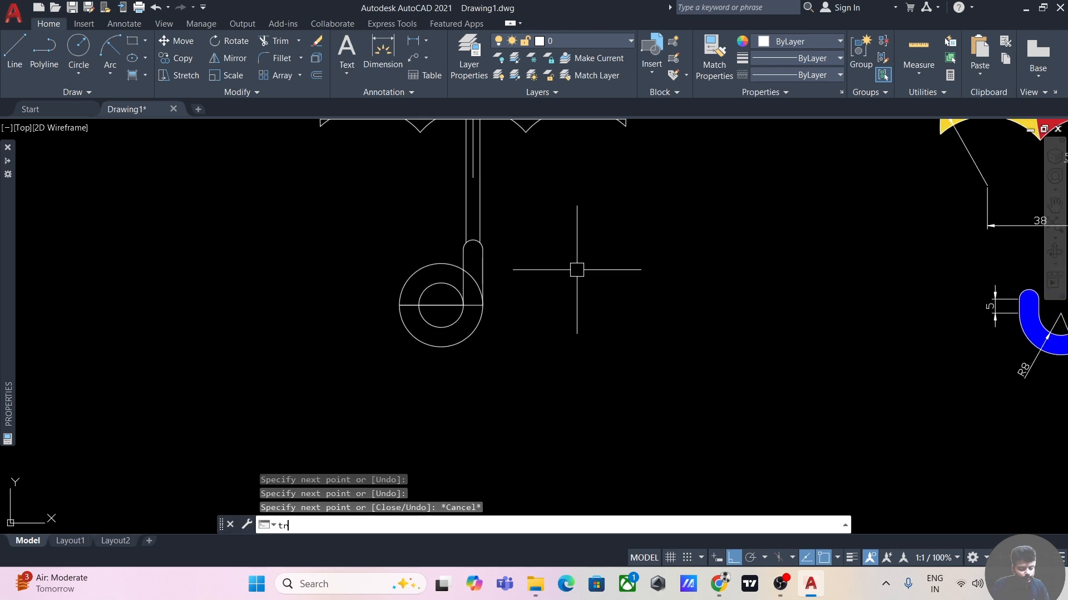
key("Return")
left_click_drag(421, 265, 442, 277)
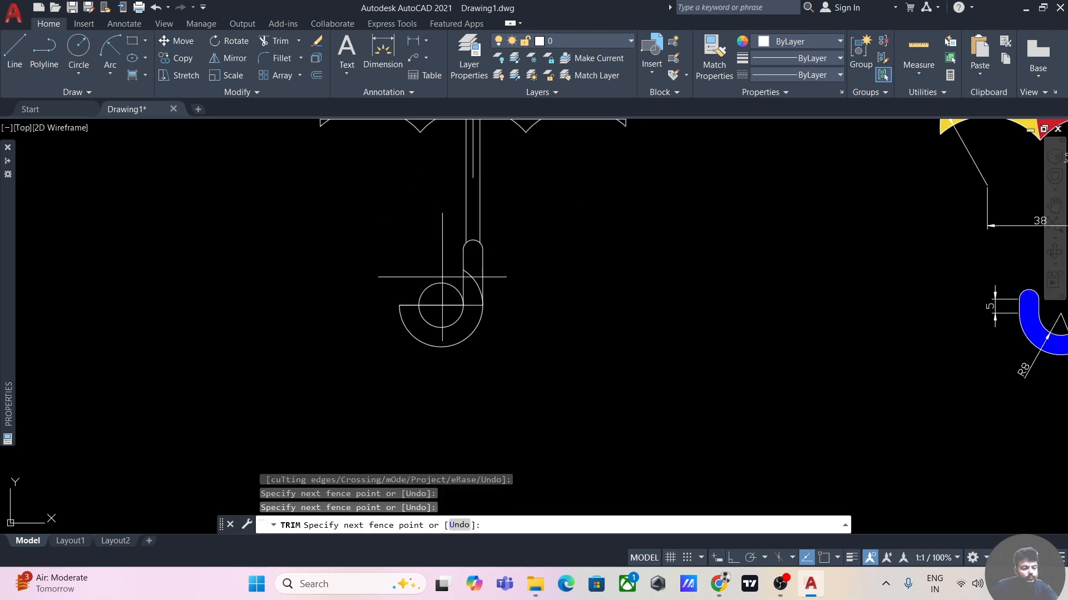
scroll(483, 283, "up", 4)
left_click(454, 267)
scroll(568, 249, "down", 4)
mouse_move(629, 275)
middle_mouse_down()
mouse_move(536, 308)
mouse_move(506, 282)
mouse_move(510, 304)
middle_mouse_up()
key("Escape")
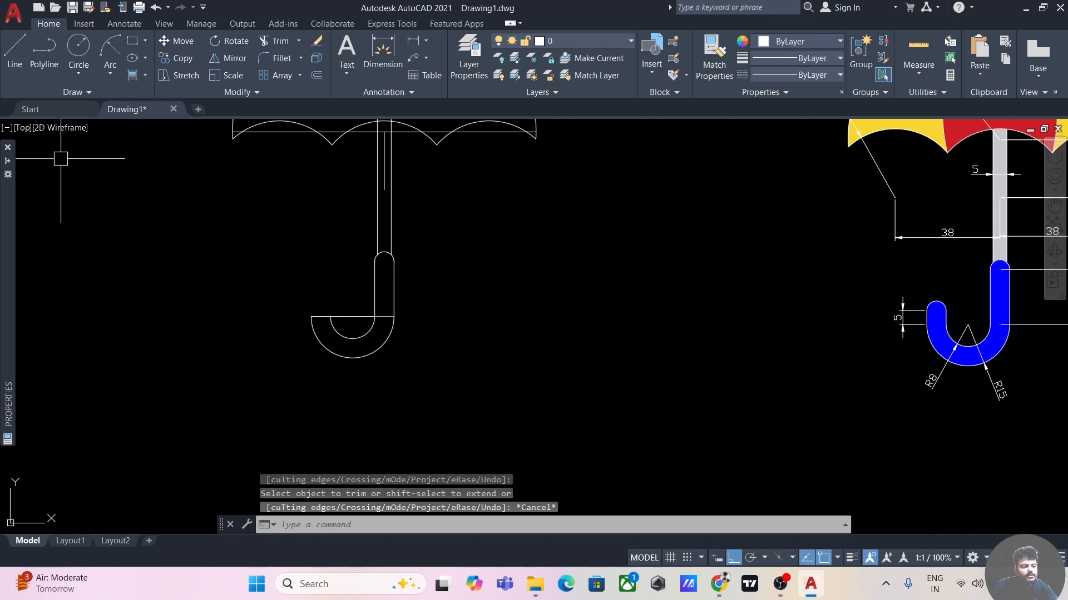
Draw a vertical line 5 units up from the left end of the handle's outer arc
left_click(16, 53)
scroll(272, 270, "up", 4)
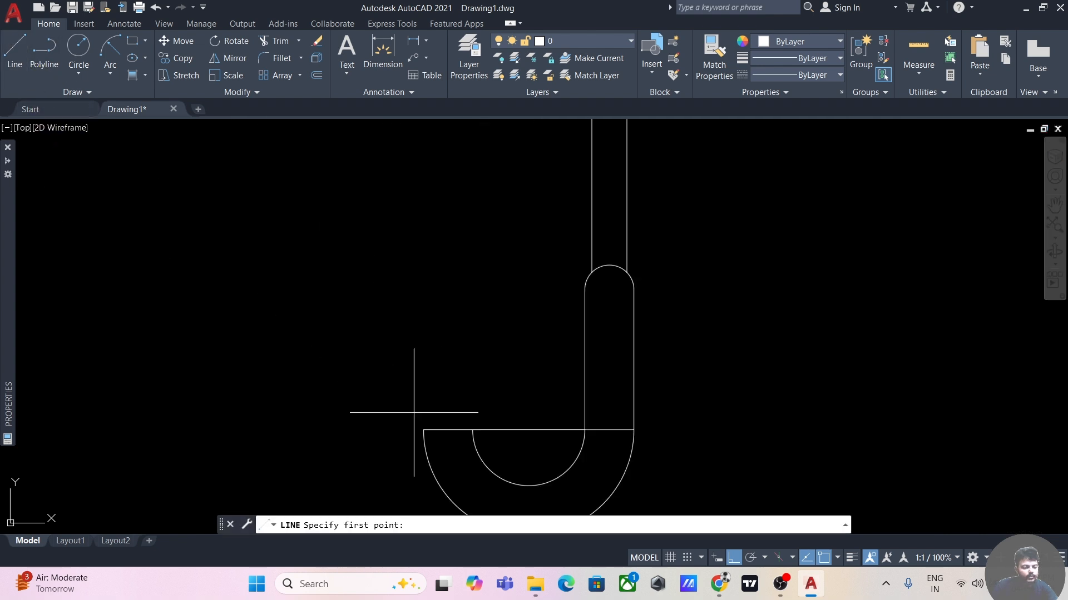
left_click(423, 430)
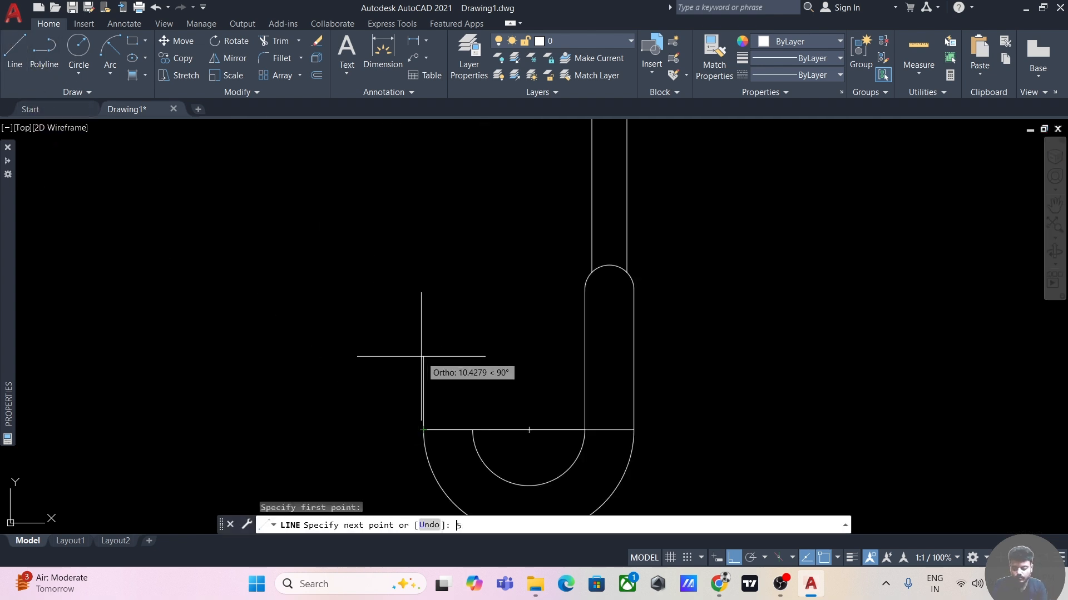
key("Return")
scroll(458, 343, "down", 2)
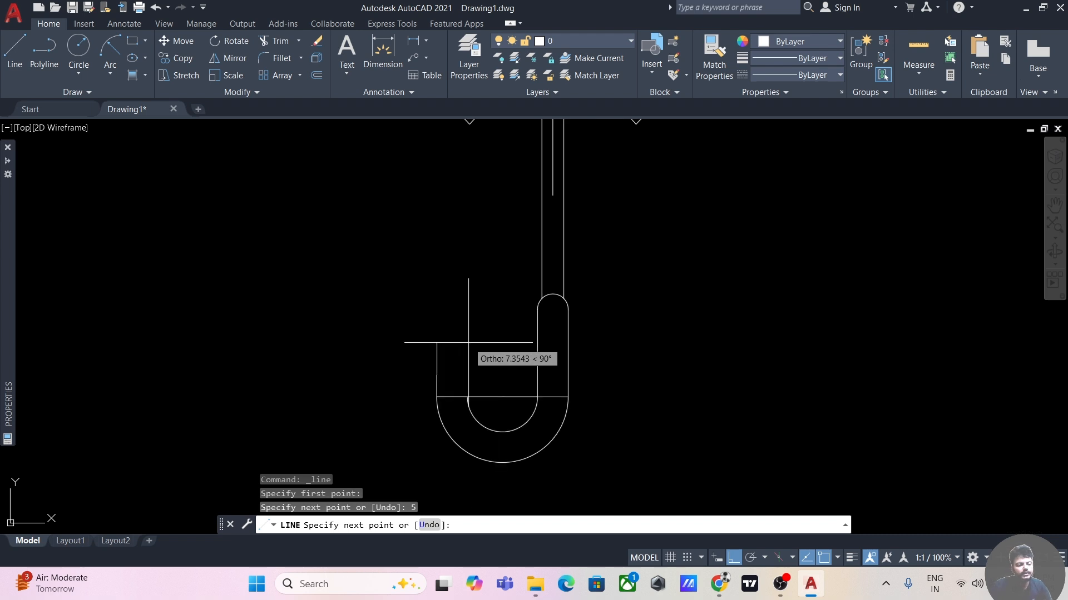
middle_click_drag(460, 343, 385, 240)
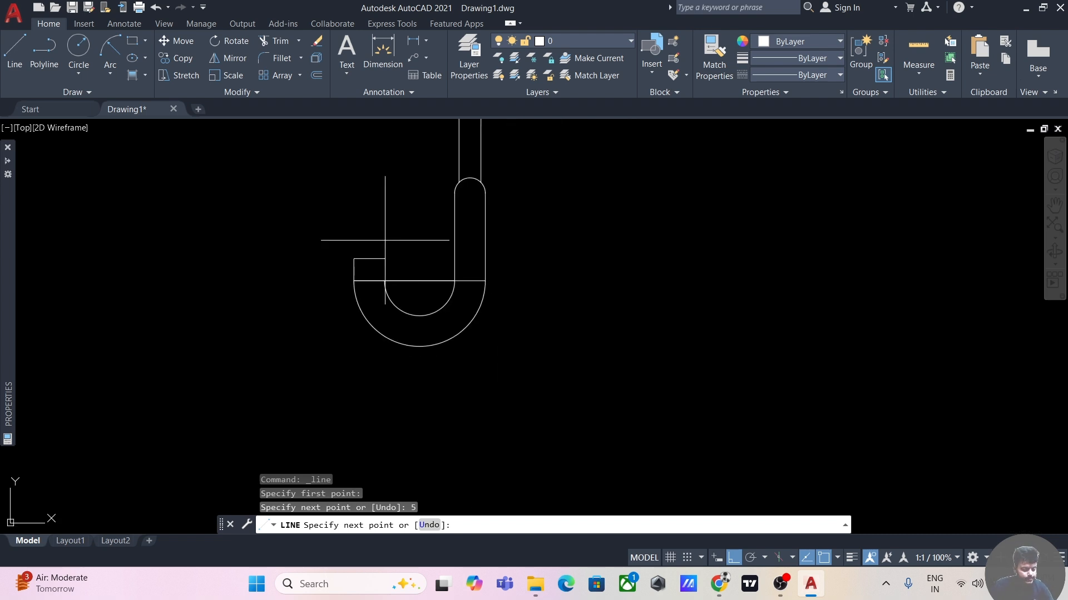
key("Escape")
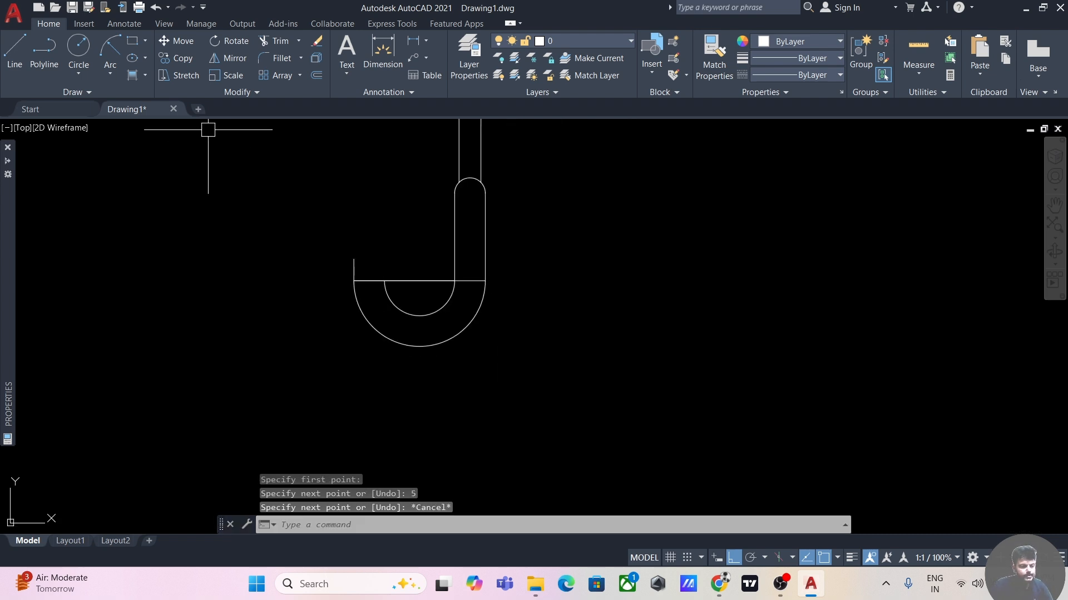
Draw a vertical line 5 units up from the left end of the handle's inner arc
left_click(18, 44)
scroll(368, 245, "up", 4)
left_click(406, 332)
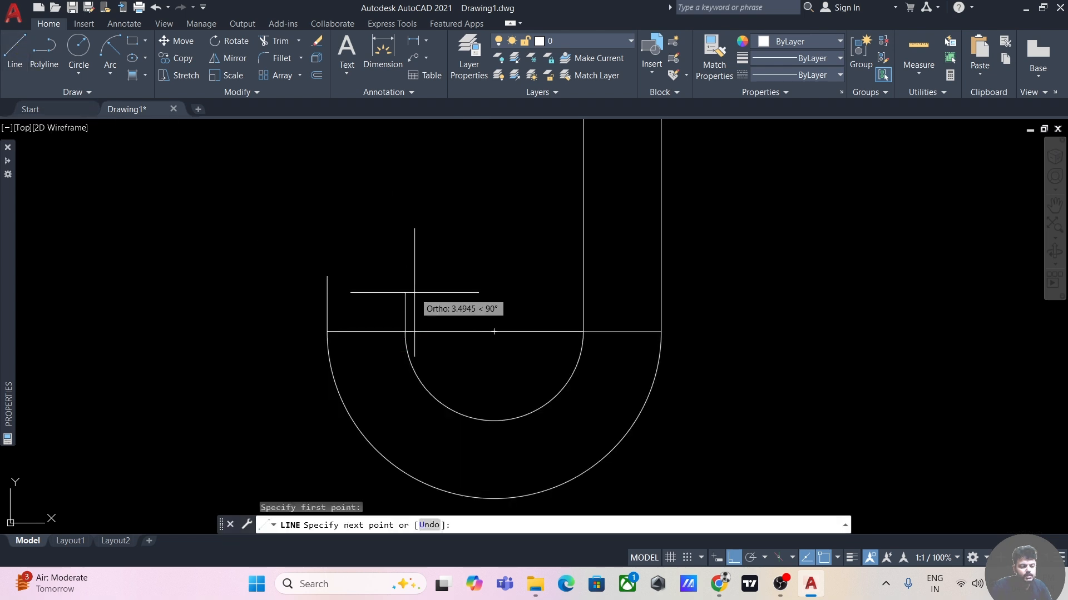
type("5")
key("Return")
key("Escape")
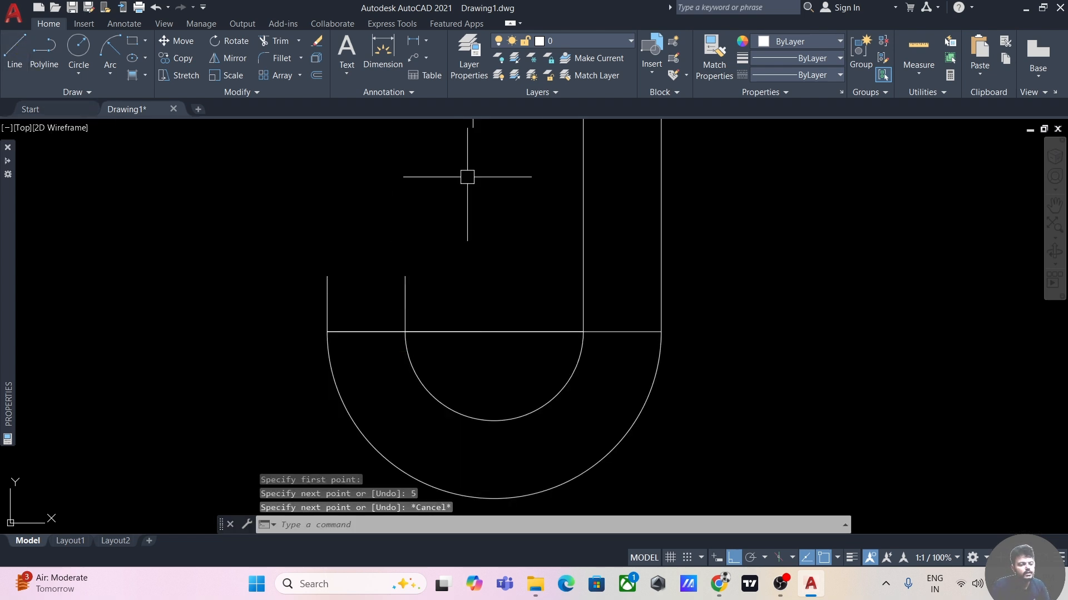
Draw a two-point circle between the upper ends of the two 5-unit vertical lines at the handle tip
left_click(85, 73)
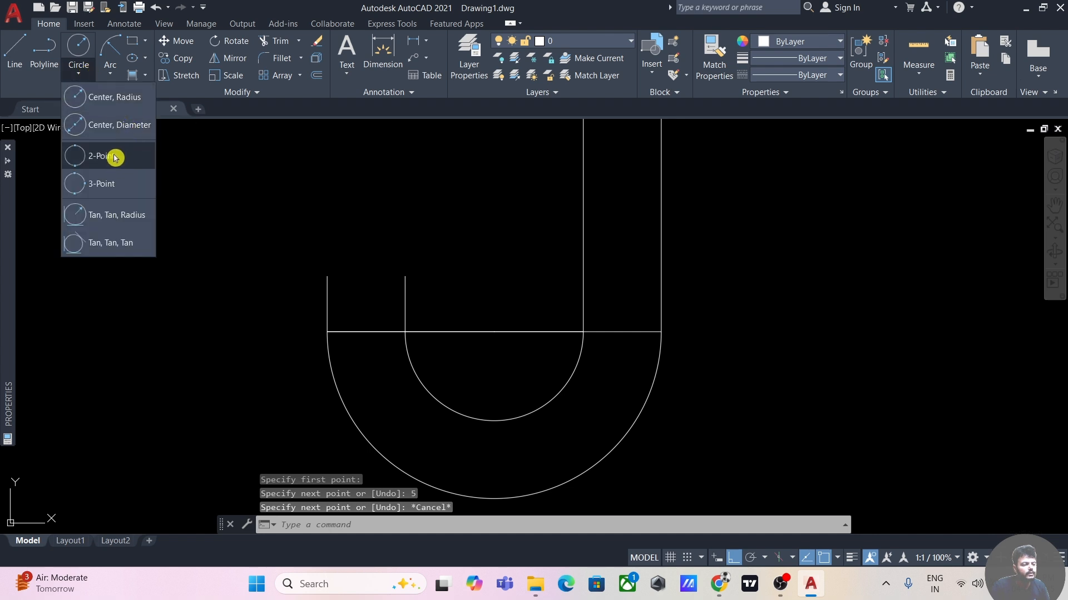
left_click(115, 158)
left_click(405, 273)
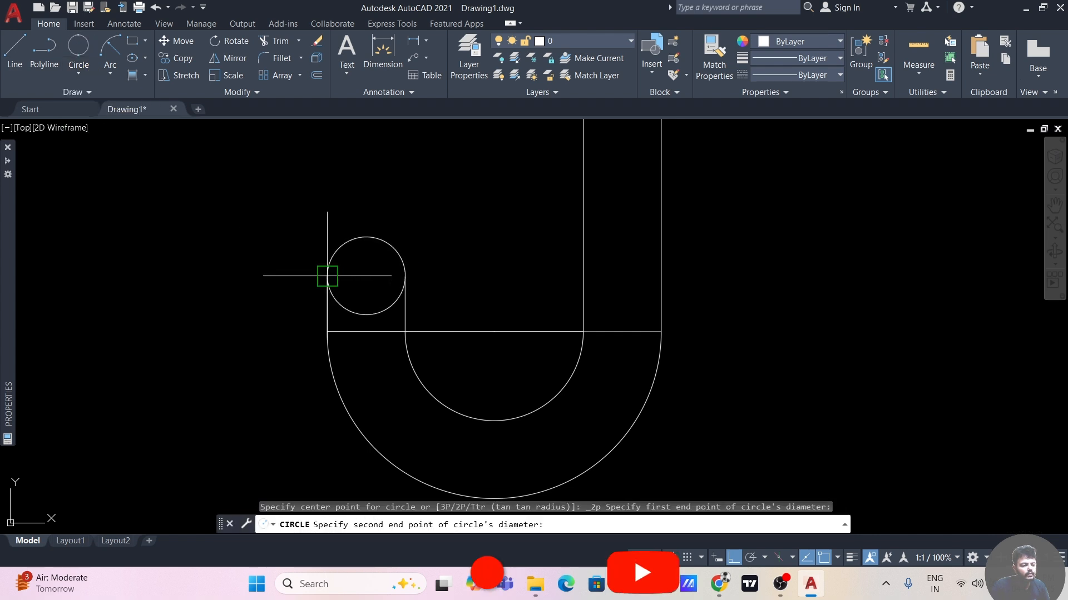
left_click(325, 276)
key("Escape")
type("t")
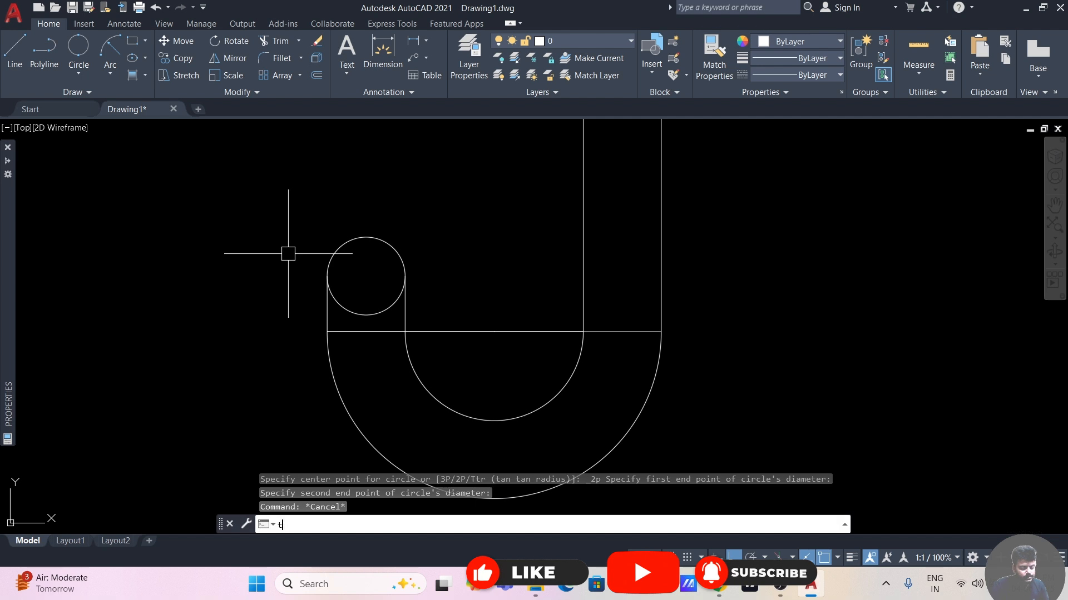
type("r")
key("Return")
key("Escape")
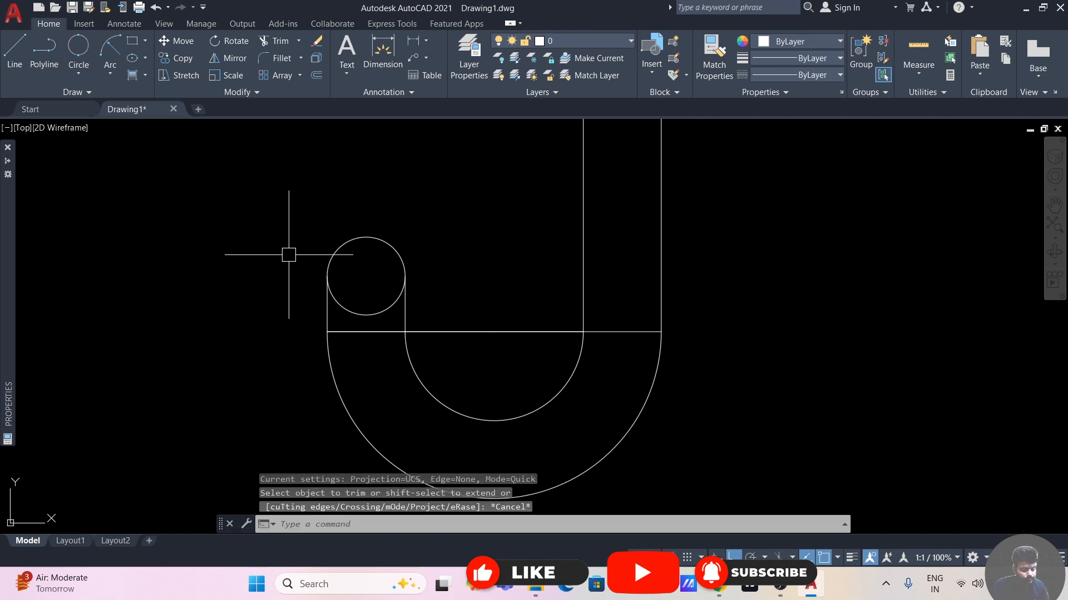
Erase the two overlapping horizontal construction lines across the handle's bend
left_click(453, 328)
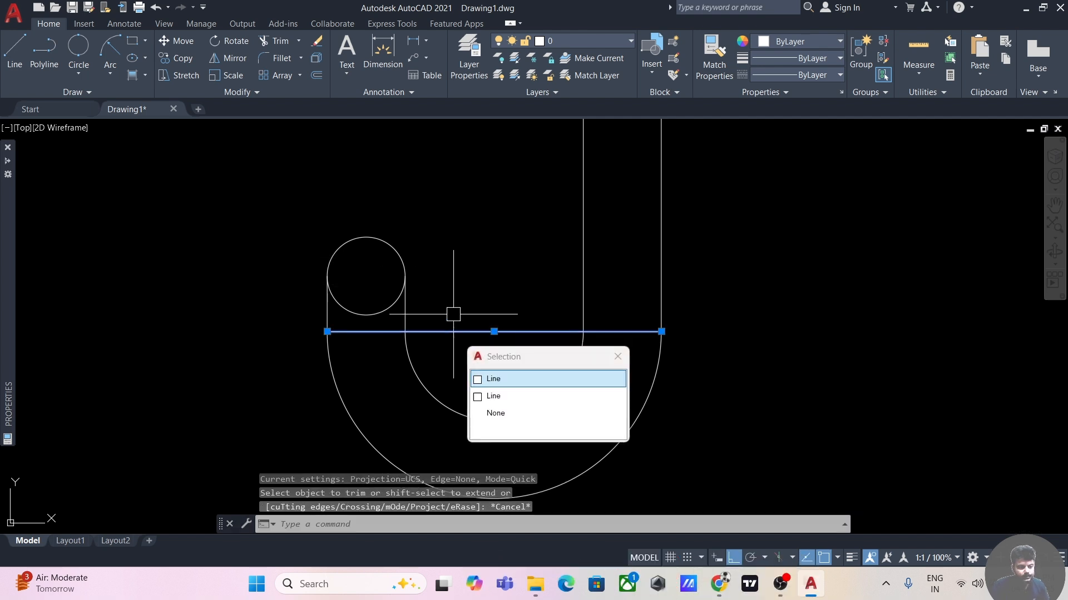
key("Delete")
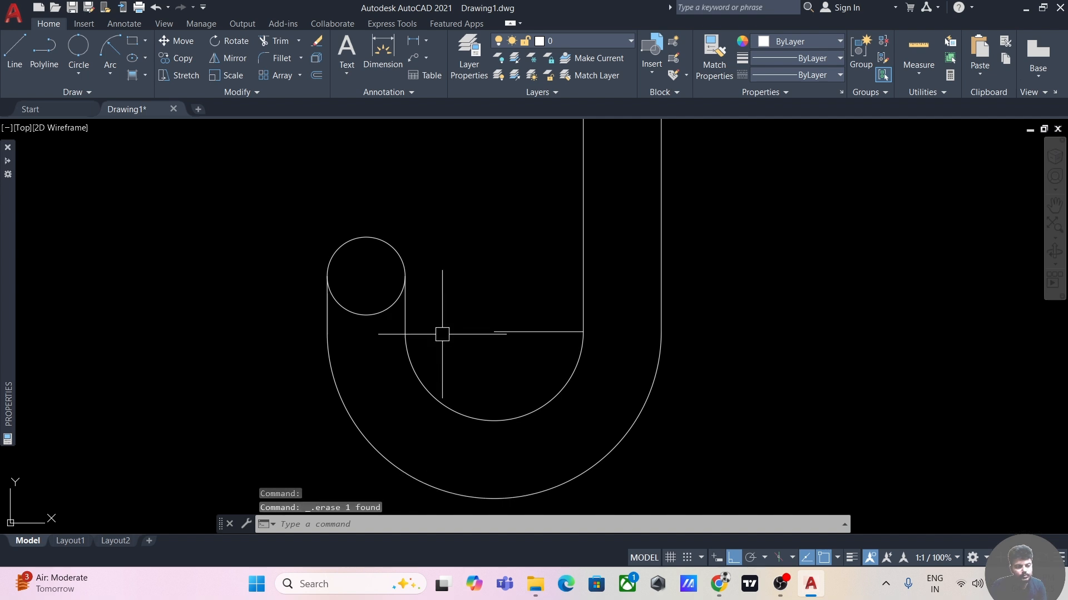
scroll(524, 327, "down", 8)
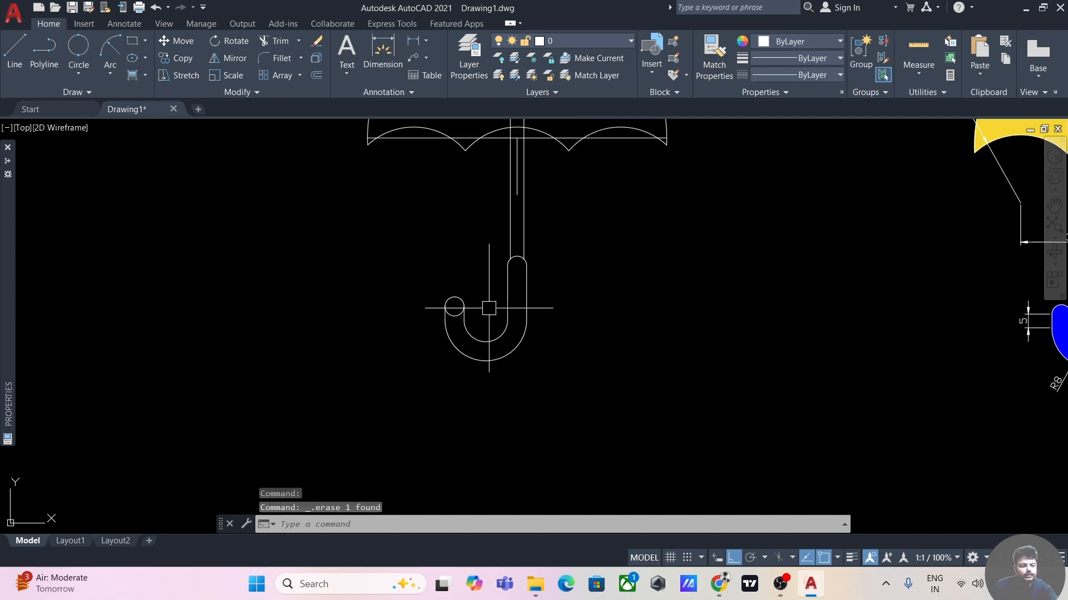
scroll(565, 306, "up", 3)
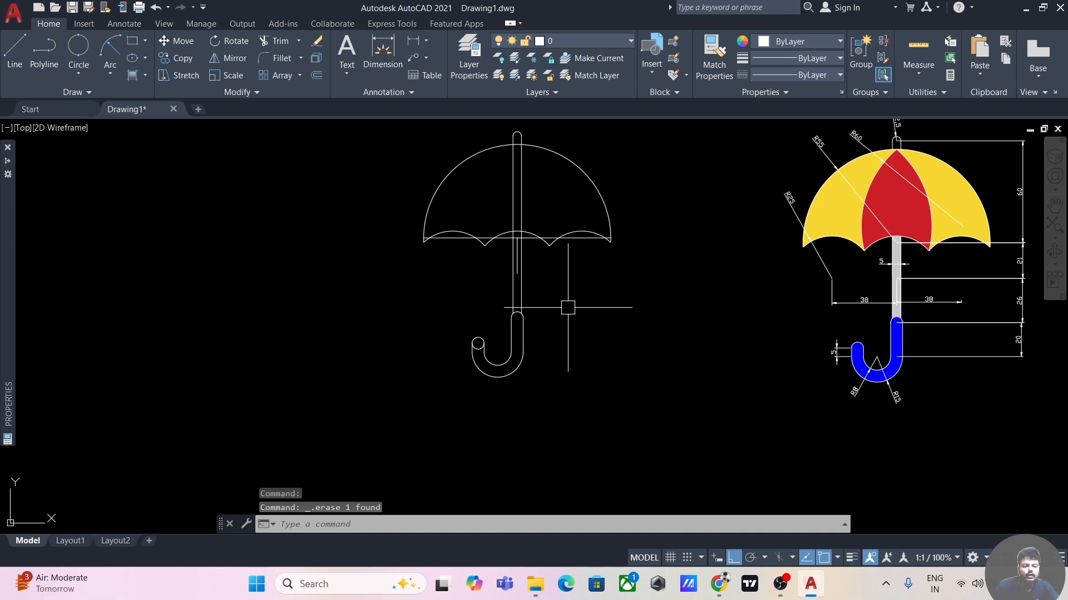
Erase the horizontal line across the canopy base and the vertical centre line inside the shaft
left_click(389, 198)
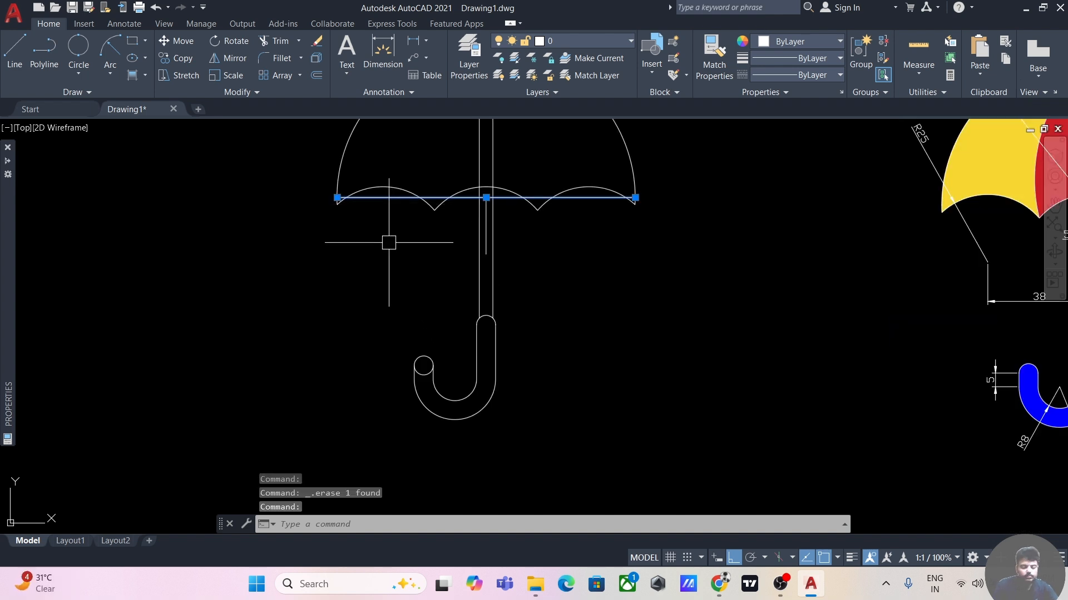
key("Delete")
scroll(459, 248, "up", 4)
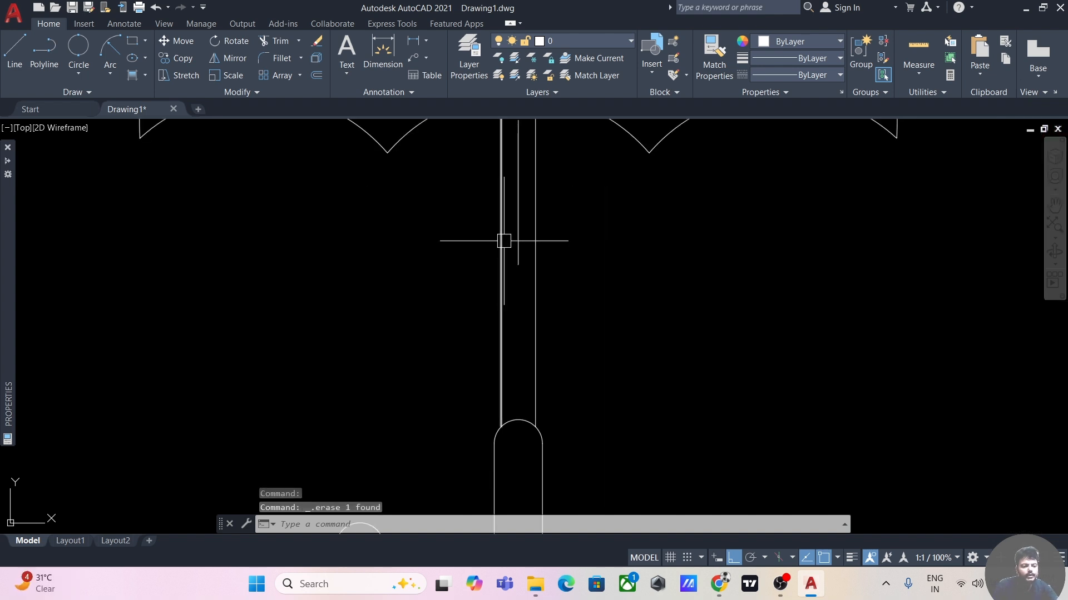
left_click(485, 244)
key("Delete")
Draw a horizontal line across the handle tip circle from its left quadrant to its right quadrant
scroll(799, 287, "down", 7)
mouse_move(833, 320)
middle_mouse_down()
mouse_move(617, 339)
mouse_move(624, 332)
mouse_move(633, 362)
middle_mouse_up()
scroll(453, 417, "up", 4)
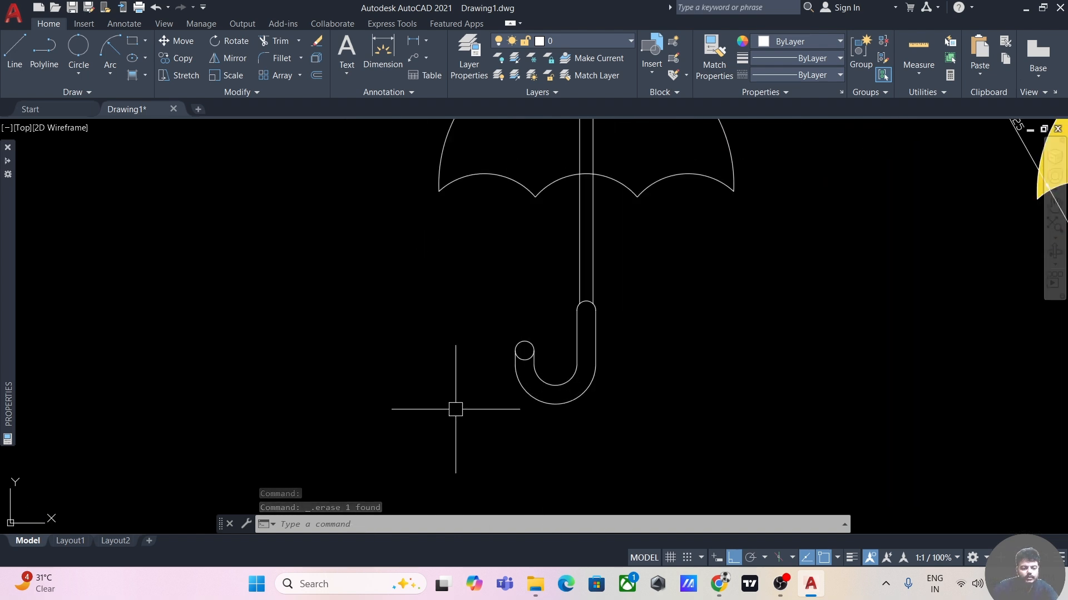
left_click(15, 50)
scroll(412, 280, "up", 5)
left_click(529, 423)
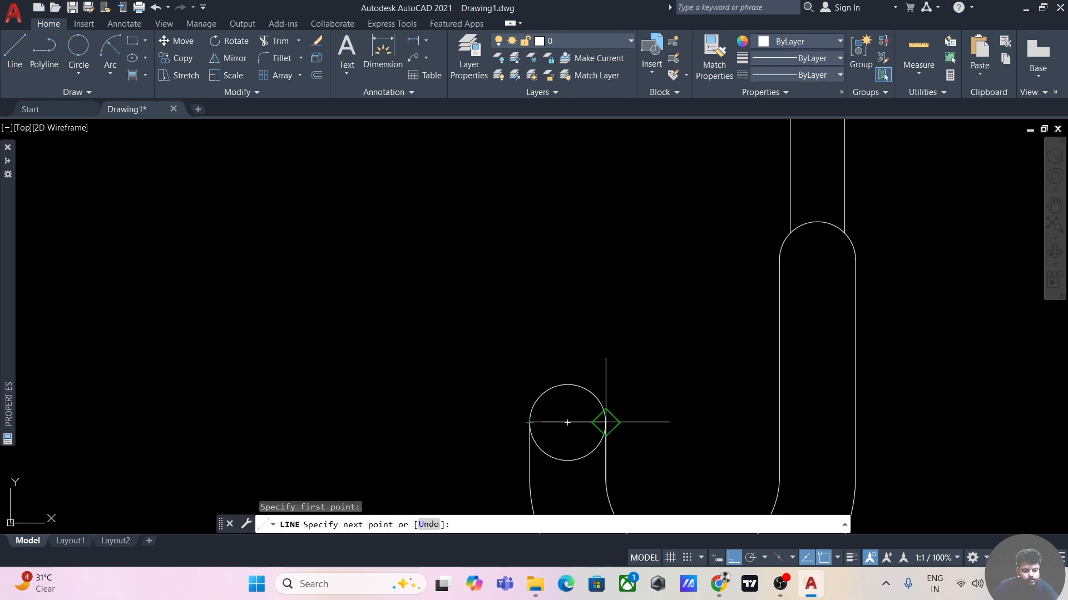
left_click(606, 423)
key("Escape")
Trim the lower half of the handle tip circle and remove its horizontal diameter line, leaving a rounded end
type("tr")
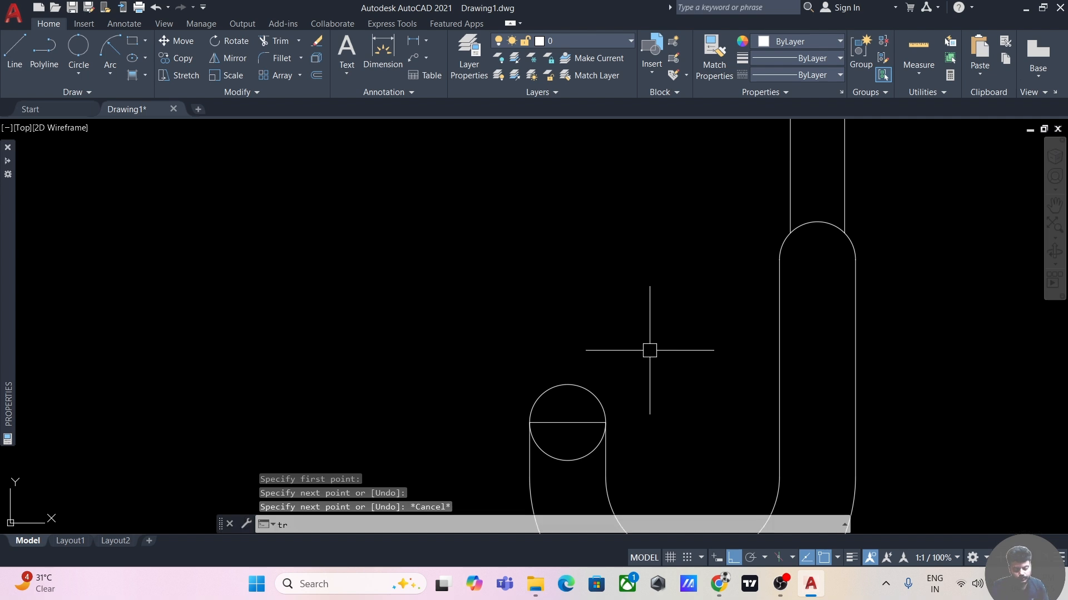
key("Return")
left_click(572, 453)
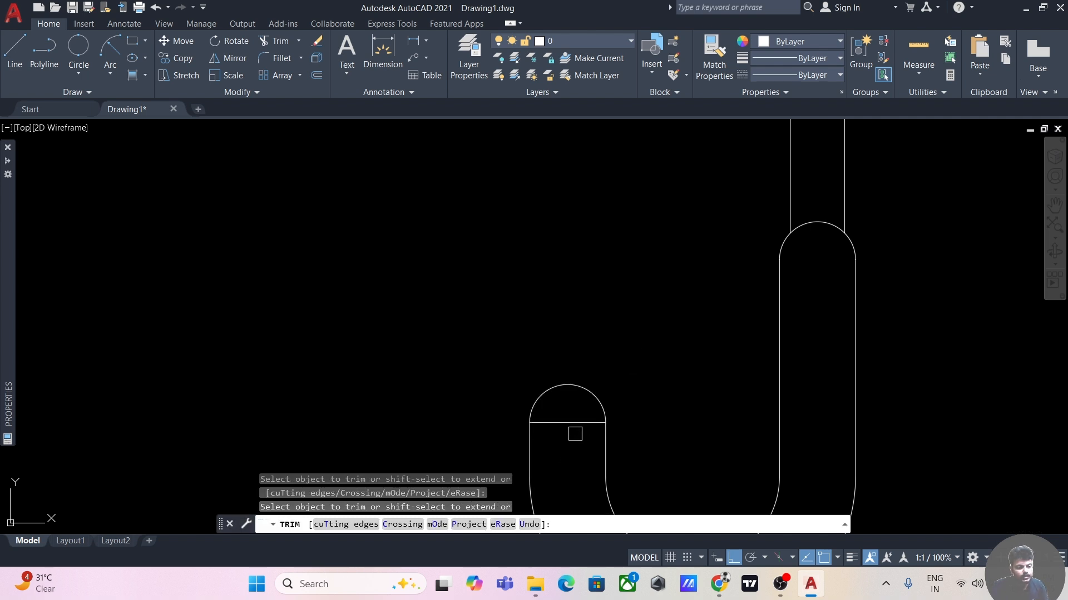
scroll(578, 326, "down", 5)
key("Escape")
scroll(507, 306, "down", 8)
middle_click_drag(618, 311, 627, 352)
scroll(616, 366, "up", 2)
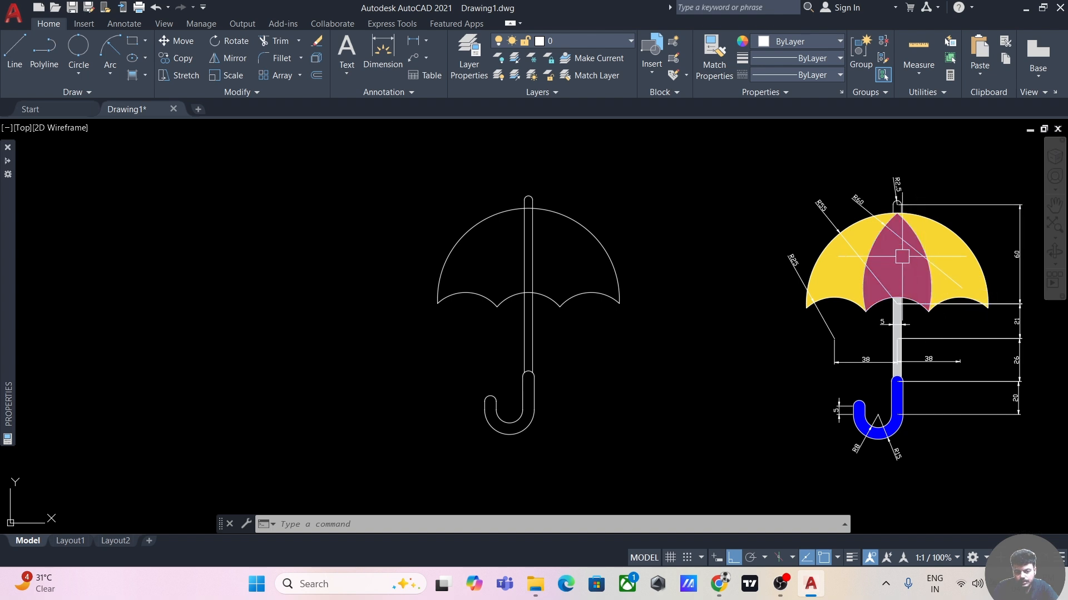
scroll(878, 290, "up", 2)
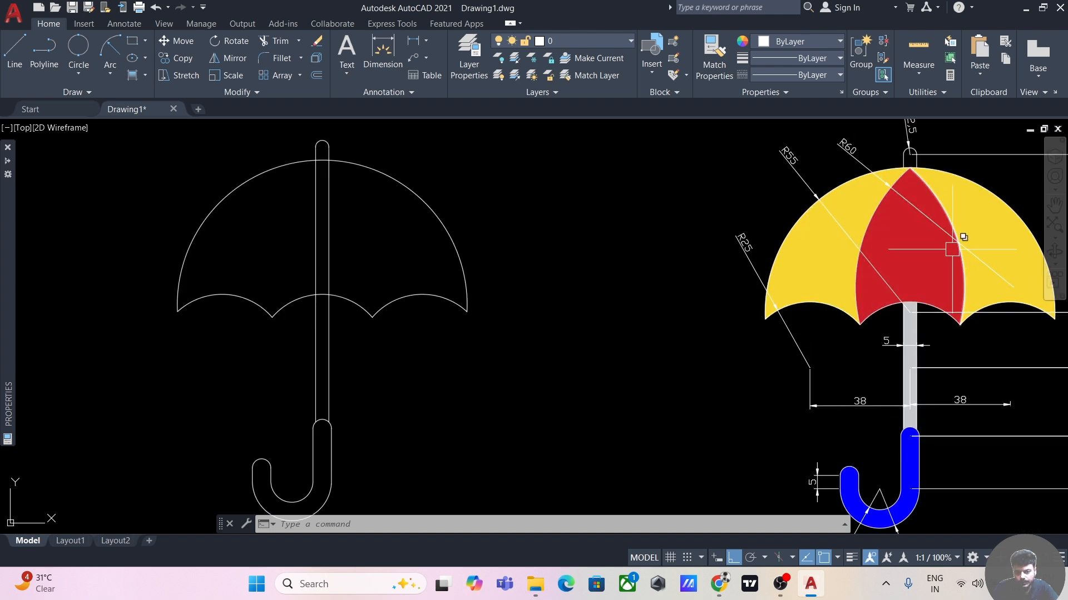
scroll(586, 253, "down", 4)
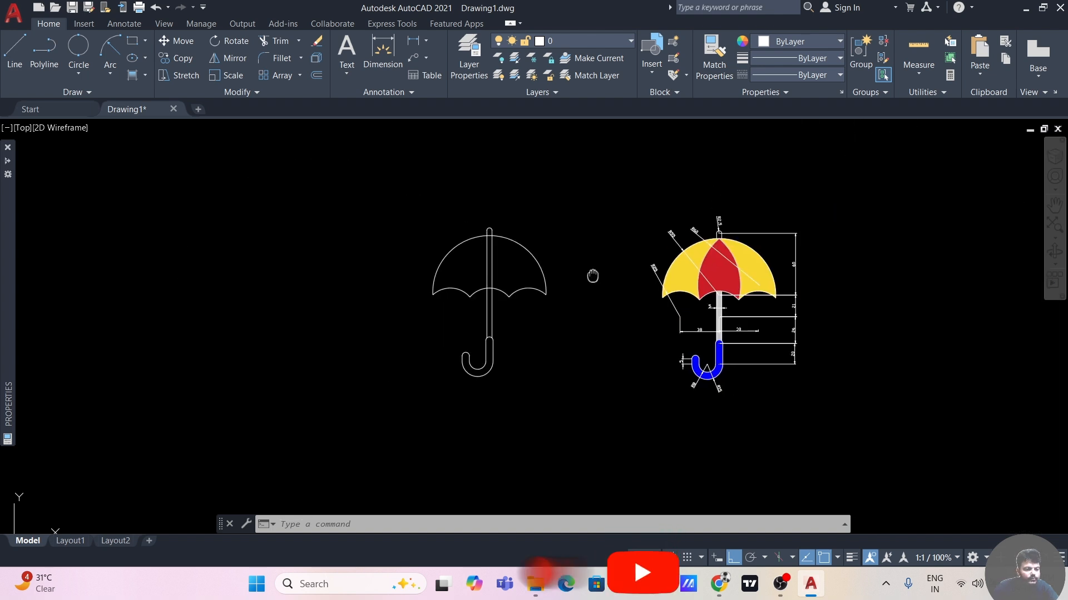
scroll(421, 251, "up", 2)
left_click(109, 72)
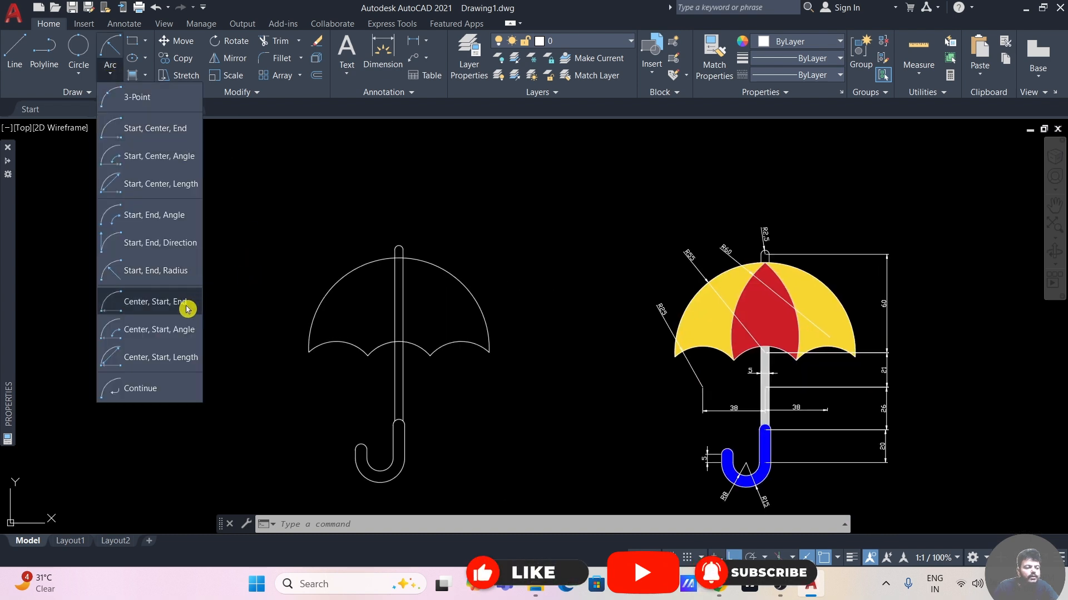
left_click(153, 271)
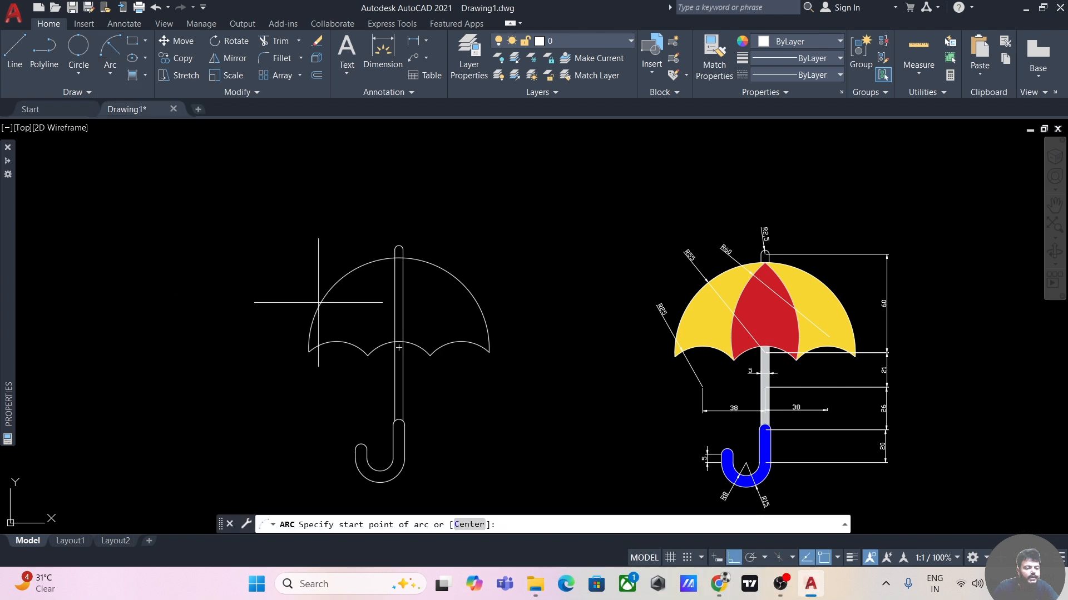
left_click(367, 356)
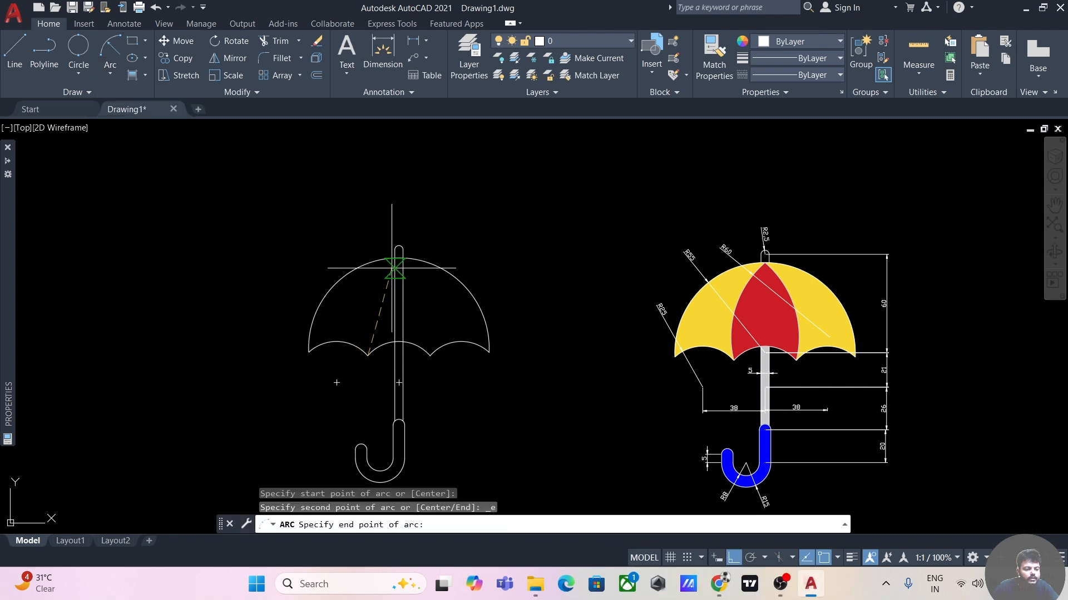
key("Escape")
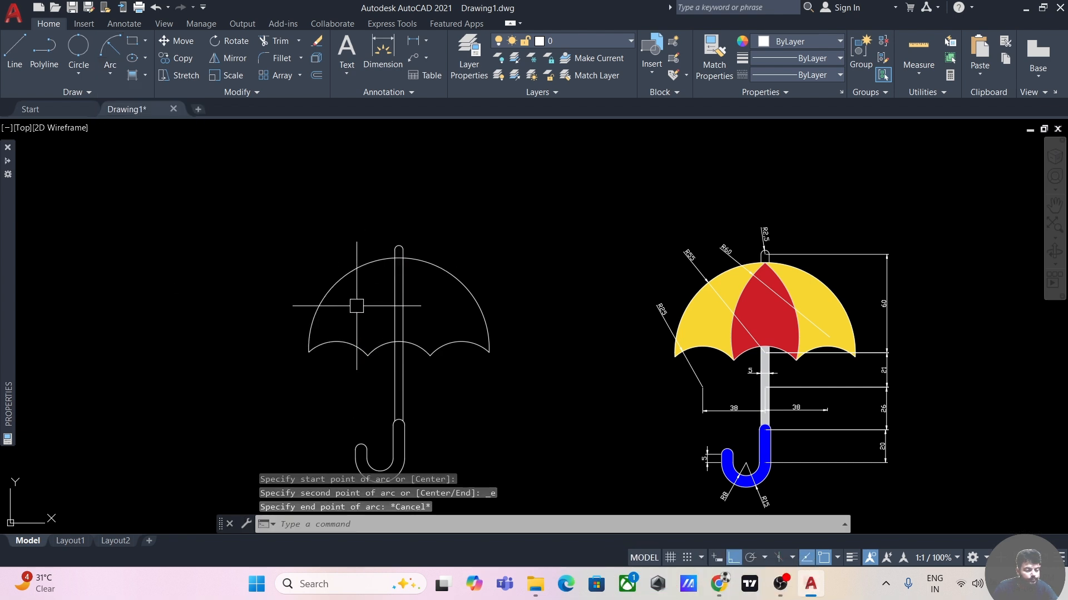
Draw a start-end-radius arc of radius 60 from the canopy's top centre down to the cusp between the left and middle scallops
left_click(113, 72)
left_click(161, 273)
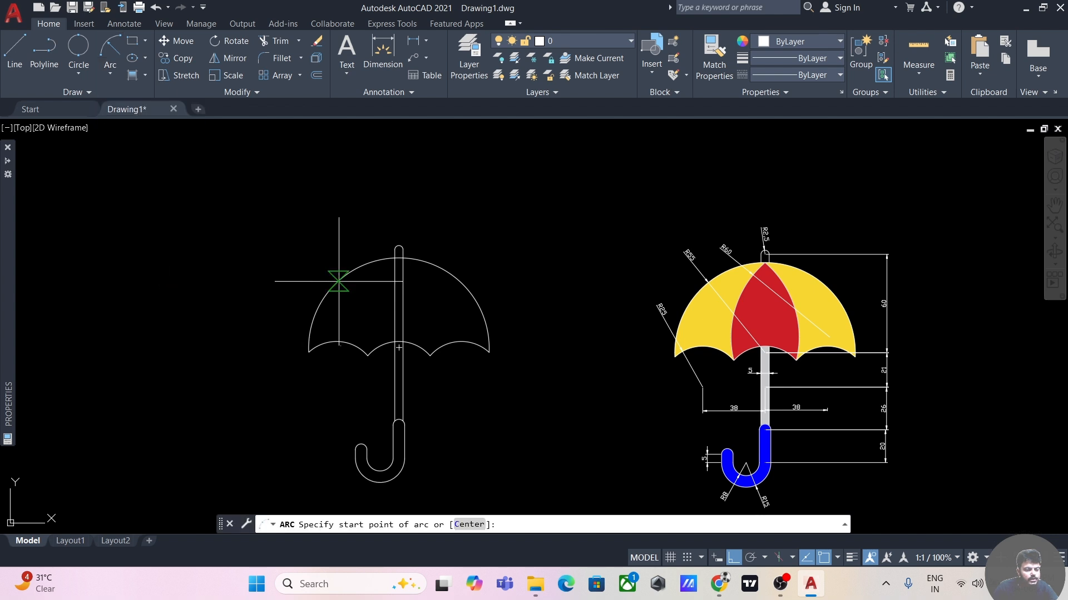
scroll(395, 257, "up", 4)
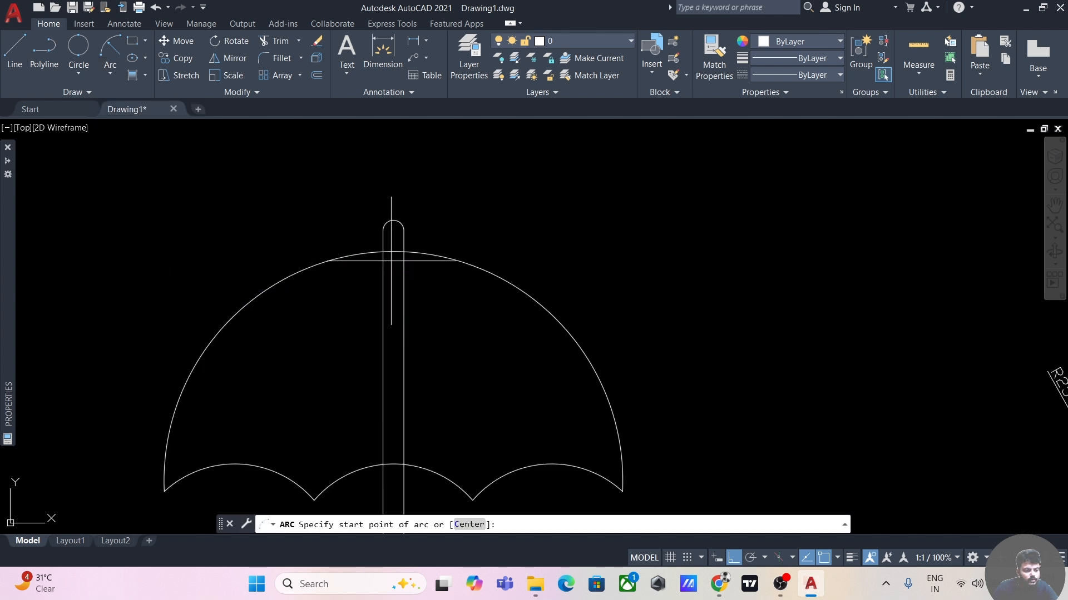
left_click(393, 252)
scroll(328, 417, "down", 2)
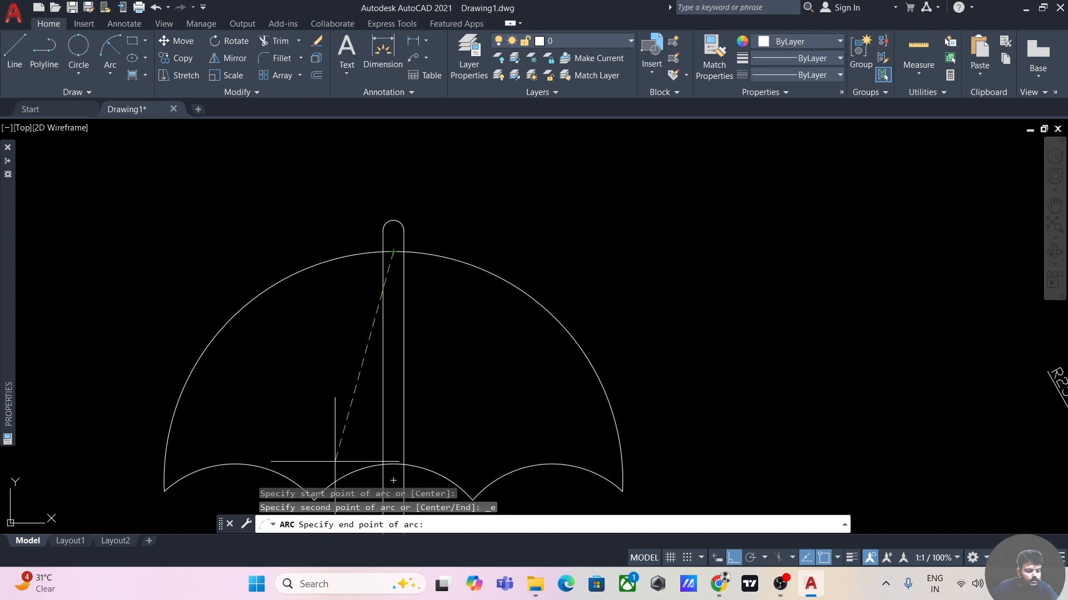
left_click(317, 460)
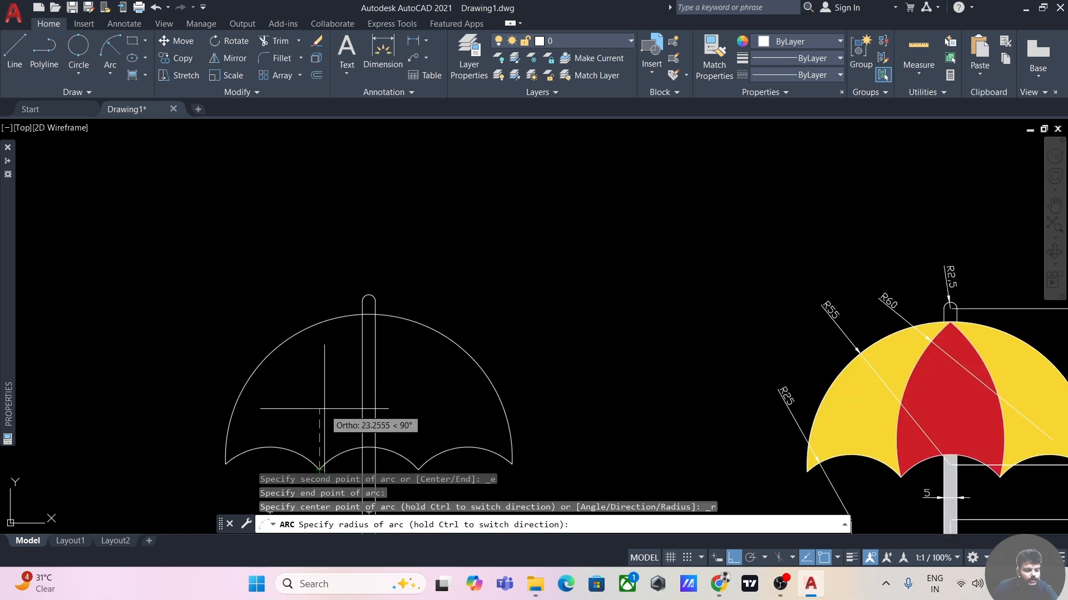
type("60")
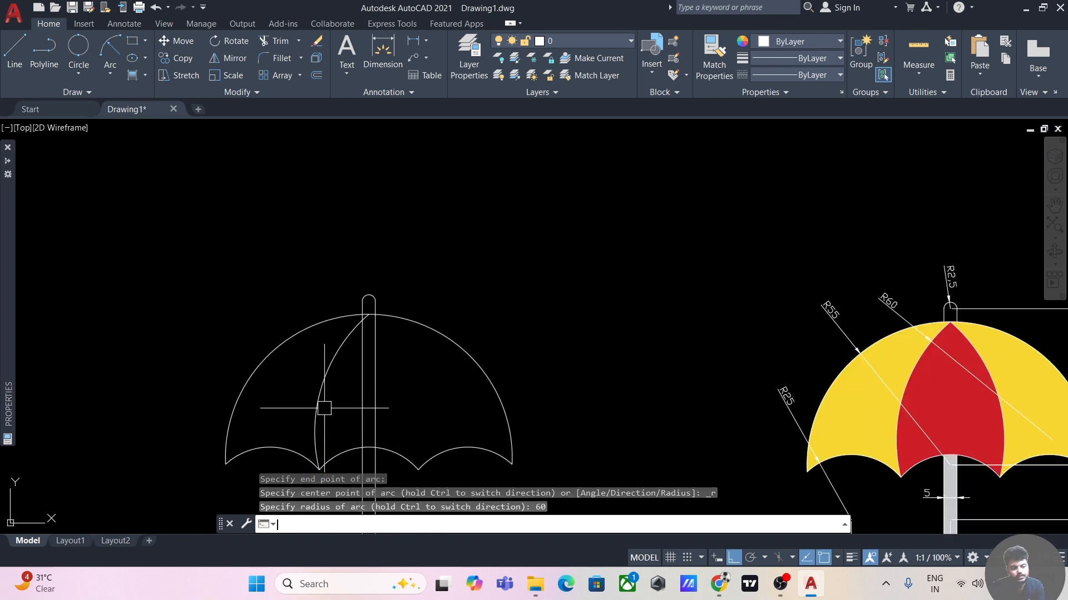
key("Return")
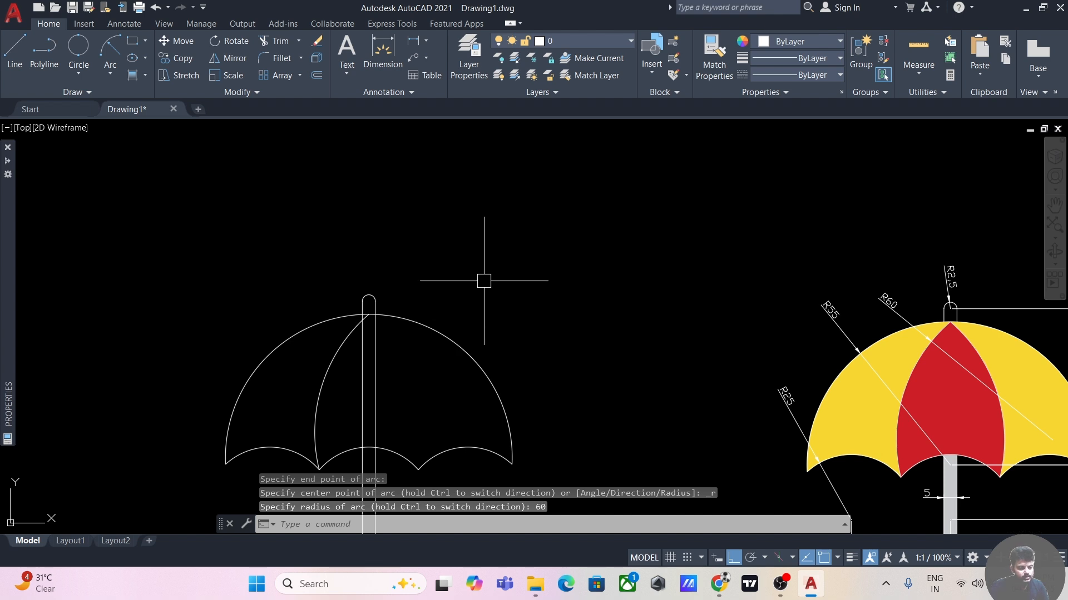
Try a radius 60 arc from the canopy's top centre to the cusp between the middle and right scallops, and undo it
scroll(484, 280, "down", 2)
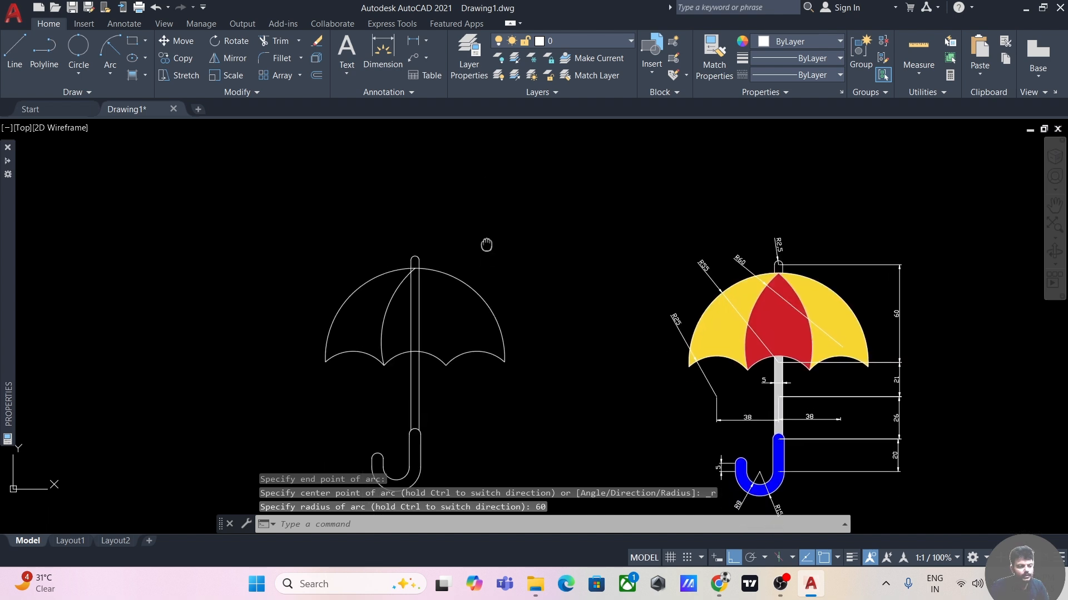
left_click(111, 54)
scroll(413, 265, "up", 3)
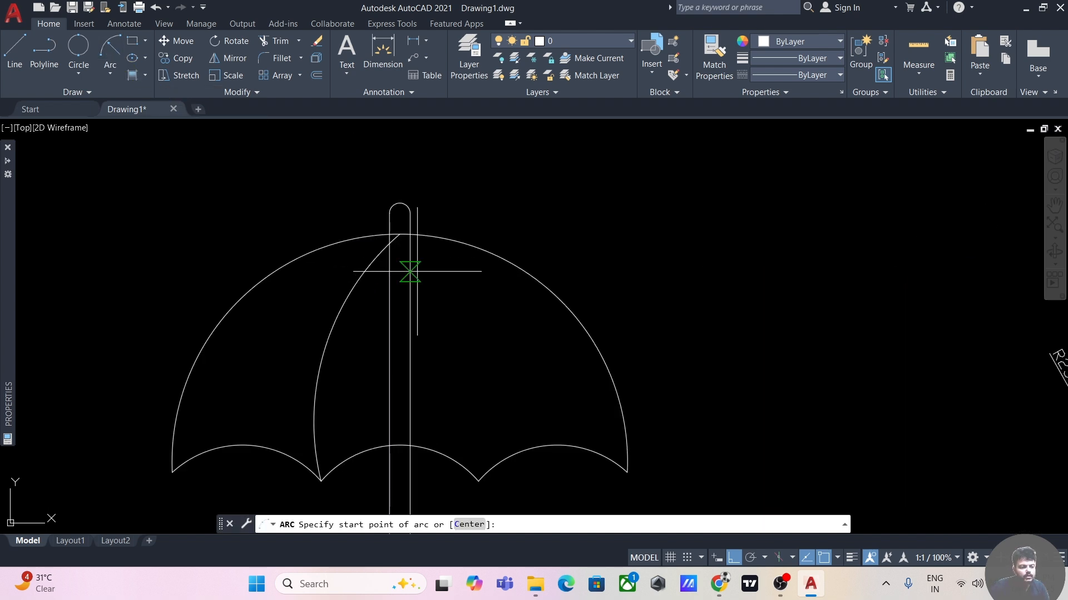
left_click(400, 235)
left_click(472, 469)
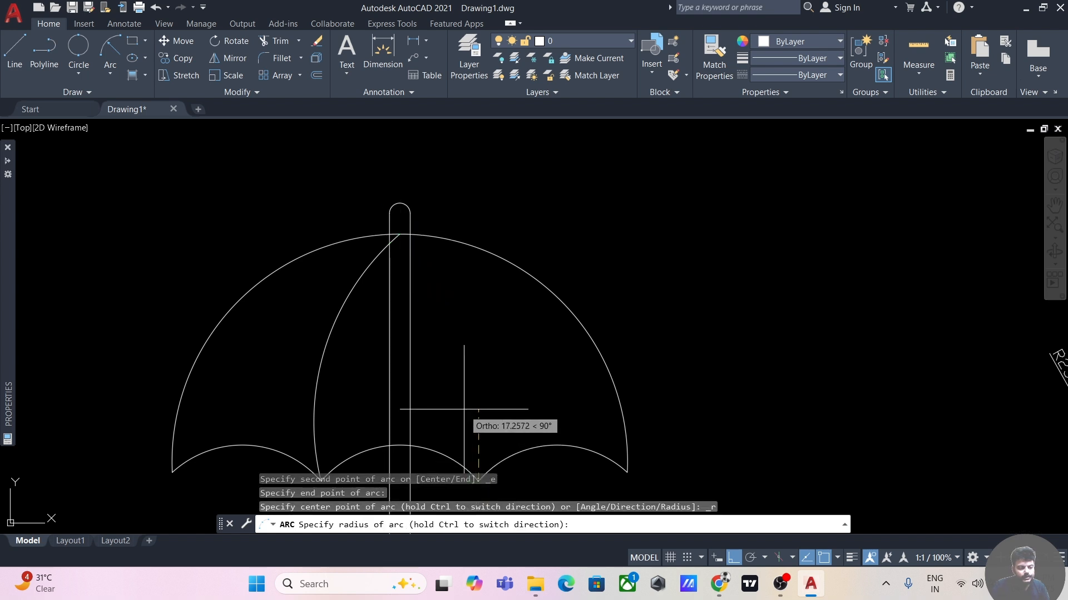
key("Return")
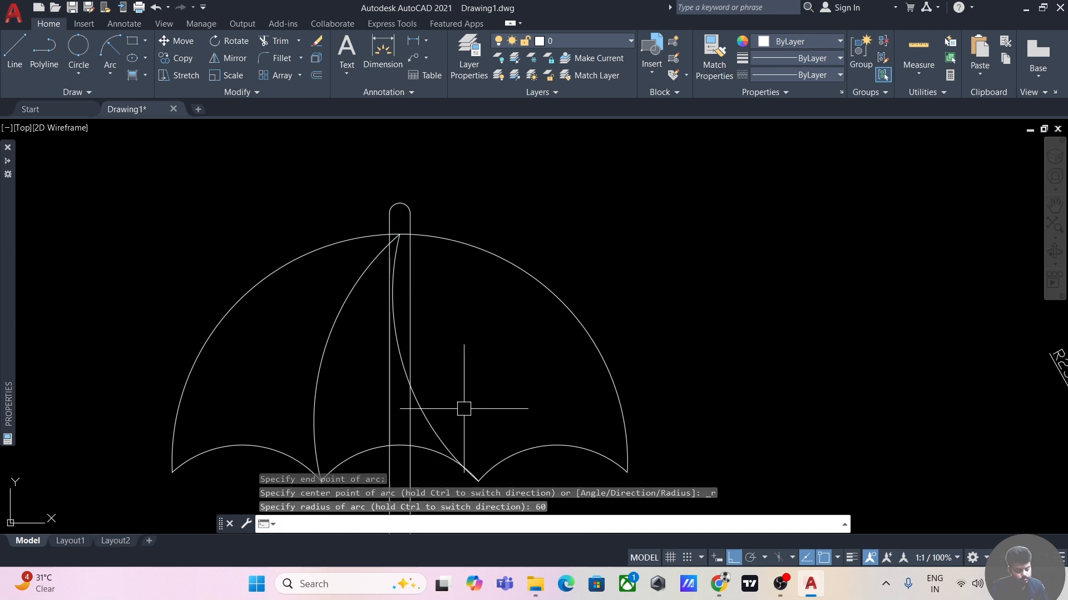
scroll(453, 424, "down", 4)
key("ctrl+z")
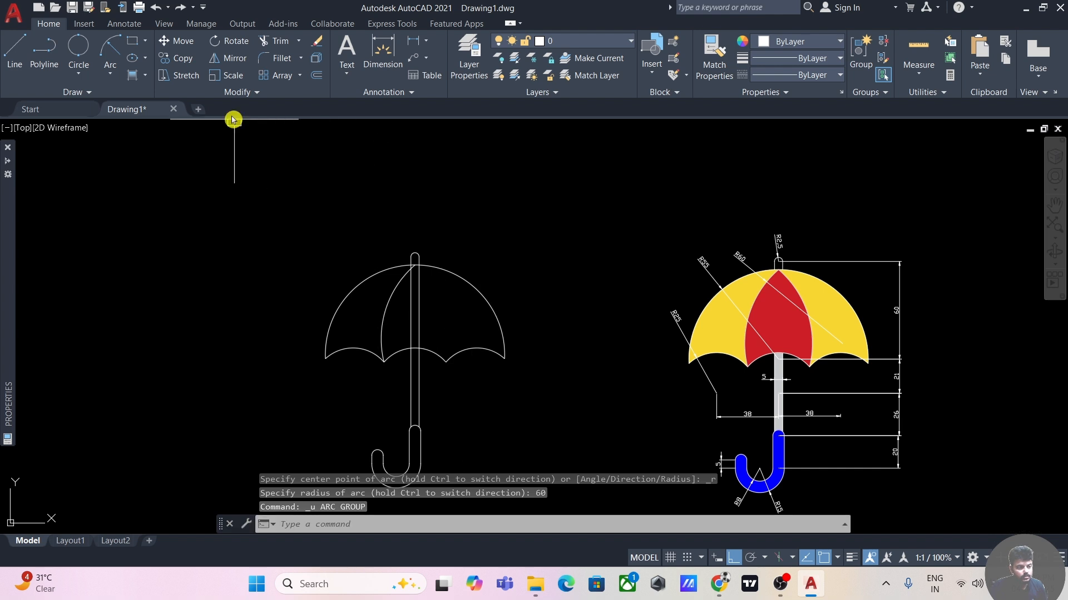
Draw a start-end-radius arc of radius 60 from the cusp between the middle and right scallops up to the canopy's top centre
left_click(110, 51)
left_click(446, 362)
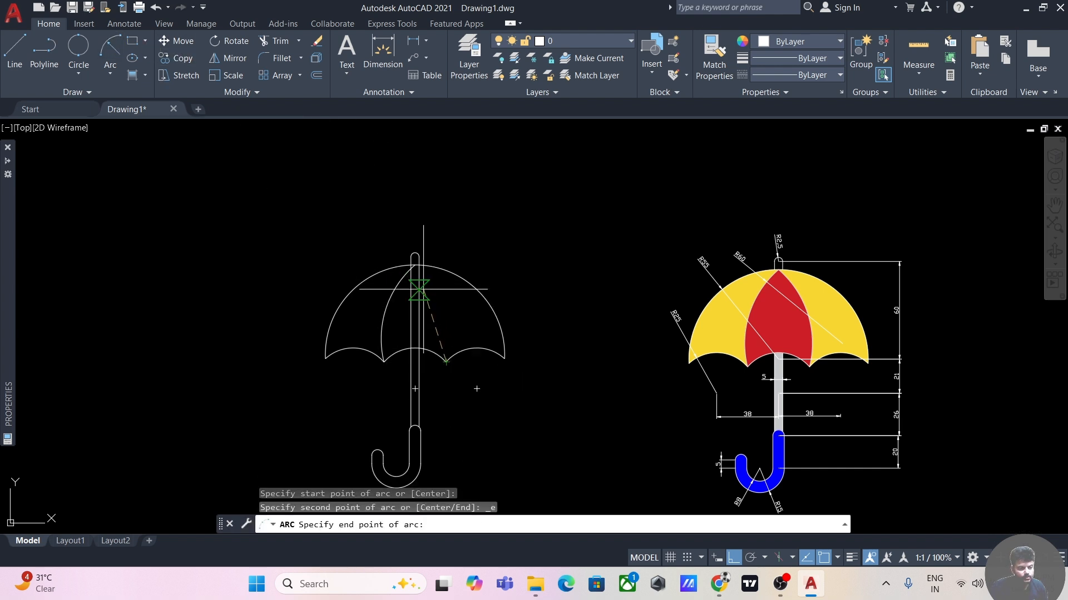
scroll(479, 339, "up", 4)
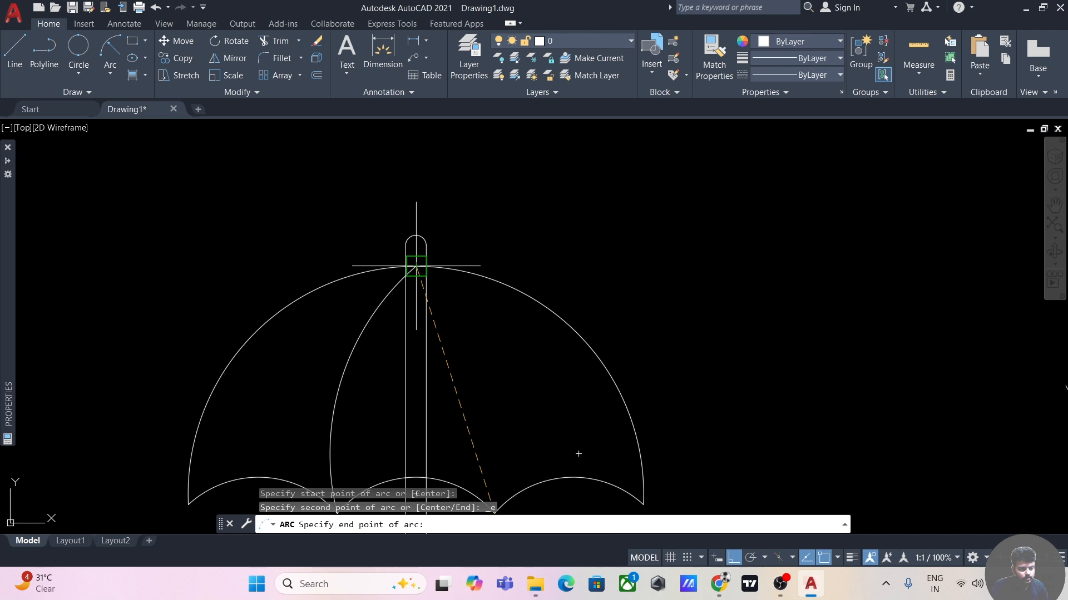
left_click(416, 267)
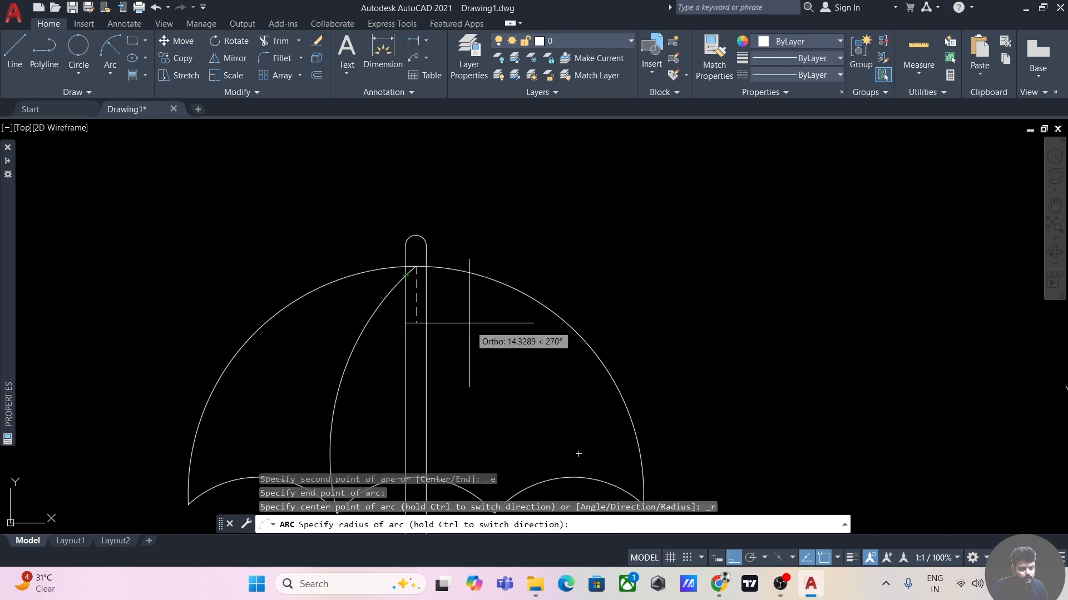
type("60")
key("Return")
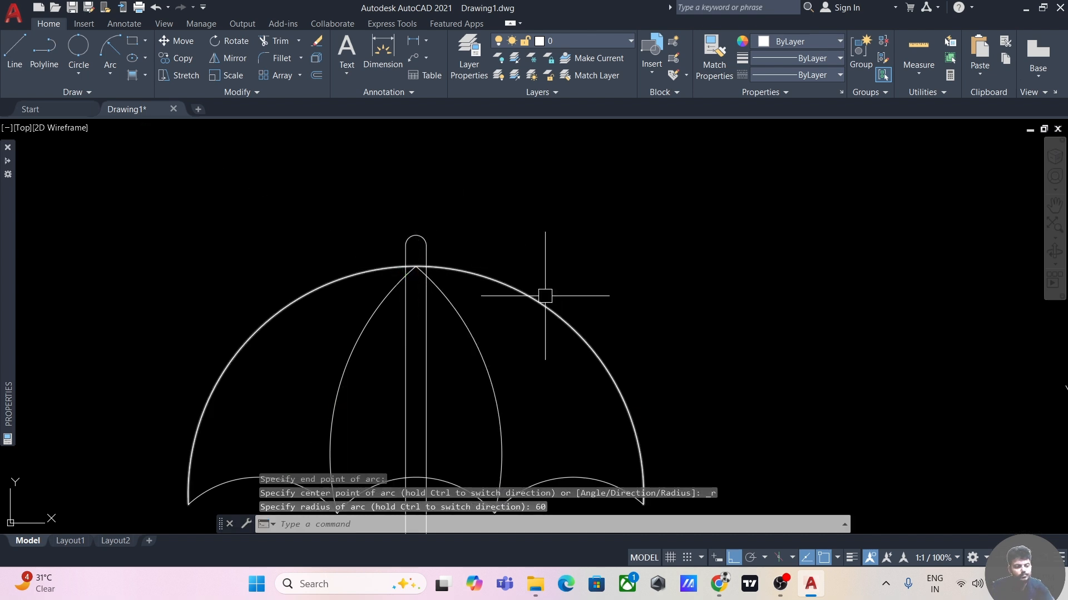
Trim the two vertical shaft lines inside the canopy, between the outer canopy arc and the middle scallop
scroll(639, 258, "down", 4)
mouse_move(639, 257)
middle_mouse_down()
mouse_move(631, 274)
mouse_move(579, 278)
middle_mouse_up()
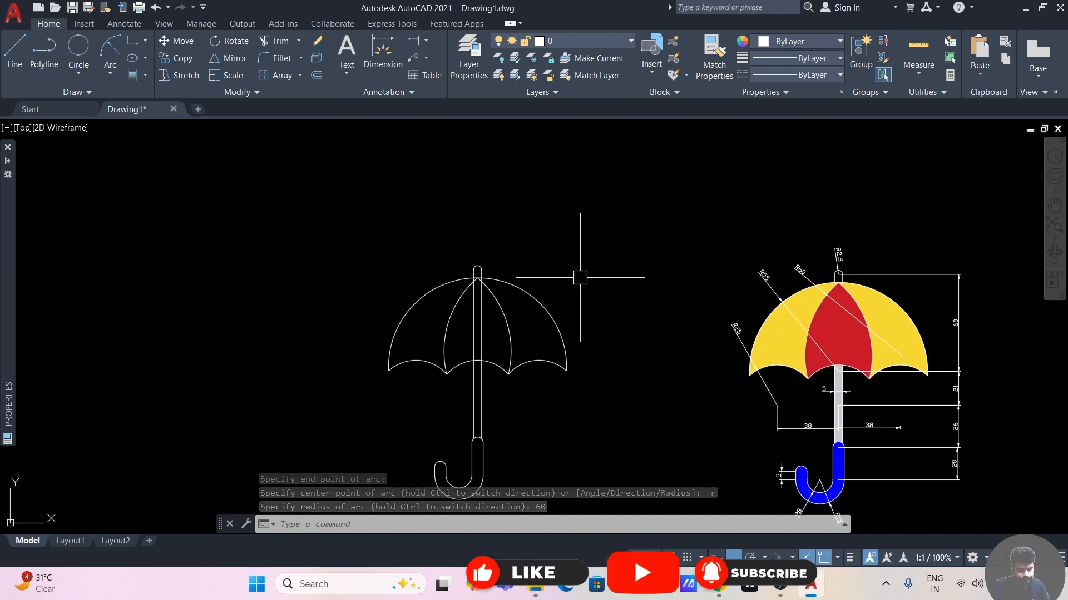
type("tr")
key("Return")
left_click(478, 335)
left_click_drag(488, 330, 471, 332)
scroll(471, 333, "up", 8)
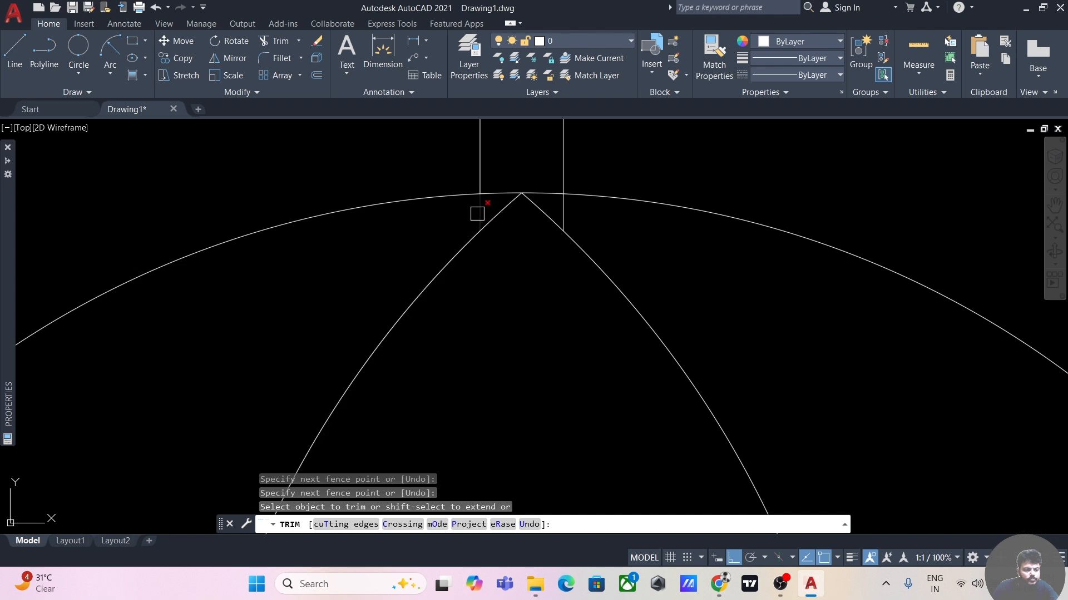
left_click(477, 215)
scroll(594, 231, "down", 6)
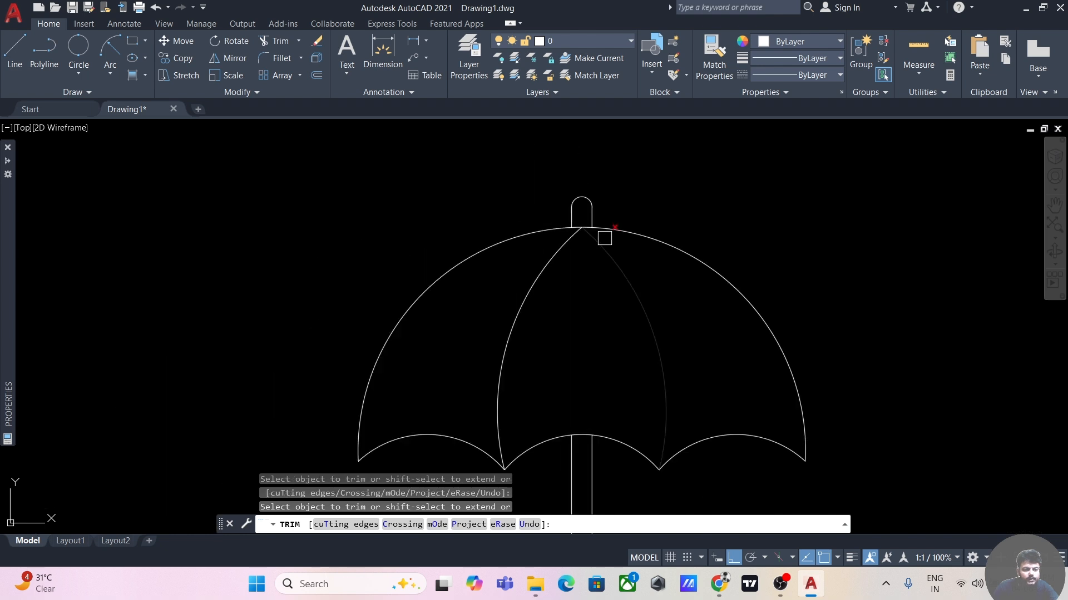
scroll(717, 215, "up", 1)
middle_click_drag(666, 229, 678, 259)
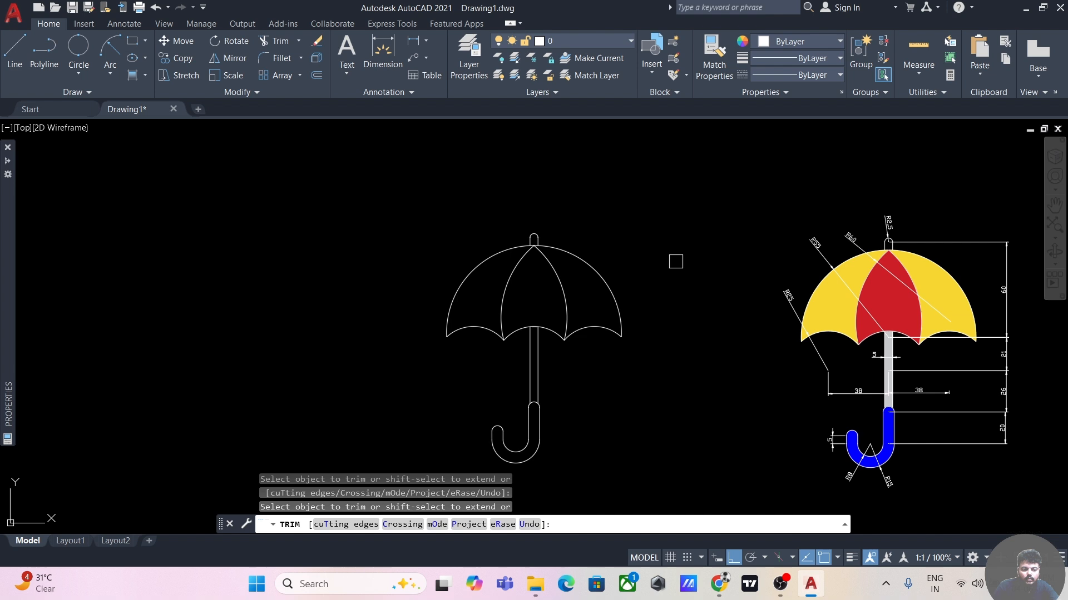
mouse_move(689, 371)
middle_mouse_down()
mouse_move(702, 336)
mouse_move(714, 341)
middle_mouse_up()
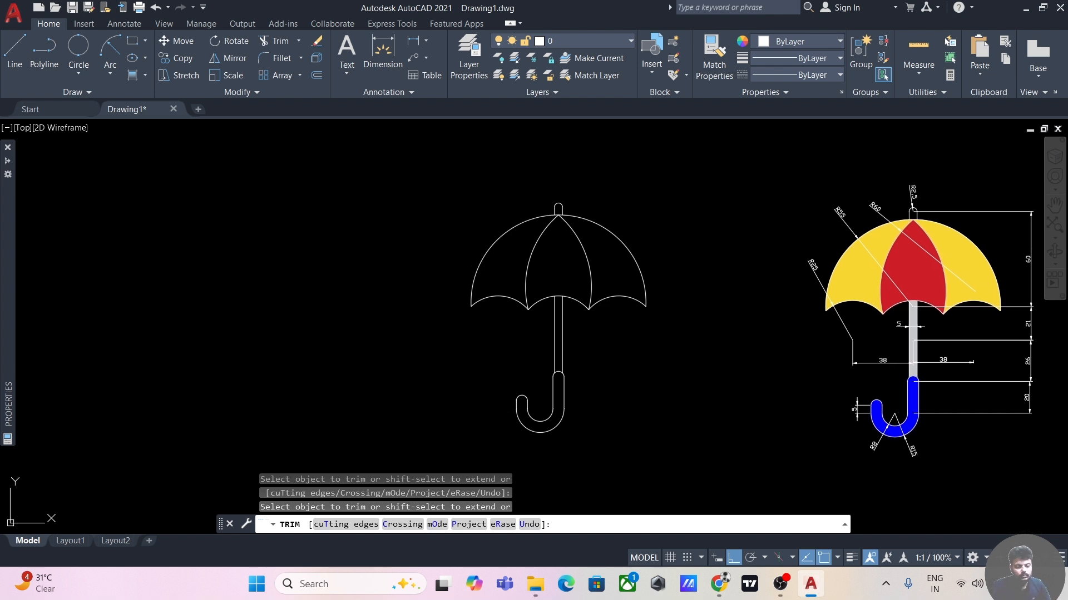
key("Escape")
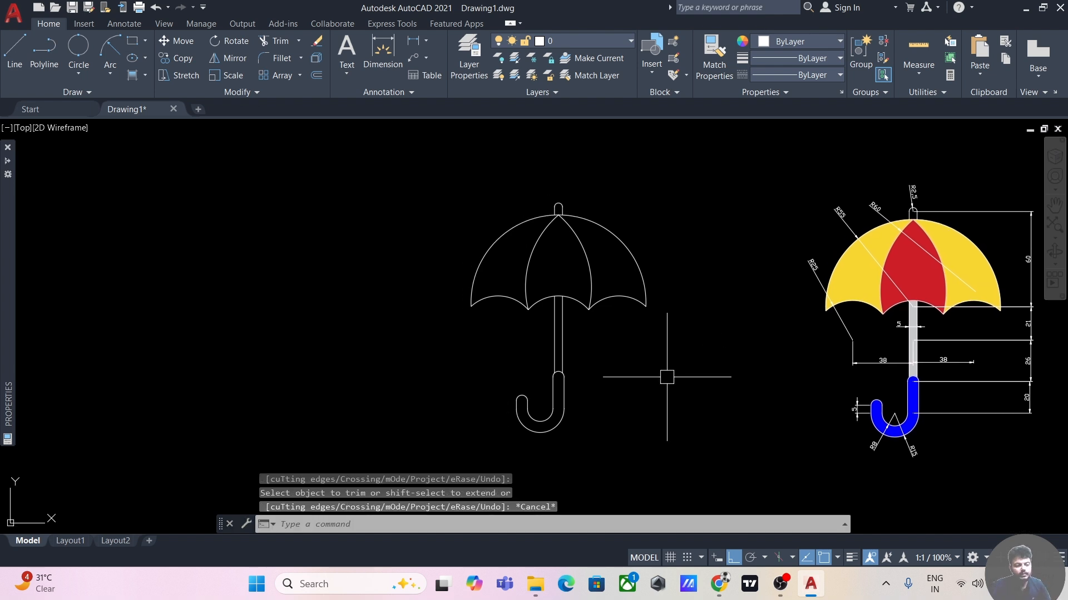
Fill the left and right canopy panels with a Solid hatch in Yellow
left_click(146, 78)
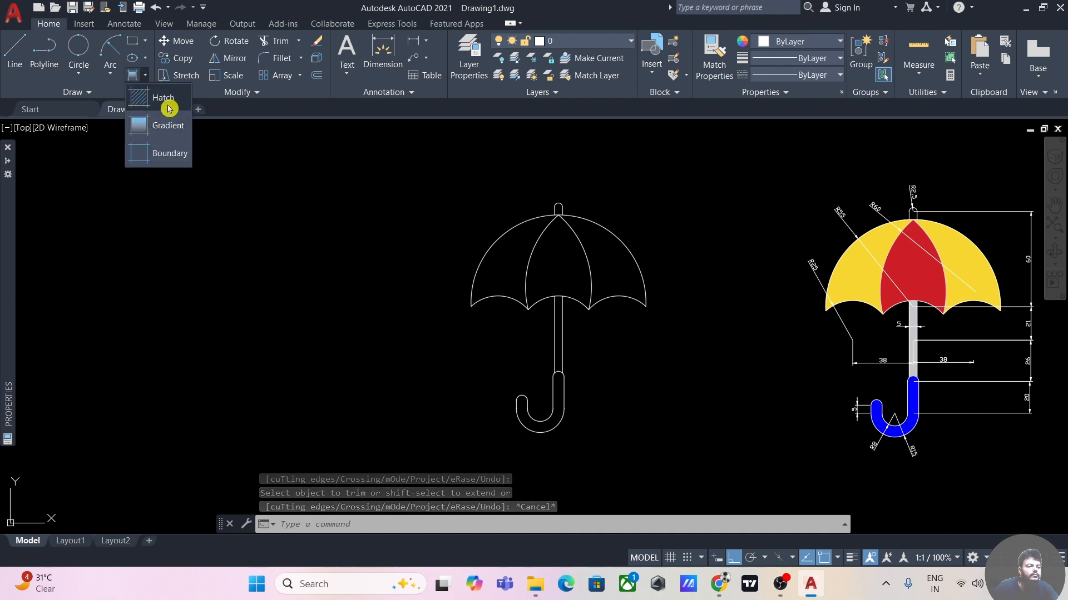
left_click(166, 128)
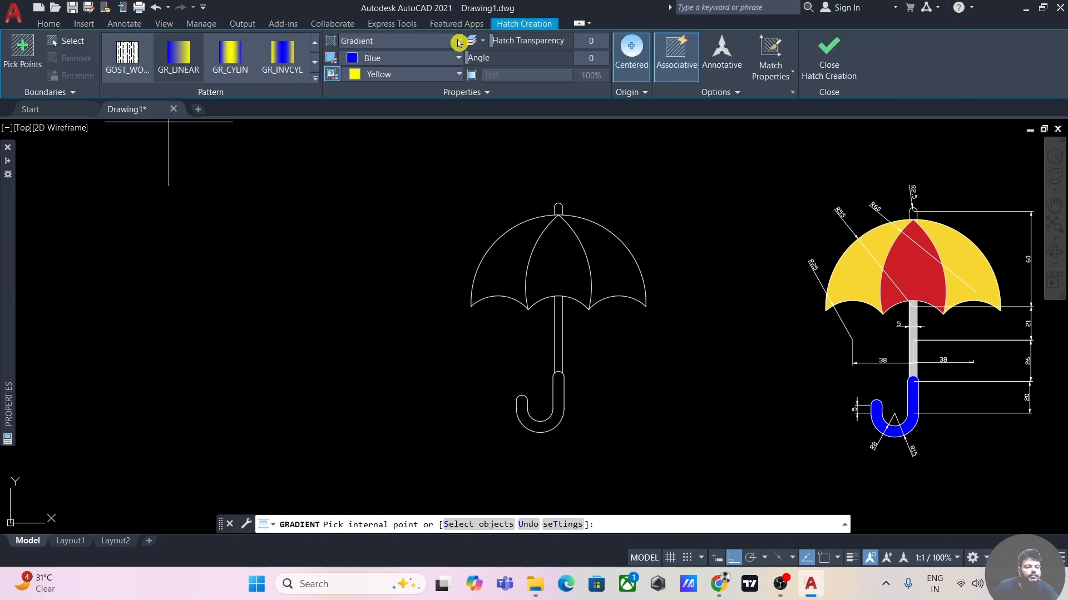
left_click(454, 44)
left_click(389, 56)
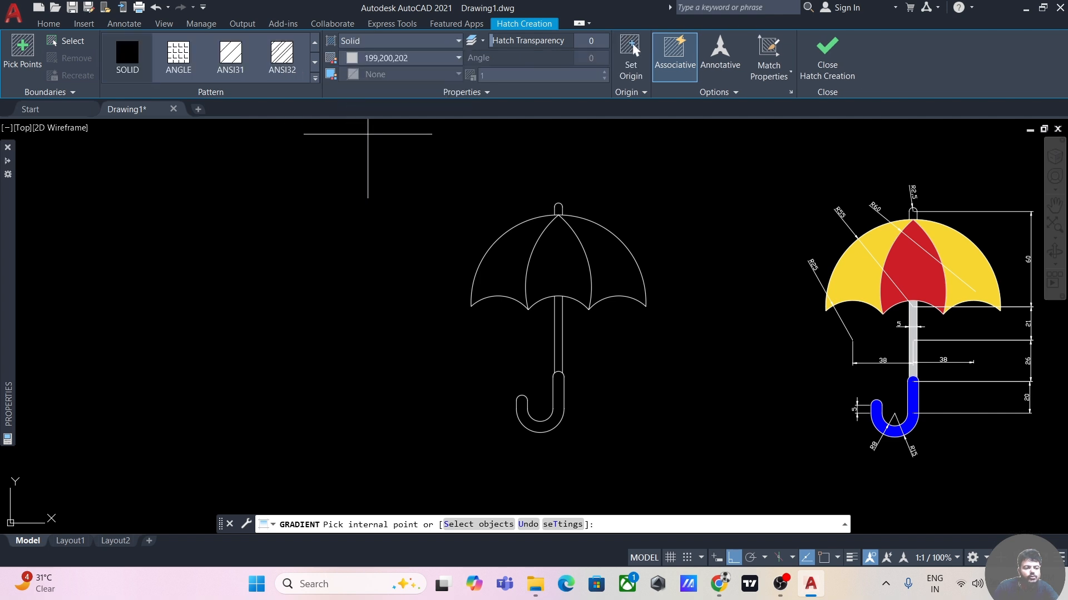
middle_click_drag(445, 162, 365, 167)
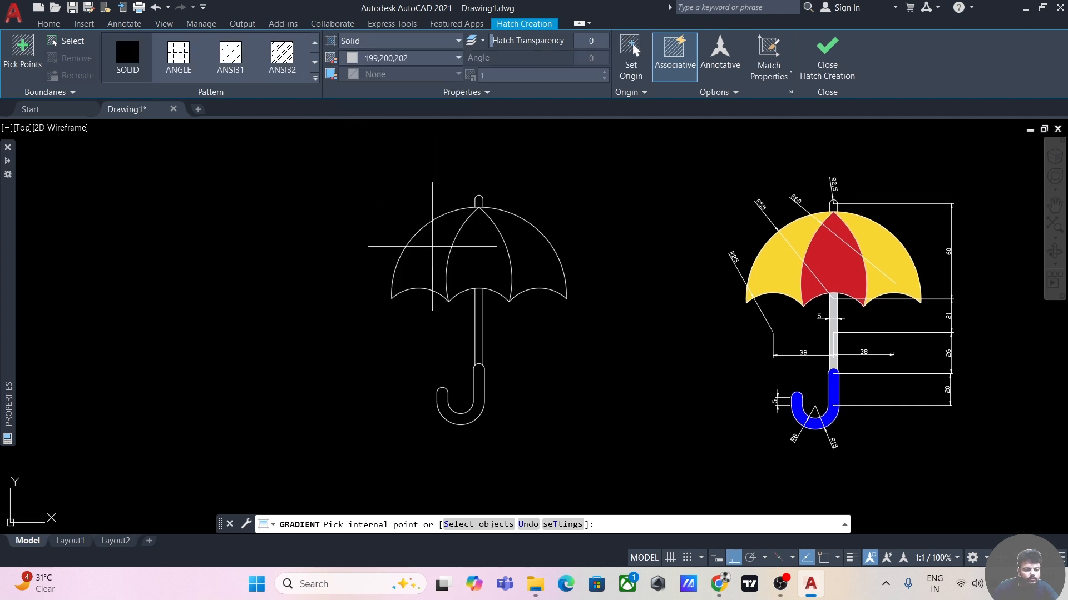
left_click(458, 58)
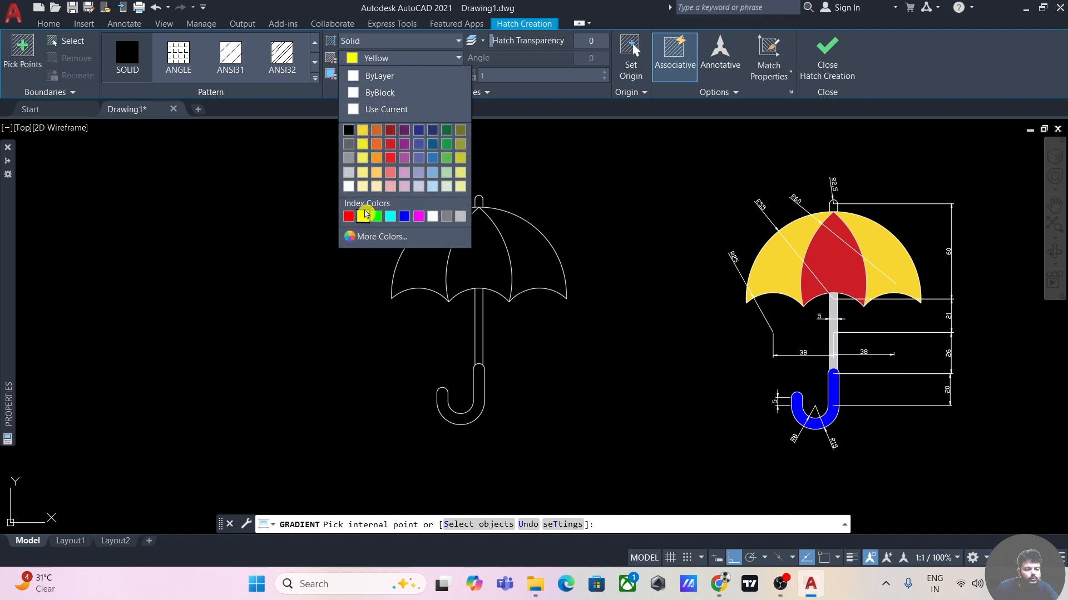
left_click(365, 216)
left_click(422, 247)
left_click(526, 231)
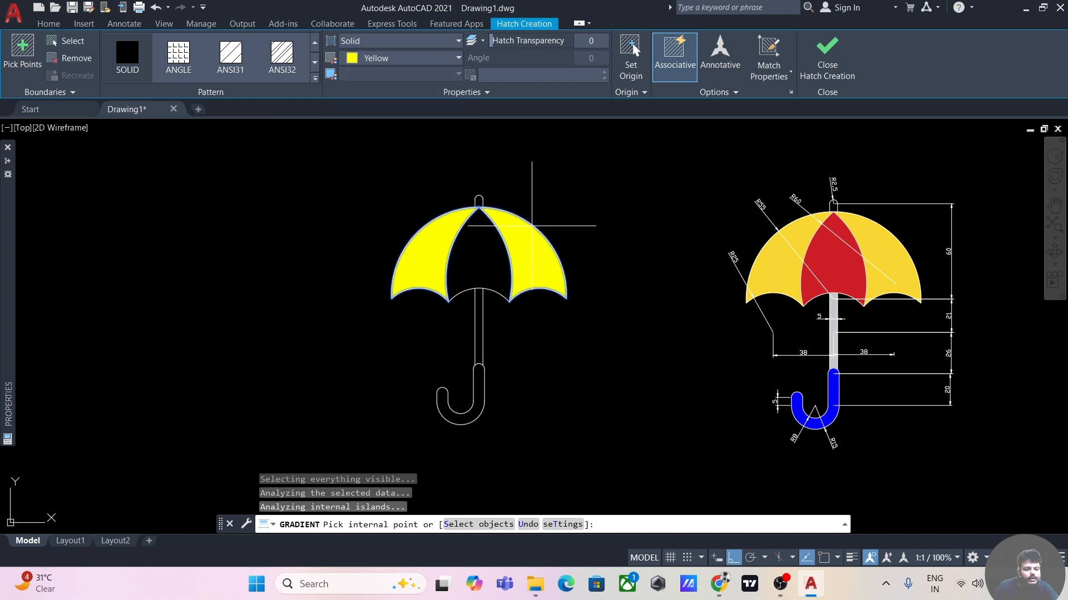
left_click(827, 53)
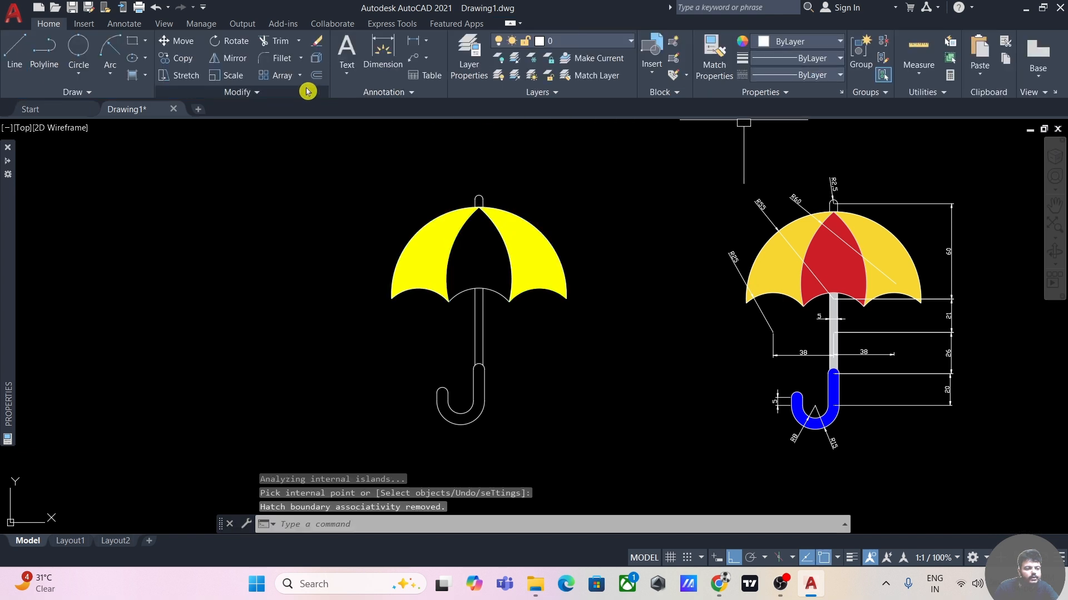
Fill the middle canopy panel with a Solid hatch in Red
left_click(133, 80)
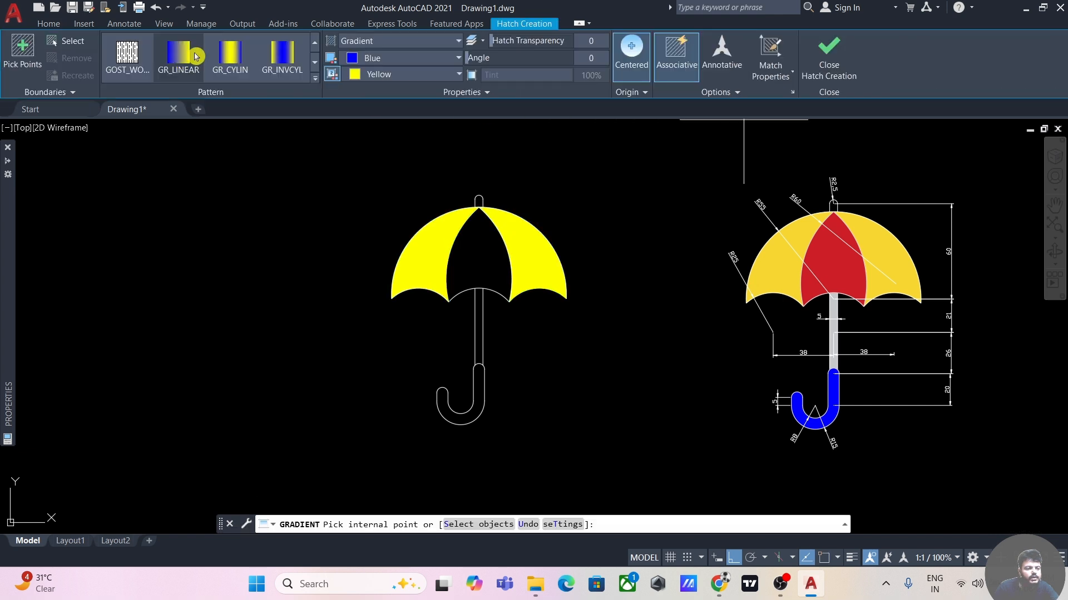
left_click(438, 43)
left_click(403, 53)
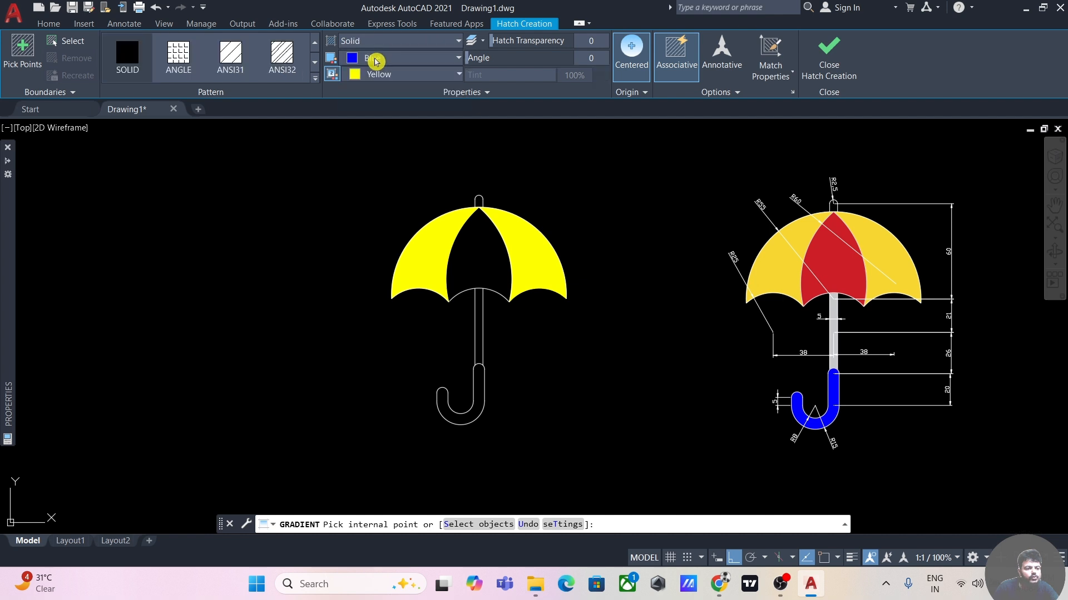
left_click(455, 59)
left_click(350, 218)
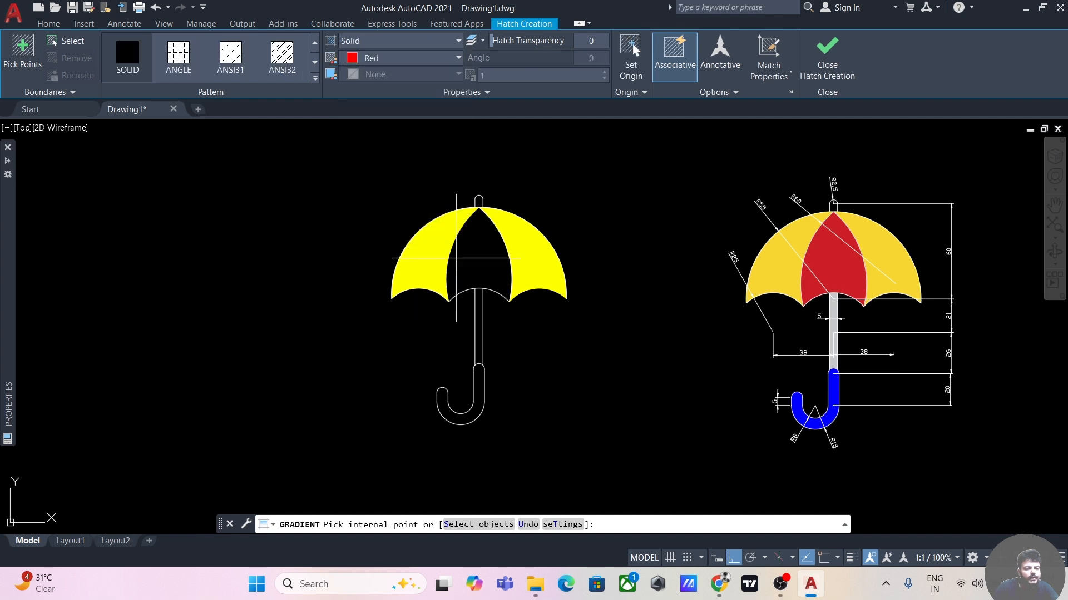
left_click(473, 261)
left_click(826, 54)
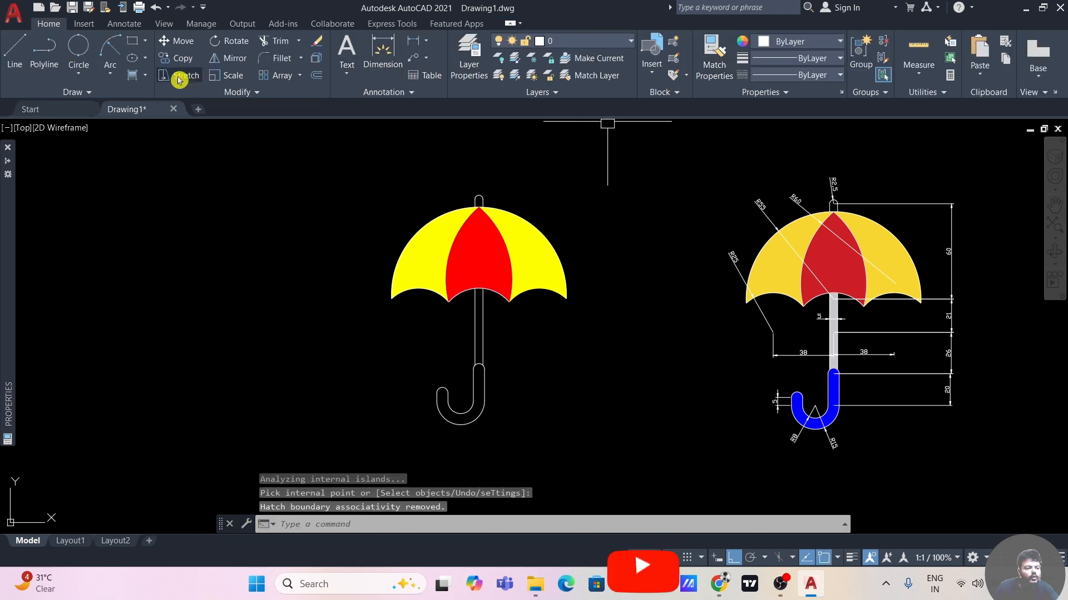
Fill the J-shaped umbrella handle with a Solid hatch in Blue
left_click(134, 79)
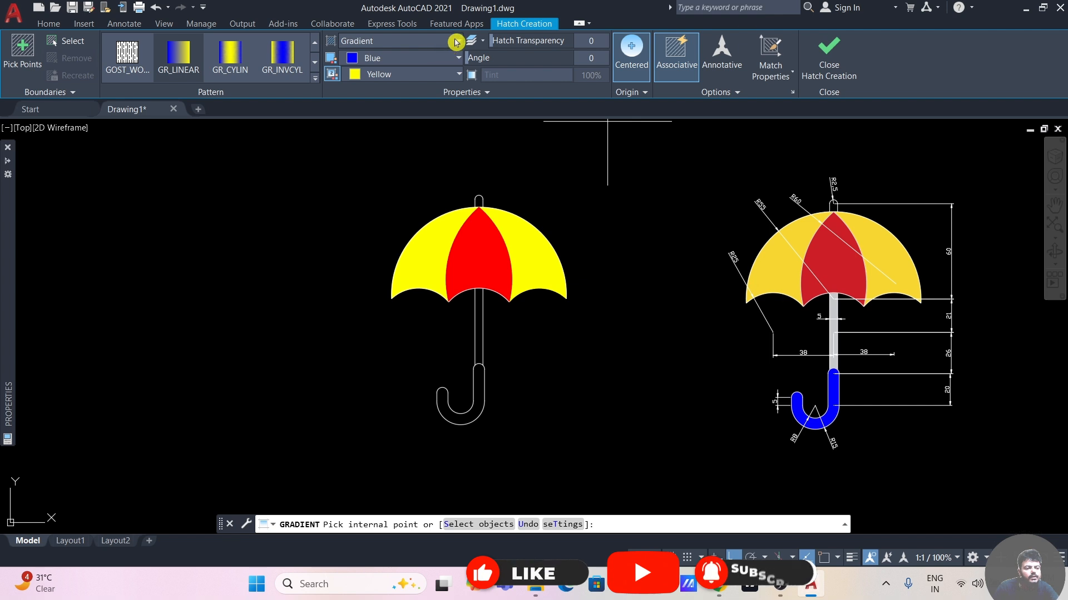
left_click(423, 41)
left_click(376, 56)
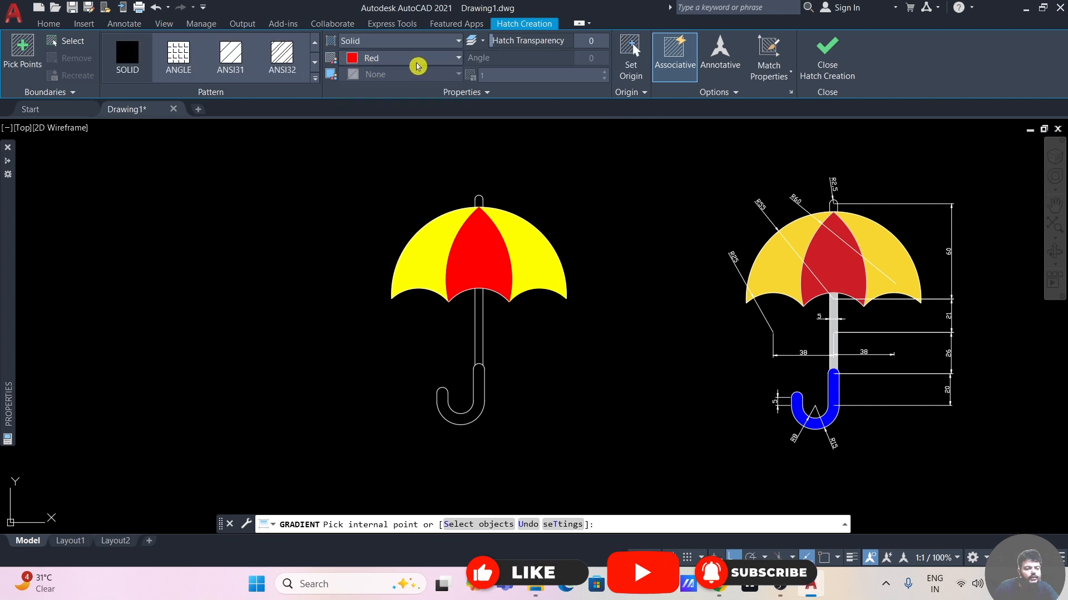
left_click(455, 58)
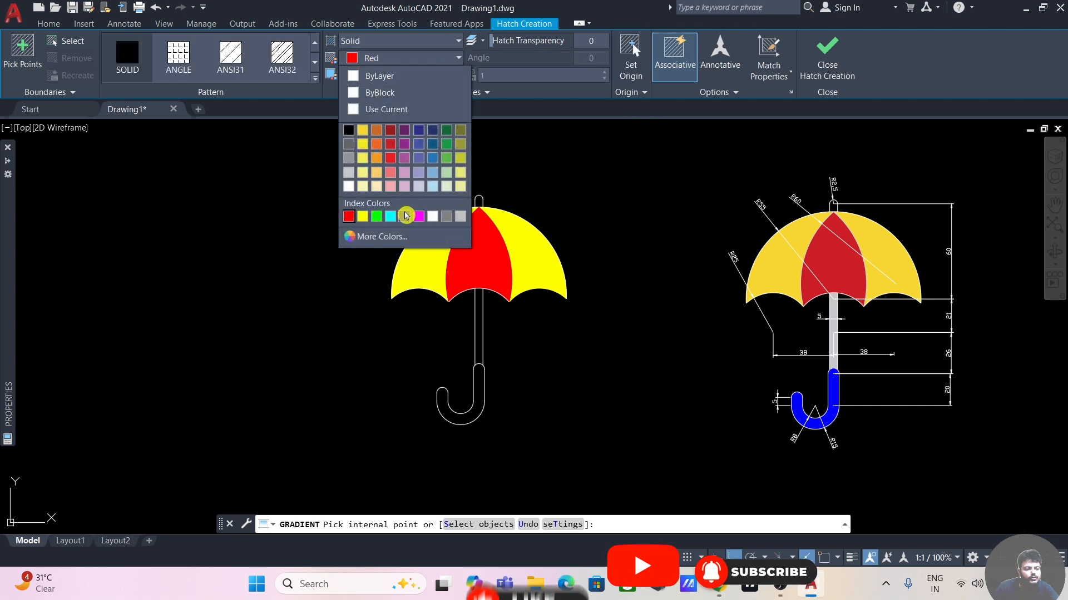
left_click(404, 216)
left_click(479, 407)
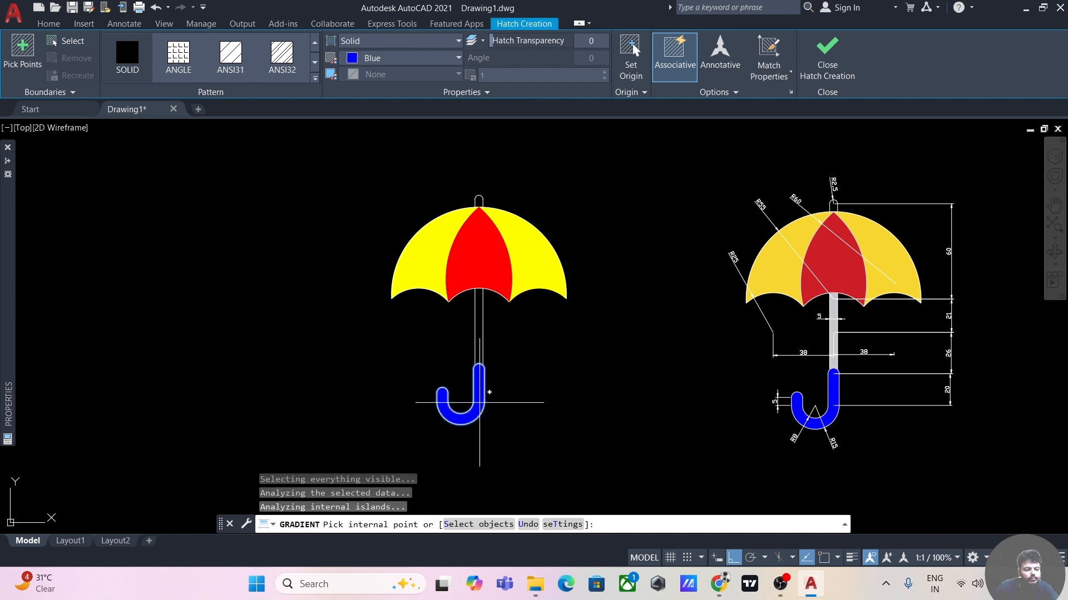
left_click(828, 55)
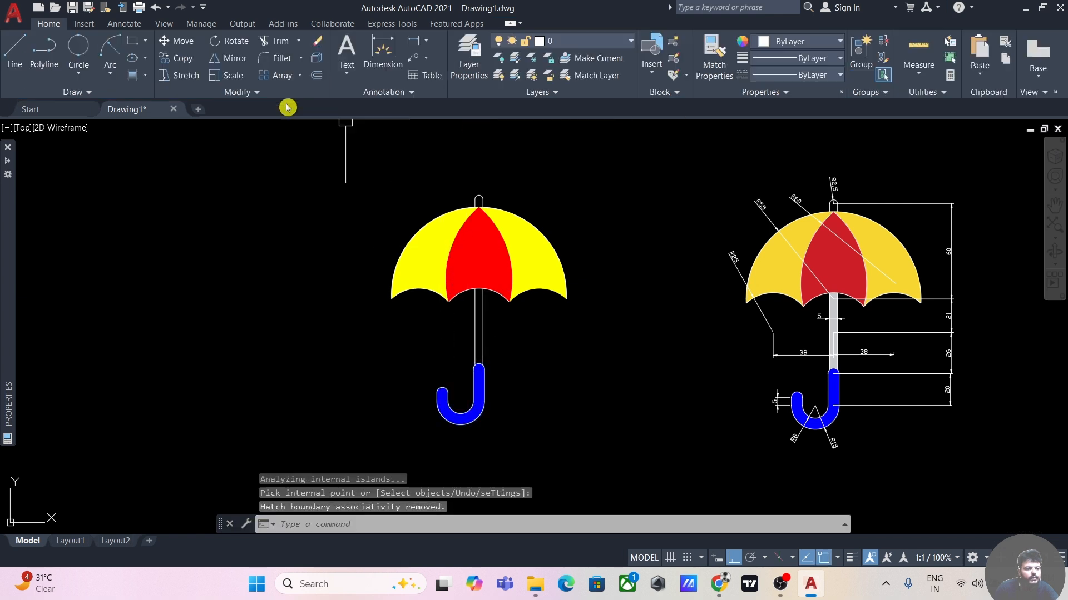
Fill the umbrella shaft between the middle scallop and the handle with a Solid hatch in light grey 199,200,202
left_click(133, 73)
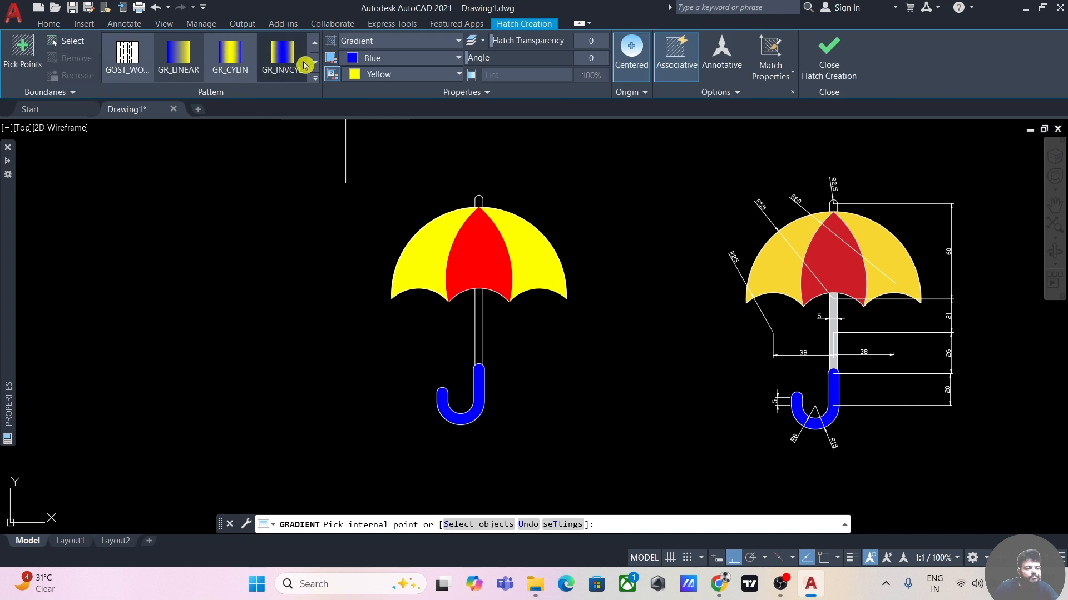
left_click(459, 59)
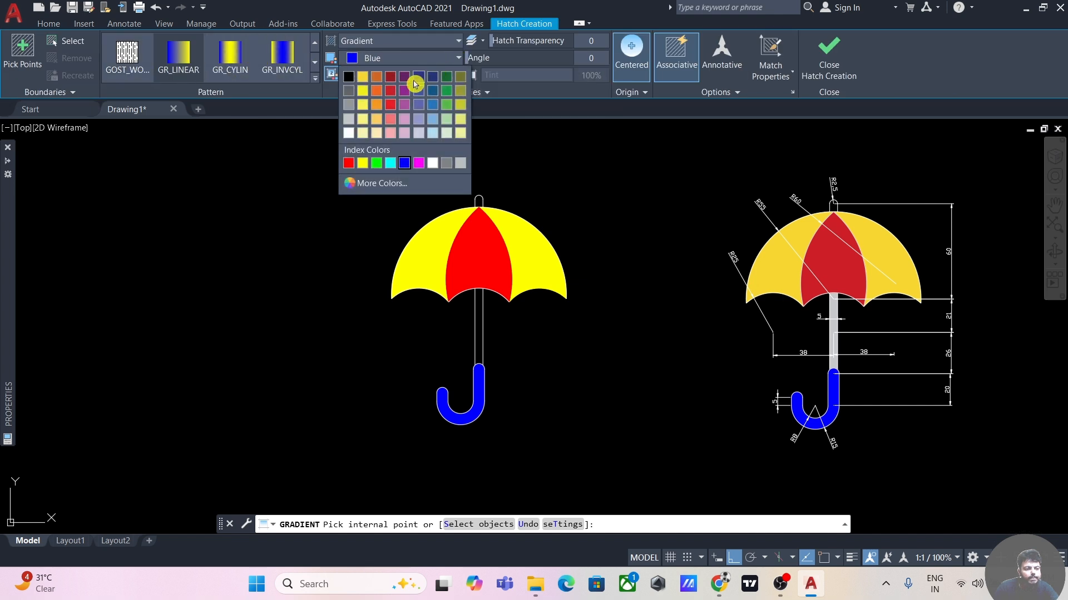
left_click(355, 121)
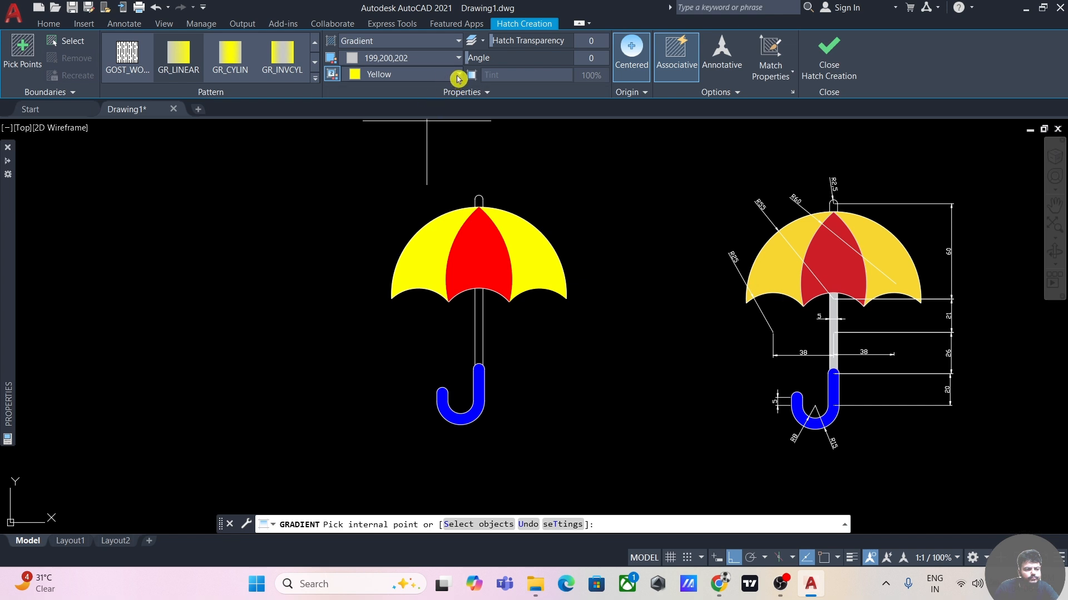
left_click(441, 41)
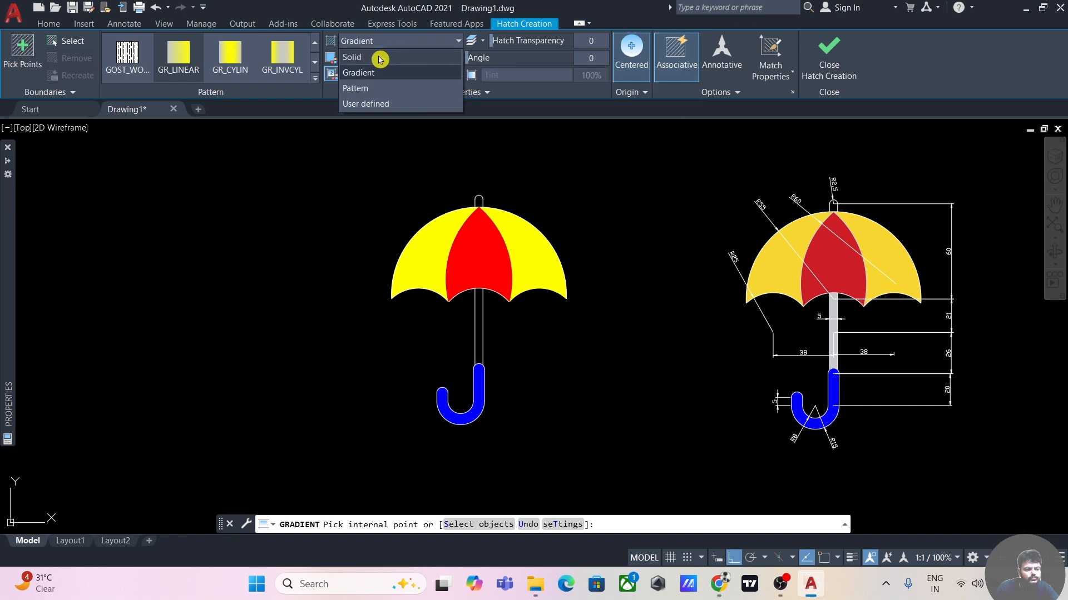
left_click(380, 58)
left_click(455, 60)
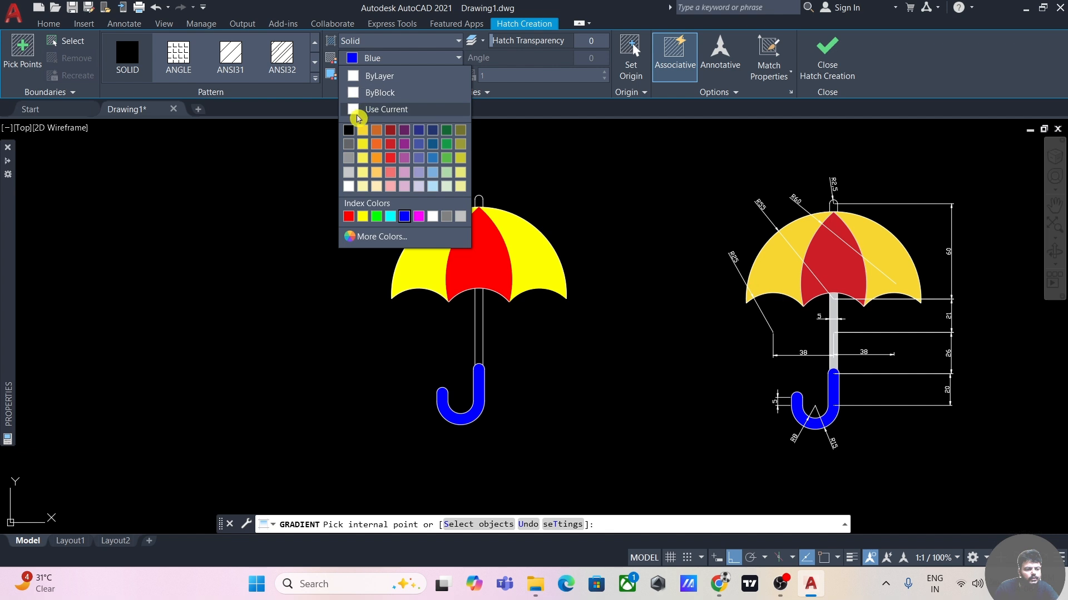
left_click(358, 176)
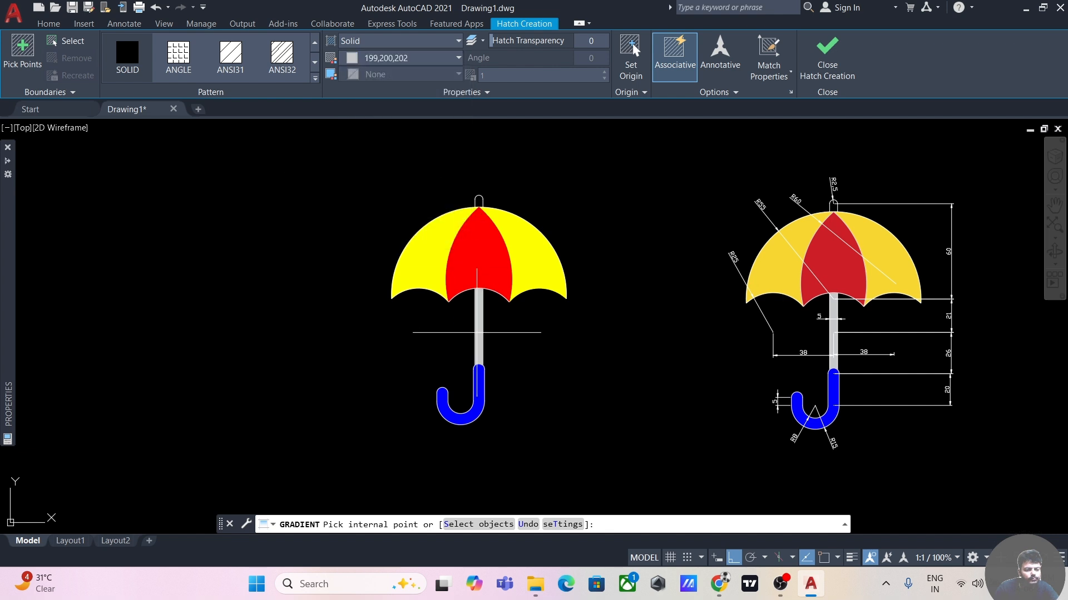
left_click(478, 330)
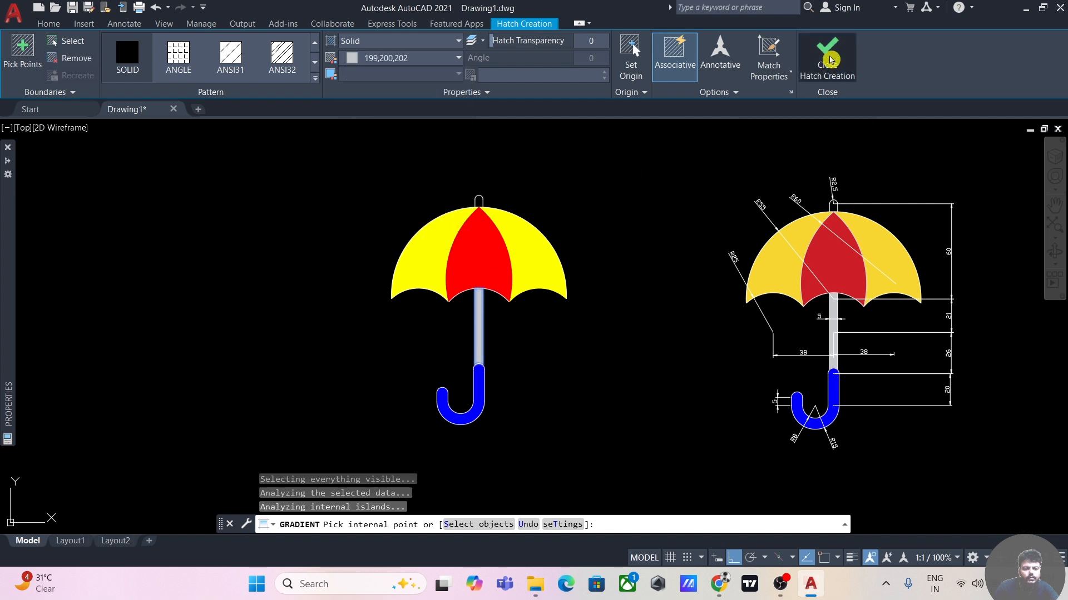
left_click(827, 56)
mouse_move(584, 207)
middle_mouse_down()
mouse_move(600, 217)
mouse_move(593, 232)
middle_mouse_up()
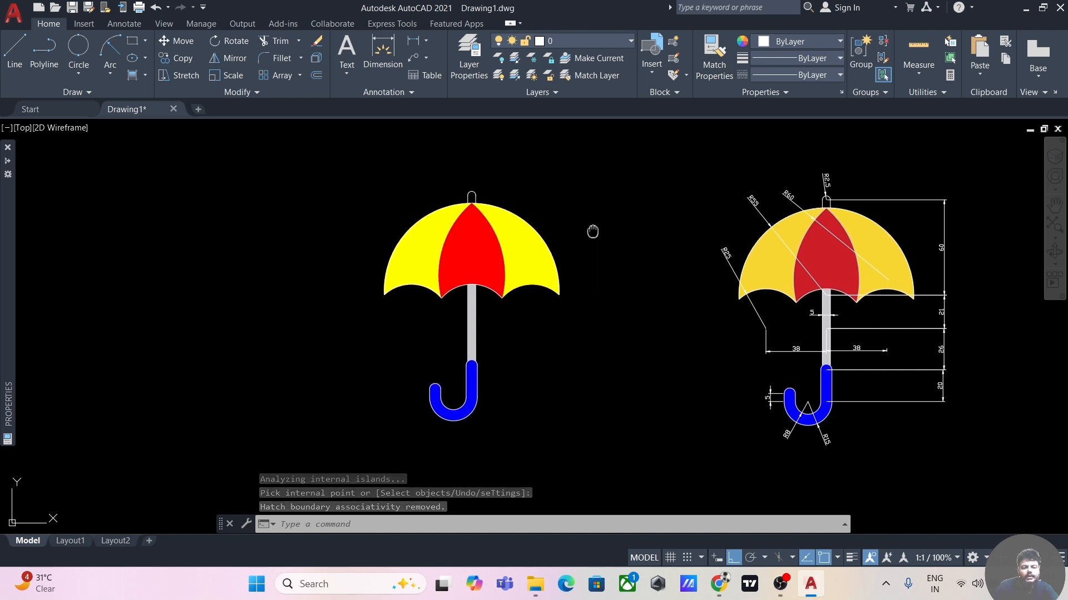